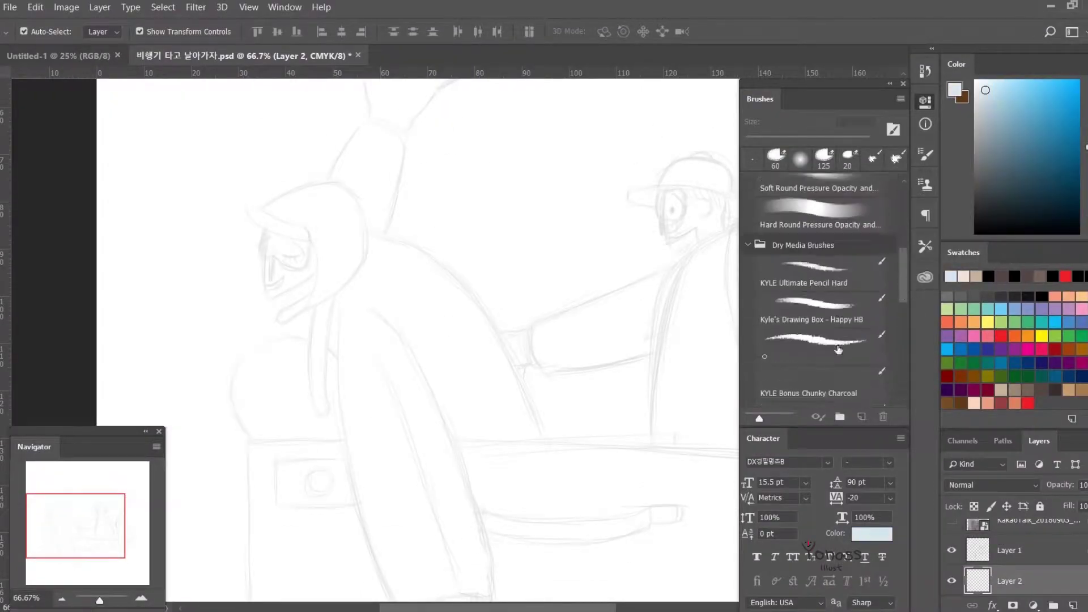
Step: Hatch the coat's lower, cuff and middle areas in light blue with a slightly larger brush
{"action": "left_click_drag", "start_coordinate": [358, 246], "coordinate": [391, 414]}
{"action": "key", "text": "bracketright"}
{"action": "scroll", "coordinate": [391, 369], "scroll_direction": "down", "scroll_amount": 3}
{"action": "mouse_move", "coordinate": [399, 335]}
{"action": "left_mouse_down"}
{"action": "mouse_move", "coordinate": [367, 304]}
{"action": "mouse_move", "coordinate": [406, 392]}
{"action": "left_mouse_up"}
{"action": "scroll", "coordinate": [492, 434], "scroll_direction": "up", "scroll_amount": 2}
{"action": "mouse_move", "coordinate": [408, 453]}
{"action": "left_mouse_down"}
{"action": "mouse_move", "coordinate": [420, 440]}
{"action": "mouse_move", "coordinate": [459, 448]}
{"action": "mouse_move", "coordinate": [482, 437]}
{"action": "mouse_move", "coordinate": [483, 474]}
{"action": "left_mouse_up"}
{"action": "scroll", "coordinate": [461, 214], "scroll_direction": "right", "scroll_amount": 1}
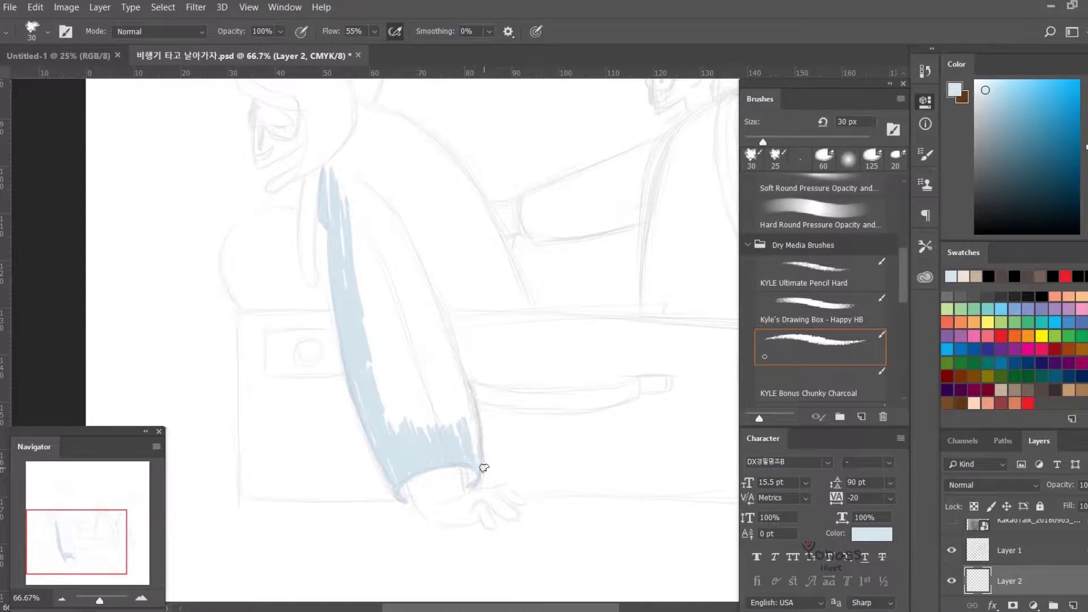
{"action": "mouse_move", "coordinate": [385, 369]}
{"action": "left_mouse_down"}
{"action": "mouse_move", "coordinate": [418, 418]}
{"action": "mouse_move", "coordinate": [444, 406]}
{"action": "mouse_move", "coordinate": [481, 462]}
{"action": "mouse_move", "coordinate": [420, 417]}
{"action": "mouse_move", "coordinate": [451, 349]}
{"action": "left_mouse_up"}
{"action": "scroll", "coordinate": [453, 459], "scroll_direction": "up", "scroll_amount": 2}
{"action": "scroll", "coordinate": [453, 459], "scroll_direction": "left", "scroll_amount": 1}
{"action": "scroll", "coordinate": [403, 323], "scroll_direction": "up", "scroll_amount": 2}
{"action": "scroll", "coordinate": [403, 323], "scroll_direction": "left", "scroll_amount": 1}
{"action": "mouse_move", "coordinate": [403, 323]}
{"action": "left_mouse_down"}
{"action": "mouse_move", "coordinate": [428, 403]}
{"action": "mouse_move", "coordinate": [462, 423]}
{"action": "left_mouse_up"}
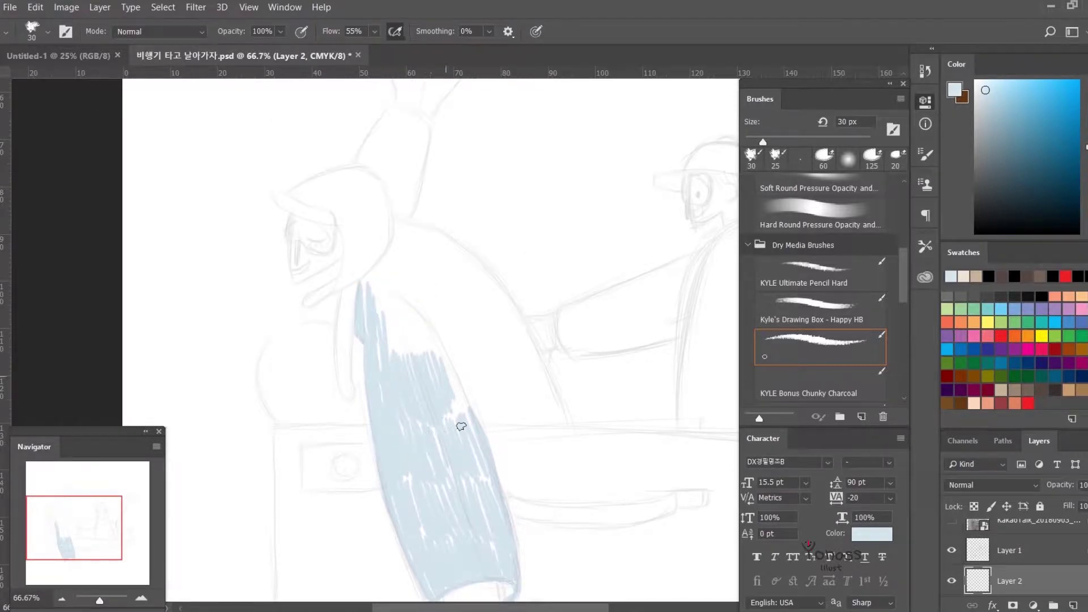
{"action": "scroll", "coordinate": [470, 397], "scroll_direction": "down", "scroll_amount": 3}
{"action": "scroll", "coordinate": [512, 381], "scroll_direction": "up", "scroll_amount": 2}
{"action": "scroll", "coordinate": [512, 381], "scroll_direction": "right", "scroll_amount": 1}
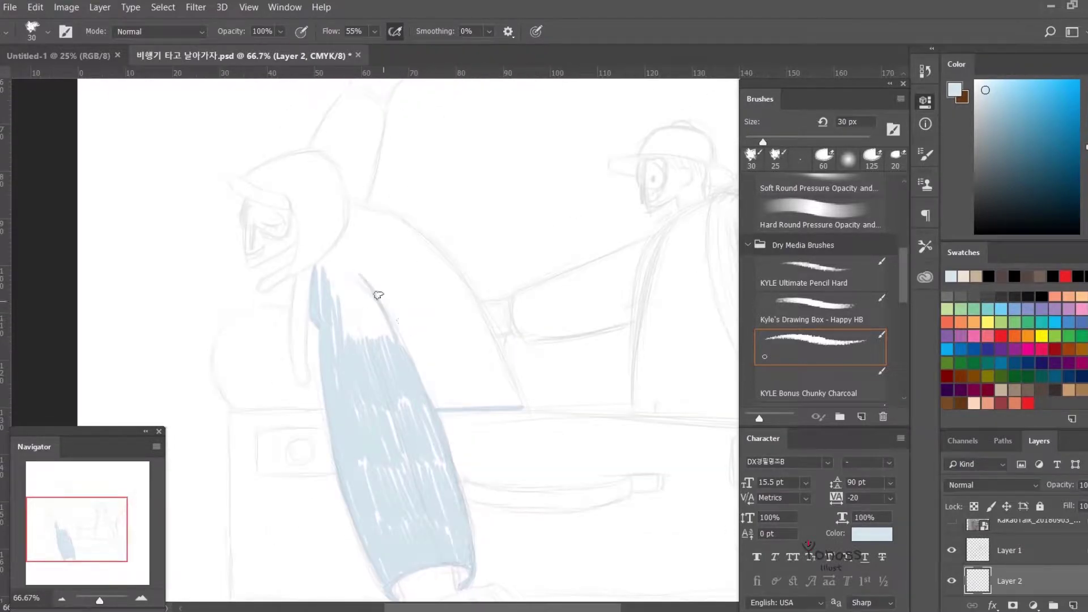
Step: Extend the light-blue hatching over the coat's upper area, right edge and shoulder, then add Layer 3
{"action": "mouse_move", "coordinate": [340, 297]}
{"action": "left_mouse_down"}
{"action": "mouse_move", "coordinate": [369, 318]}
{"action": "mouse_move", "coordinate": [378, 300]}
{"action": "left_mouse_up"}
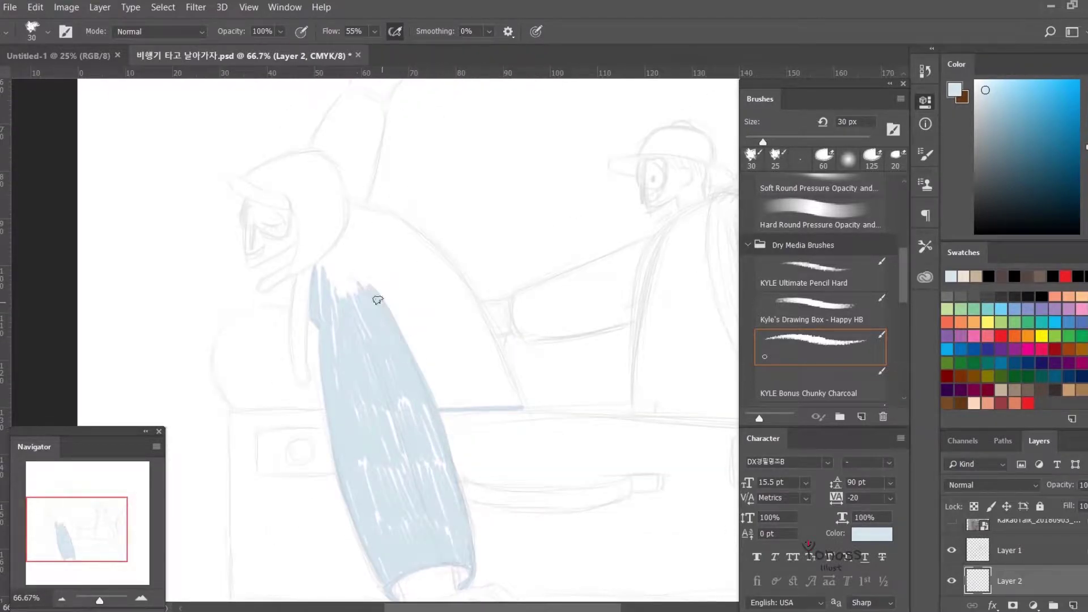
{"action": "scroll", "coordinate": [374, 284], "scroll_direction": "left", "scroll_amount": 1}
{"action": "scroll", "coordinate": [346, 340], "scroll_direction": "right", "scroll_amount": 2}
{"action": "scroll", "coordinate": [345, 340], "scroll_direction": "down", "scroll_amount": 1}
{"action": "mouse_move", "coordinate": [320, 311]}
{"action": "left_mouse_down"}
{"action": "mouse_move", "coordinate": [351, 386]}
{"action": "mouse_move", "coordinate": [389, 377]}
{"action": "mouse_move", "coordinate": [347, 378]}
{"action": "mouse_move", "coordinate": [340, 338]}
{"action": "mouse_move", "coordinate": [394, 384]}
{"action": "left_mouse_up"}
{"action": "scroll", "coordinate": [397, 375], "scroll_direction": "up", "scroll_amount": 1}
{"action": "scroll", "coordinate": [358, 357], "scroll_direction": "up", "scroll_amount": 2}
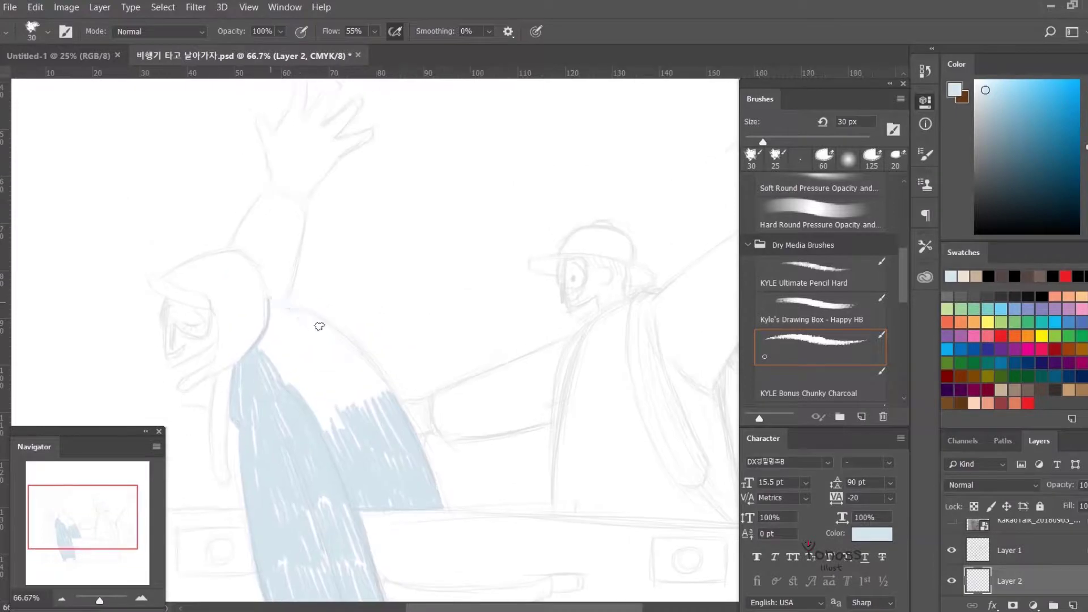
{"action": "scroll", "coordinate": [315, 318], "scroll_direction": "up", "scroll_amount": 1}
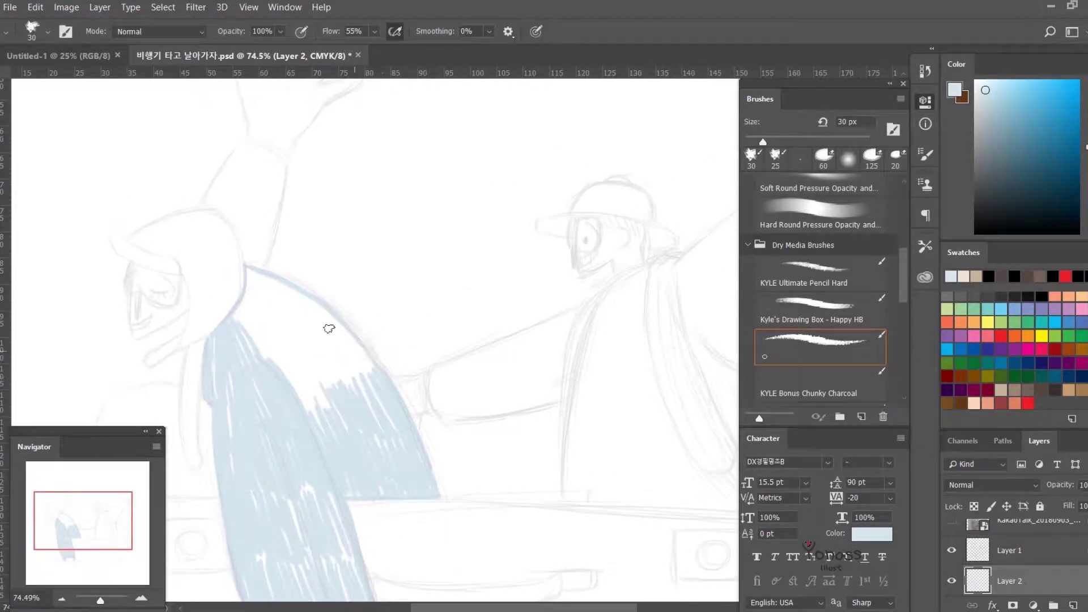
{"action": "left_click_drag", "start_coordinate": [328, 325], "coordinate": [395, 404]}
{"action": "mouse_move", "coordinate": [371, 369]}
{"action": "left_mouse_down"}
{"action": "mouse_move", "coordinate": [331, 372]}
{"action": "mouse_move", "coordinate": [354, 352]}
{"action": "left_mouse_up"}
{"action": "scroll", "coordinate": [309, 372], "scroll_direction": "up", "scroll_amount": 1}
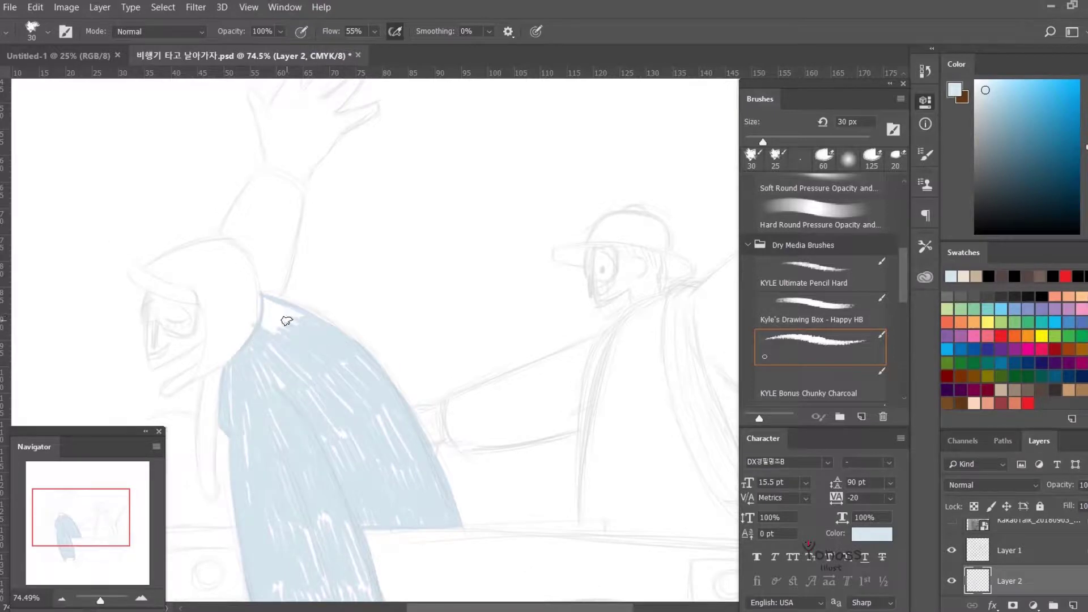
{"action": "scroll", "coordinate": [295, 289], "scroll_direction": "down", "scroll_amount": 2}
{"action": "scroll", "coordinate": [303, 397], "scroll_direction": "down", "scroll_amount": 2}
{"action": "scroll", "coordinate": [346, 408], "scroll_direction": "up", "scroll_amount": 3}
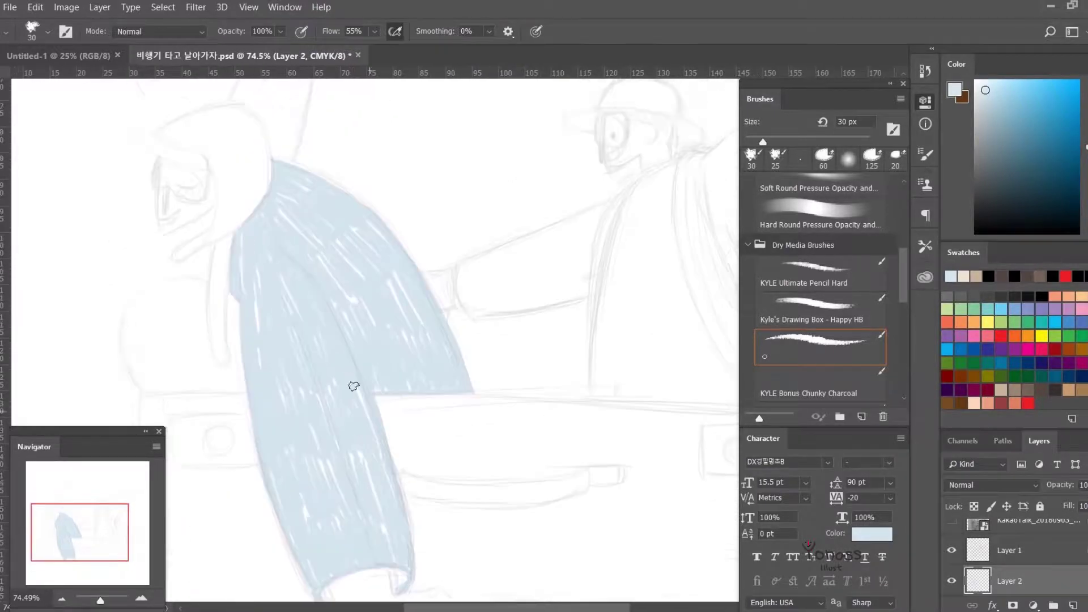
{"action": "scroll", "coordinate": [360, 431], "scroll_direction": "down", "scroll_amount": 2}
{"action": "scroll", "coordinate": [506, 400], "scroll_direction": "up", "scroll_amount": 2}
{"action": "scroll", "coordinate": [442, 318], "scroll_direction": "up", "scroll_amount": 2}
{"action": "mouse_move", "coordinate": [357, 329]}
{"action": "left_mouse_down"}
{"action": "mouse_move", "coordinate": [398, 266]}
{"action": "mouse_move", "coordinate": [423, 274]}
{"action": "mouse_move", "coordinate": [391, 301]}
{"action": "mouse_move", "coordinate": [391, 364]}
{"action": "mouse_move", "coordinate": [358, 337]}
{"action": "left_mouse_up"}
{"action": "scroll", "coordinate": [340, 283], "scroll_direction": "down", "scroll_amount": 3}
{"action": "key", "text": "ctrl+shift+alt+n"}
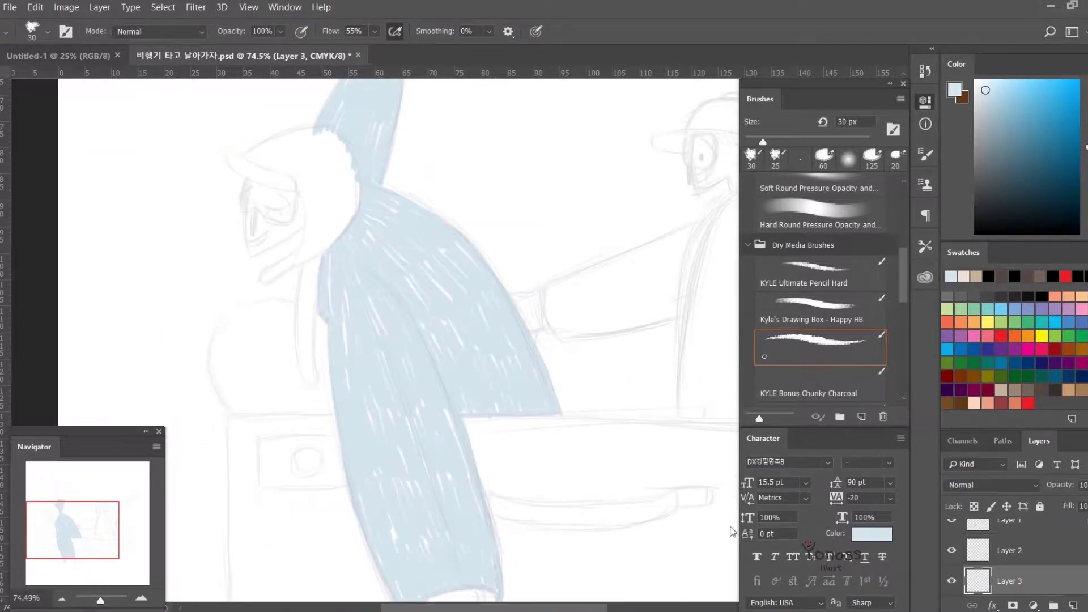
Step: Pick dark brown and outline a dome shape with its base left of the coat
{"action": "scroll", "coordinate": [397, 283], "scroll_direction": "left", "scroll_amount": 3}
{"action": "left_click", "coordinate": [1061, 387]}
{"action": "mouse_move", "coordinate": [447, 294]}
{"action": "left_mouse_down"}
{"action": "mouse_move", "coordinate": [375, 309]}
{"action": "mouse_move", "coordinate": [385, 404]}
{"action": "mouse_move", "coordinate": [482, 400]}
{"action": "left_mouse_up"}
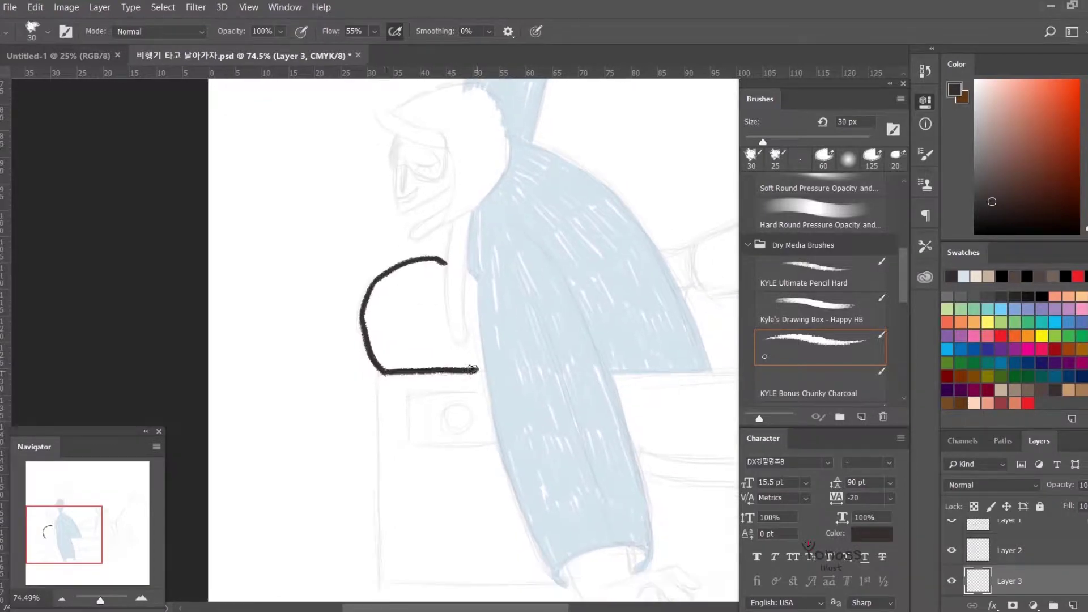
{"action": "scroll", "coordinate": [426, 340], "scroll_direction": "right", "scroll_amount": 1}
{"action": "left_click_drag", "start_coordinate": [414, 312], "coordinate": [374, 363]}
Step: Fill the dome with dense dark-brown hatching, then lay a first orange hat stroke
{"action": "mouse_move", "coordinate": [369, 307]}
{"action": "left_mouse_down"}
{"action": "mouse_move", "coordinate": [341, 388]}
{"action": "mouse_move", "coordinate": [354, 403]}
{"action": "left_mouse_up"}
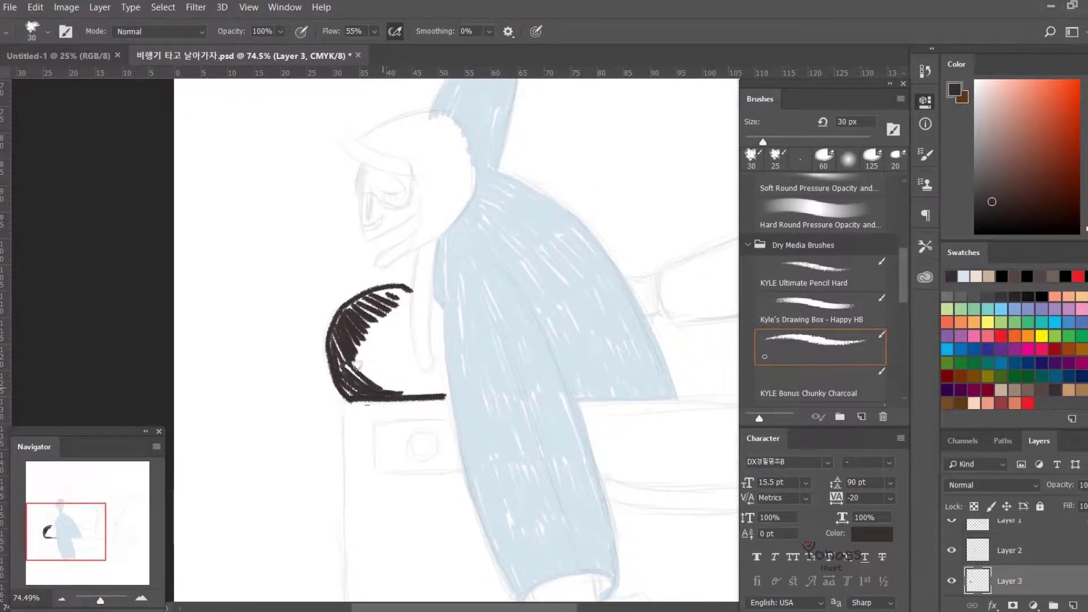
{"action": "left_click_drag", "start_coordinate": [422, 323], "coordinate": [363, 375]}
{"action": "left_click_drag", "start_coordinate": [445, 301], "coordinate": [435, 322]}
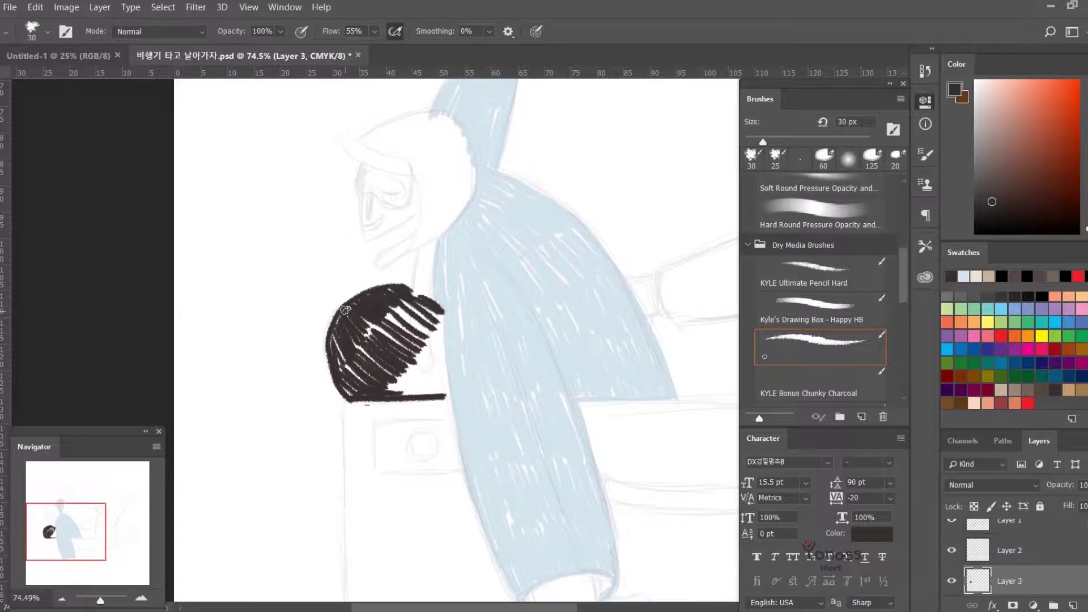
{"action": "mouse_move", "coordinate": [345, 332]}
{"action": "left_mouse_down"}
{"action": "mouse_move", "coordinate": [423, 309]}
{"action": "mouse_move", "coordinate": [366, 323]}
{"action": "left_mouse_up"}
{"action": "left_click_drag", "start_coordinate": [388, 354], "coordinate": [357, 371]}
{"action": "left_click_drag", "start_coordinate": [416, 331], "coordinate": [372, 375]}
{"action": "left_click_drag", "start_coordinate": [426, 309], "coordinate": [391, 360]}
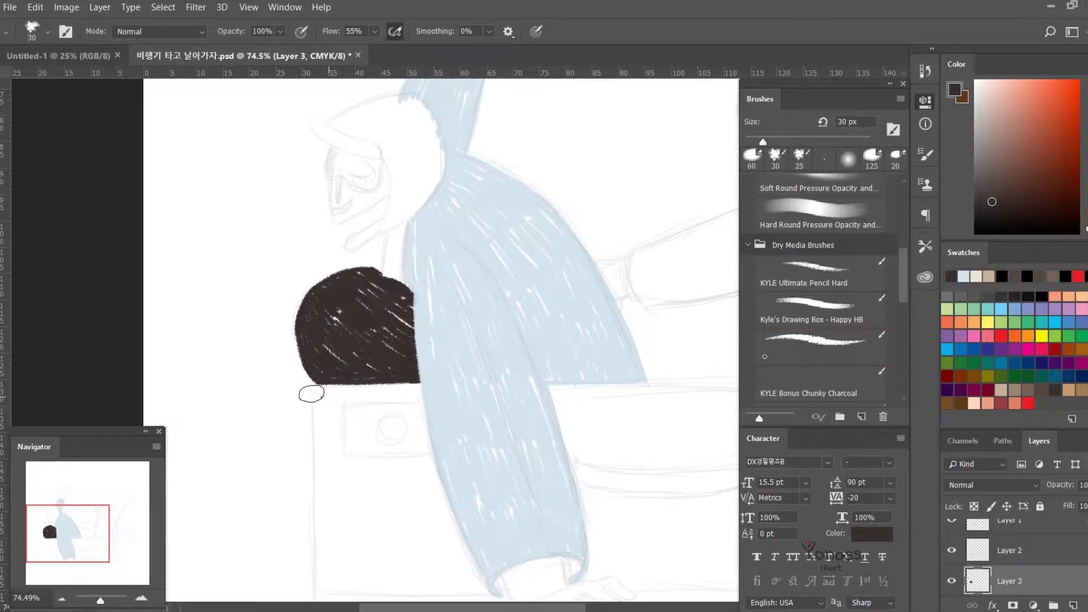
{"action": "left_click_drag", "start_coordinate": [298, 295], "coordinate": [353, 279]}
Step: Paint the orange aviator hat's edge and right side, redoing misplaced strokes
{"action": "key", "text": "ctrl+z"}
{"action": "mouse_move", "coordinate": [287, 297]}
{"action": "left_mouse_down"}
{"action": "mouse_move", "coordinate": [340, 286]}
{"action": "mouse_move", "coordinate": [334, 311]}
{"action": "mouse_move", "coordinate": [353, 274]}
{"action": "mouse_move", "coordinate": [333, 284]}
{"action": "left_mouse_up"}
{"action": "key", "text": "ctrl+z"}
{"action": "mouse_move", "coordinate": [363, 265]}
{"action": "left_mouse_down"}
{"action": "mouse_move", "coordinate": [386, 323]}
{"action": "mouse_move", "coordinate": [371, 281]}
{"action": "left_mouse_up"}
{"action": "scroll", "coordinate": [399, 246], "scroll_direction": "down", "scroll_amount": 2}
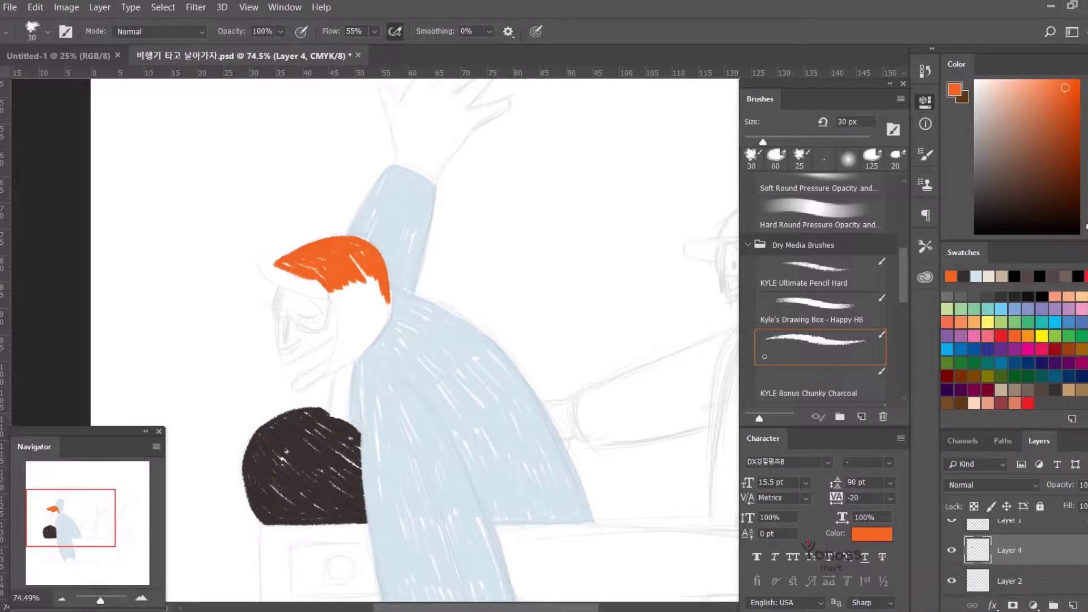
{"action": "left_click_drag", "start_coordinate": [340, 299], "coordinate": [377, 273]}
{"action": "mouse_move", "coordinate": [363, 318]}
{"action": "left_mouse_down"}
{"action": "mouse_move", "coordinate": [399, 313]}
{"action": "mouse_move", "coordinate": [380, 351]}
{"action": "left_mouse_up"}
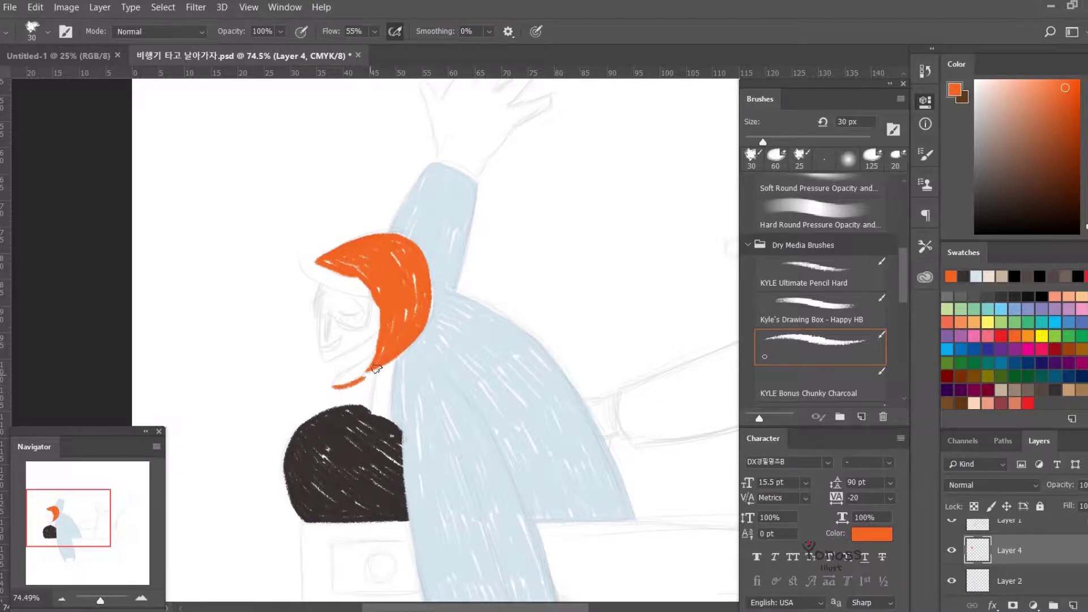
{"action": "left_click_drag", "start_coordinate": [351, 370], "coordinate": [422, 408]}
Step: Paint a peach visor on the hat on its own new layer
{"action": "key", "text": "ctrl+shift+alt+n"}
{"action": "mouse_move", "coordinate": [375, 310]}
{"action": "left_mouse_down"}
{"action": "mouse_move", "coordinate": [435, 334]}
{"action": "mouse_move", "coordinate": [437, 321]}
{"action": "mouse_move", "coordinate": [431, 333]}
{"action": "left_mouse_up"}
{"action": "left_click_drag", "start_coordinate": [473, 439], "coordinate": [488, 481]}
{"action": "key", "text": "alt+bracketleft"}
{"action": "mouse_move", "coordinate": [452, 393]}
{"action": "left_mouse_down"}
{"action": "mouse_move", "coordinate": [476, 394]}
{"action": "mouse_move", "coordinate": [498, 373]}
{"action": "left_mouse_up"}
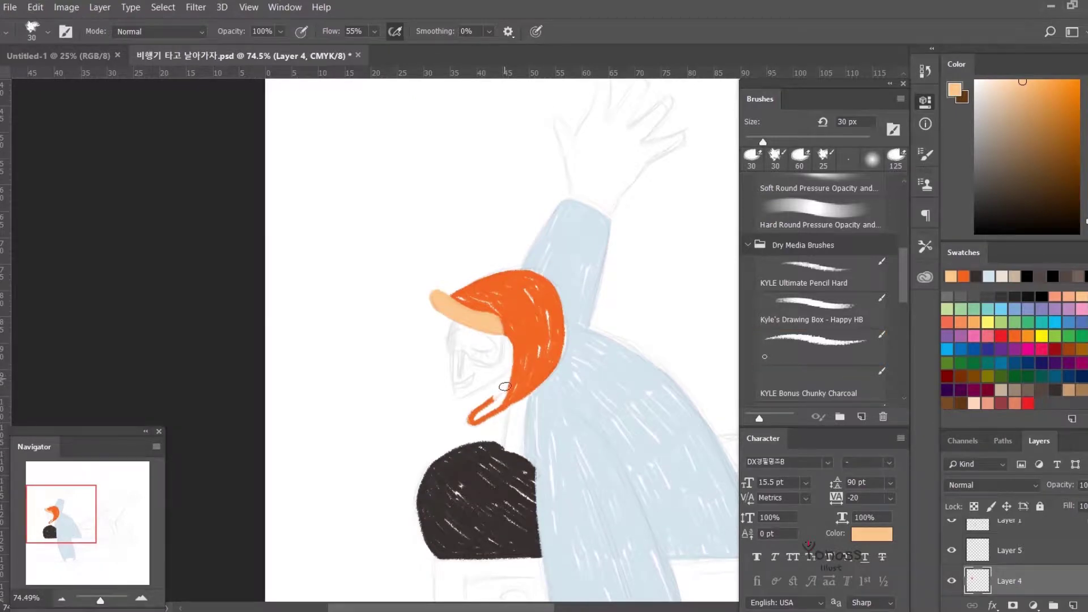
Step: Sample the hat's orange to thicken the strap loop, then paint brown ear straps below
{"action": "left_click", "coordinate": [510, 326], "text": "alt"}
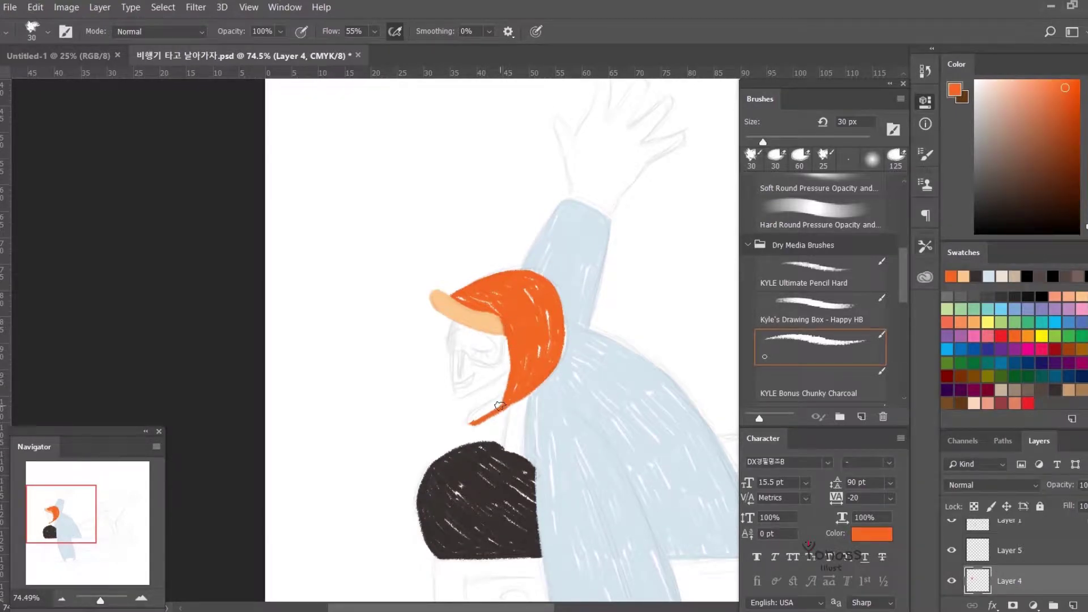
{"action": "mouse_move", "coordinate": [498, 410]}
{"action": "left_mouse_down"}
{"action": "mouse_move", "coordinate": [503, 425]}
{"action": "mouse_move", "coordinate": [505, 334]}
{"action": "mouse_move", "coordinate": [510, 404]}
{"action": "left_mouse_up"}
{"action": "key", "text": "alt+bracketright"}
{"action": "key", "text": "ctrl+z"}
{"action": "key", "text": "ctrl+z"}
{"action": "mouse_move", "coordinate": [505, 337]}
{"action": "left_mouse_down"}
{"action": "mouse_move", "coordinate": [511, 404]}
{"action": "mouse_move", "coordinate": [502, 395]}
{"action": "left_mouse_up"}
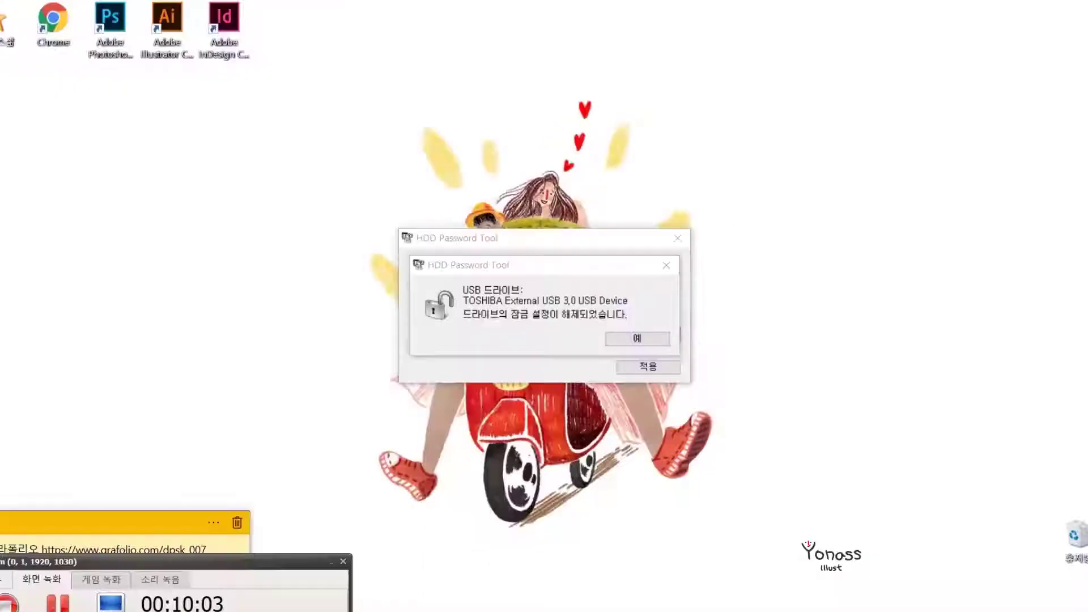
{"action": "left_click_drag", "start_coordinate": [444, 315], "coordinate": [460, 307]}
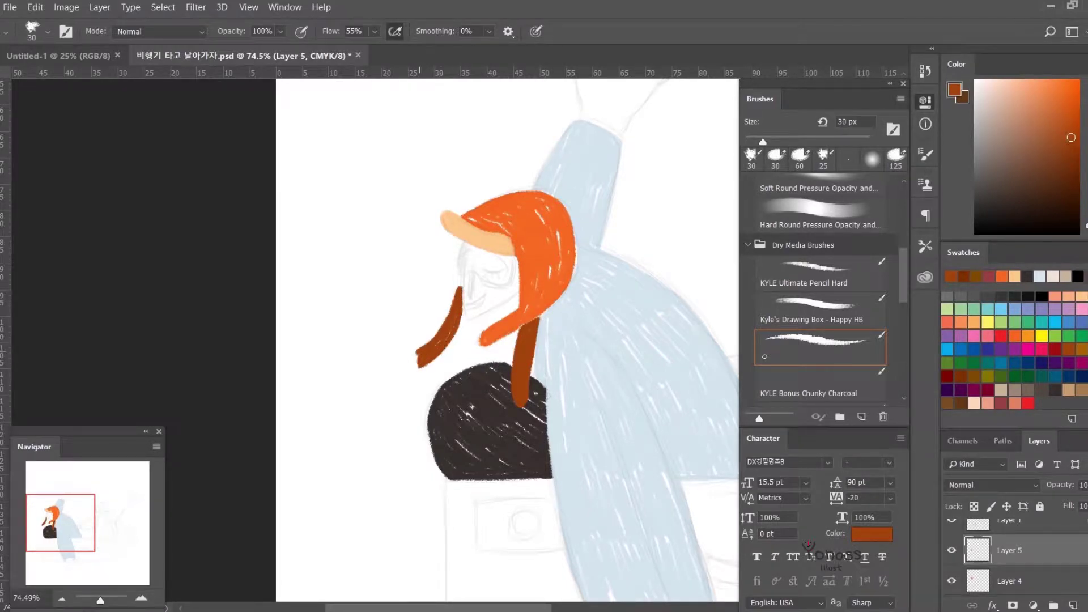
{"action": "left_click_drag", "start_coordinate": [428, 383], "coordinate": [77, 422]}
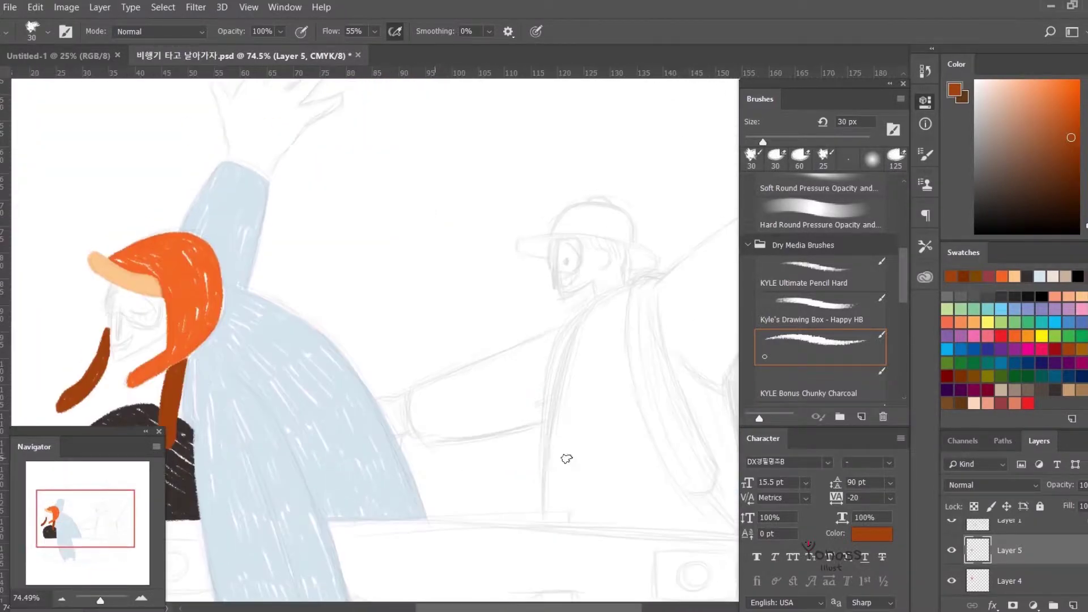
Step: On new Layer 6, start olive-yellow strokes at the jacket's collar and shoulder
{"action": "key", "text": "ctrl+shift+alt+n"}
{"action": "left_click_drag", "start_coordinate": [572, 516], "coordinate": [445, 482]}
{"action": "left_click_drag", "start_coordinate": [293, 347], "coordinate": [498, 250]}
{"action": "key", "text": "ctrl+z"}
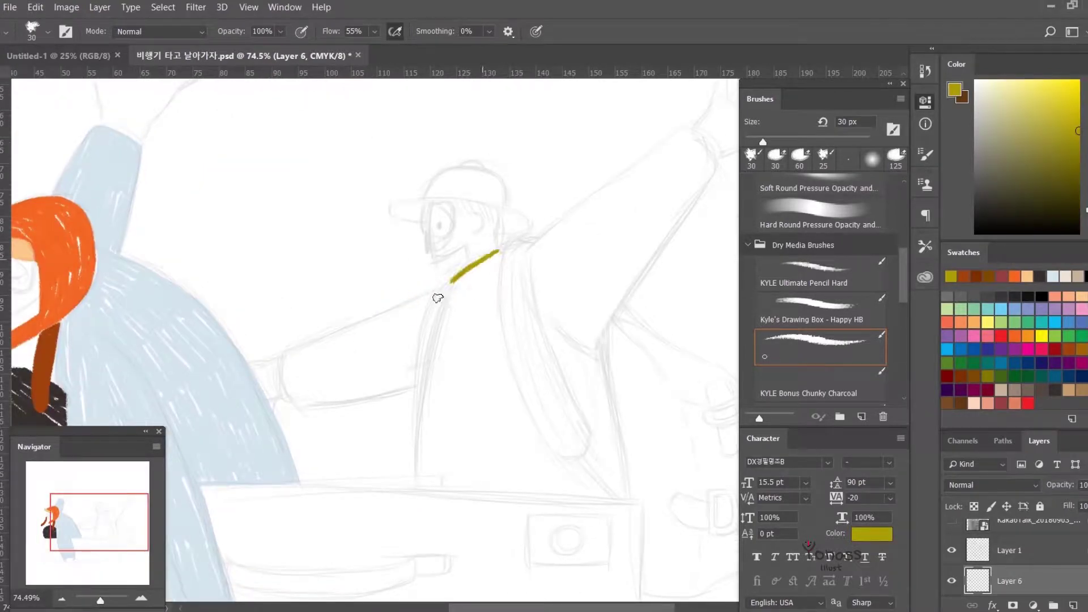
{"action": "mouse_move", "coordinate": [438, 301]}
{"action": "left_mouse_down"}
{"action": "mouse_move", "coordinate": [408, 487]}
{"action": "mouse_move", "coordinate": [505, 246]}
{"action": "left_mouse_up"}
{"action": "key", "text": "ctrl+z"}
{"action": "mouse_move", "coordinate": [460, 281]}
{"action": "left_mouse_down"}
{"action": "mouse_move", "coordinate": [434, 329]}
{"action": "mouse_move", "coordinate": [499, 255]}
{"action": "mouse_move", "coordinate": [472, 264]}
{"action": "mouse_move", "coordinate": [434, 331]}
{"action": "mouse_move", "coordinate": [443, 296]}
{"action": "left_mouse_up"}
Step: Hatch the jacket front in olive yellow down to its bottom edge
{"action": "left_click_drag", "start_coordinate": [434, 258], "coordinate": [415, 332]}
{"action": "left_click_drag", "start_coordinate": [501, 248], "coordinate": [468, 328]}
{"action": "left_click_drag", "start_coordinate": [431, 377], "coordinate": [407, 348]}
{"action": "mouse_move", "coordinate": [392, 284]}
{"action": "left_mouse_down"}
{"action": "mouse_move", "coordinate": [400, 347]}
{"action": "mouse_move", "coordinate": [447, 349]}
{"action": "left_mouse_up"}
{"action": "left_click_drag", "start_coordinate": [454, 292], "coordinate": [473, 354]}
{"action": "left_click_drag", "start_coordinate": [474, 354], "coordinate": [448, 371]}
{"action": "mouse_move", "coordinate": [453, 300]}
{"action": "left_mouse_down"}
{"action": "mouse_move", "coordinate": [479, 381]}
{"action": "mouse_move", "coordinate": [550, 331]}
{"action": "left_mouse_up"}
{"action": "mouse_move", "coordinate": [406, 400]}
{"action": "left_mouse_down"}
{"action": "mouse_move", "coordinate": [598, 408]}
{"action": "mouse_move", "coordinate": [386, 400]}
{"action": "mouse_move", "coordinate": [393, 296]}
{"action": "mouse_move", "coordinate": [403, 293]}
{"action": "left_mouse_up"}
{"action": "mouse_move", "coordinate": [380, 244]}
{"action": "left_mouse_down"}
{"action": "mouse_move", "coordinate": [385, 280]}
{"action": "mouse_move", "coordinate": [413, 311]}
{"action": "left_mouse_up"}
{"action": "left_click_drag", "start_coordinate": [397, 272], "coordinate": [413, 318]}
{"action": "left_click_drag", "start_coordinate": [448, 249], "coordinate": [471, 307]}
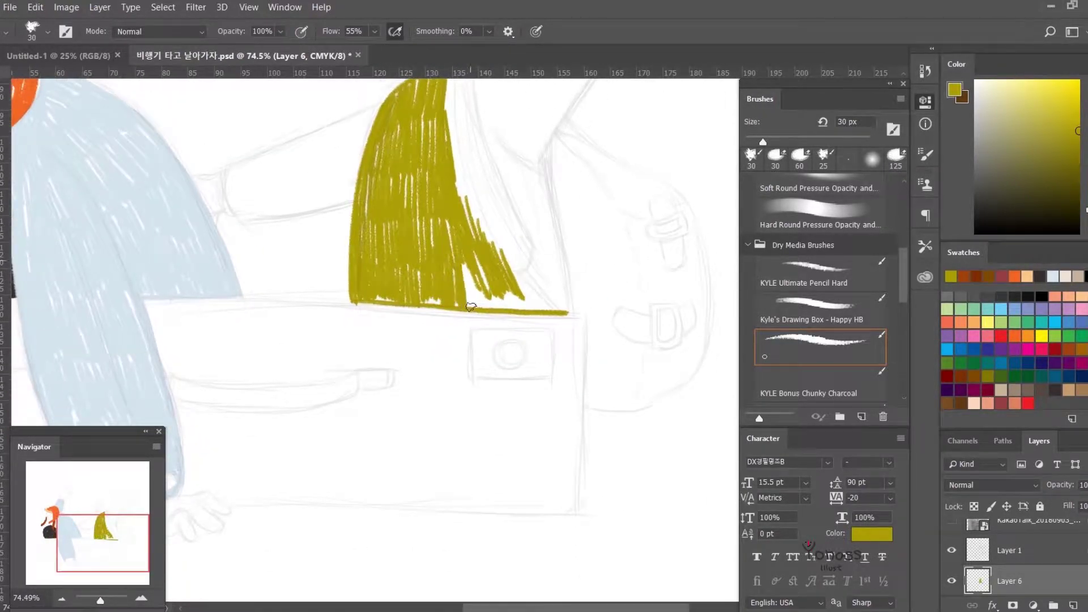
Step: Hatch the jacket's right side in olive yellow, filling its gaps
{"action": "mouse_move", "coordinate": [522, 270]}
{"action": "left_mouse_down"}
{"action": "mouse_move", "coordinate": [544, 314]}
{"action": "mouse_move", "coordinate": [536, 332]}
{"action": "left_mouse_up"}
{"action": "mouse_move", "coordinate": [533, 267]}
{"action": "left_mouse_down"}
{"action": "mouse_move", "coordinate": [538, 374]}
{"action": "mouse_move", "coordinate": [516, 355]}
{"action": "left_mouse_up"}
{"action": "left_click_drag", "start_coordinate": [533, 286], "coordinate": [539, 368]}
{"action": "left_click_drag", "start_coordinate": [474, 310], "coordinate": [477, 410]}
{"action": "mouse_move", "coordinate": [490, 281]}
{"action": "left_mouse_down"}
{"action": "mouse_move", "coordinate": [513, 360]}
{"action": "mouse_move", "coordinate": [507, 404]}
{"action": "left_mouse_up"}
{"action": "left_click_drag", "start_coordinate": [493, 326], "coordinate": [527, 423]}
{"action": "left_click_drag", "start_coordinate": [533, 366], "coordinate": [547, 428]}
{"action": "left_click_drag", "start_coordinate": [544, 369], "coordinate": [509, 366]}
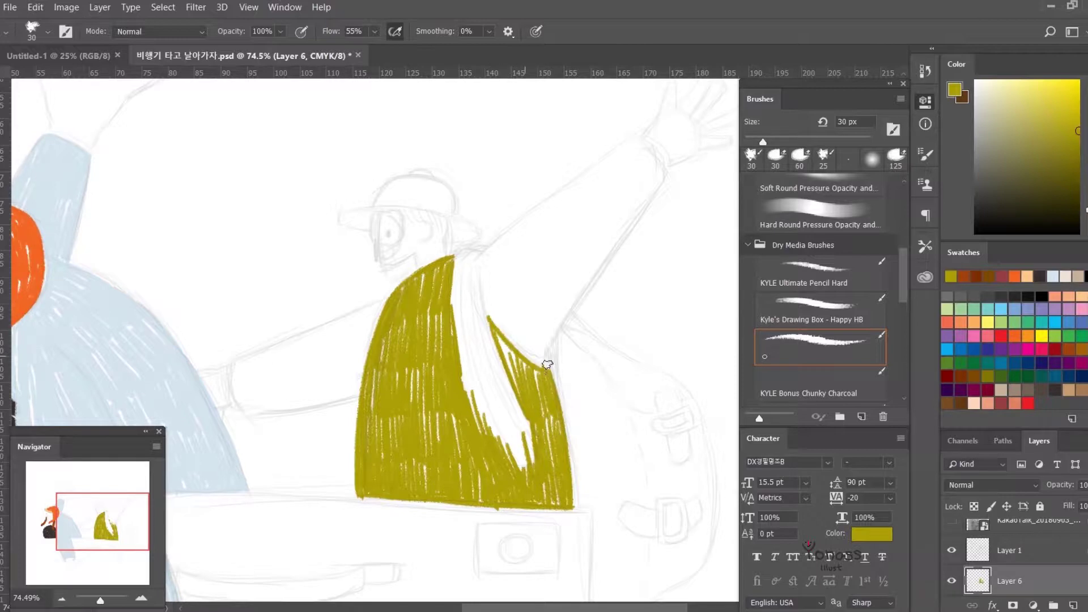
{"action": "scroll", "coordinate": [531, 357], "scroll_direction": "up", "scroll_amount": 2}
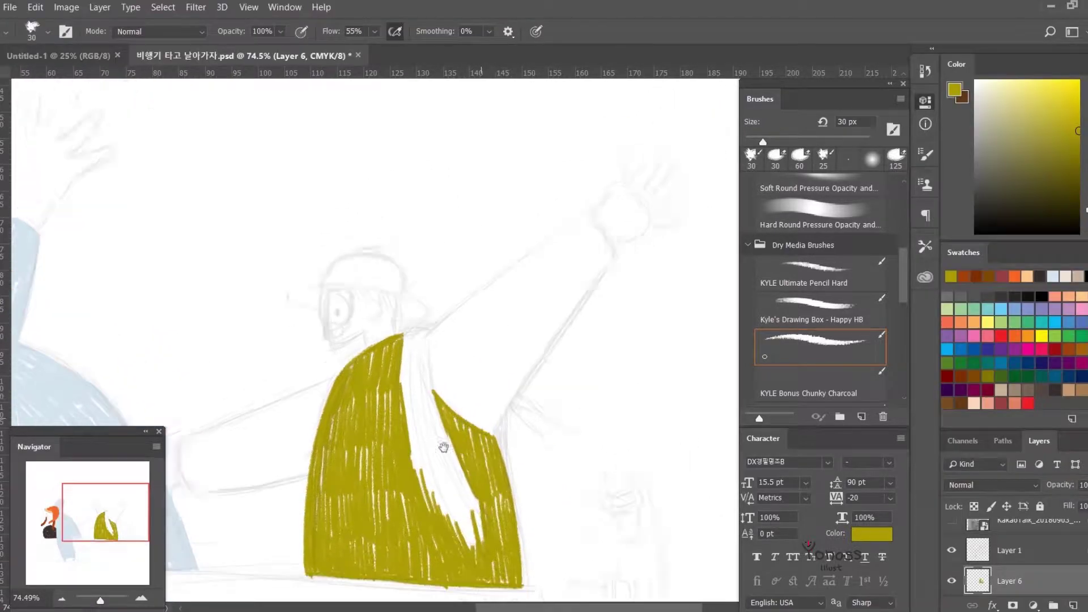
Step: Outline the raised arm and fill it with olive scribbles
{"action": "left_click_drag", "start_coordinate": [562, 271], "coordinate": [442, 442]}
{"action": "mouse_move", "coordinate": [533, 231]}
{"action": "left_mouse_down"}
{"action": "mouse_move", "coordinate": [384, 342]}
{"action": "mouse_move", "coordinate": [570, 261]}
{"action": "mouse_move", "coordinate": [544, 283]}
{"action": "mouse_move", "coordinate": [556, 319]}
{"action": "mouse_move", "coordinate": [538, 352]}
{"action": "left_mouse_up"}
{"action": "scroll", "coordinate": [561, 244], "scroll_direction": "up", "scroll_amount": 1}
{"action": "left_click_drag", "start_coordinate": [471, 306], "coordinate": [511, 368]}
{"action": "scroll", "coordinate": [510, 340], "scroll_direction": "down", "scroll_amount": 1}
{"action": "mouse_move", "coordinate": [447, 306]}
{"action": "left_mouse_down"}
{"action": "mouse_move", "coordinate": [533, 400]}
{"action": "mouse_move", "coordinate": [518, 334]}
{"action": "mouse_move", "coordinate": [490, 349]}
{"action": "mouse_move", "coordinate": [475, 377]}
{"action": "mouse_move", "coordinate": [527, 411]}
{"action": "mouse_move", "coordinate": [462, 385]}
{"action": "left_mouse_up"}
Step: Outline and fill the outstretched arm in olive yellow
{"action": "scroll", "coordinate": [494, 340], "scroll_direction": "down", "scroll_amount": 1}
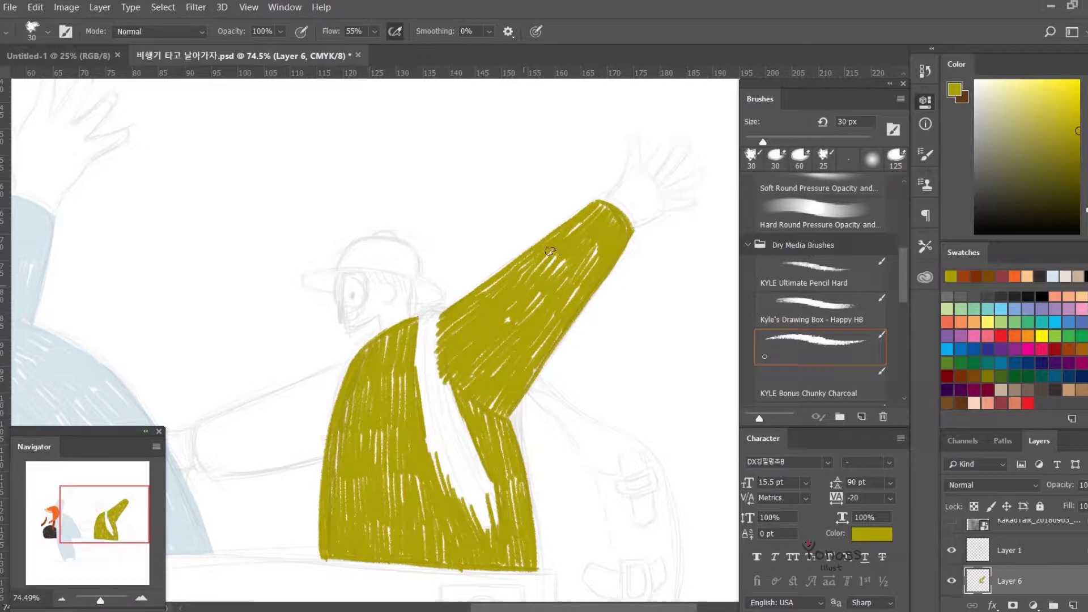
{"action": "scroll", "coordinate": [361, 292], "scroll_direction": "down", "scroll_amount": 4}
{"action": "scroll", "coordinate": [361, 292], "scroll_direction": "left", "scroll_amount": 4}
{"action": "mouse_move", "coordinate": [453, 247]}
{"action": "left_mouse_down"}
{"action": "mouse_move", "coordinate": [312, 365]}
{"action": "mouse_move", "coordinate": [429, 343]}
{"action": "mouse_move", "coordinate": [316, 340]}
{"action": "left_mouse_up"}
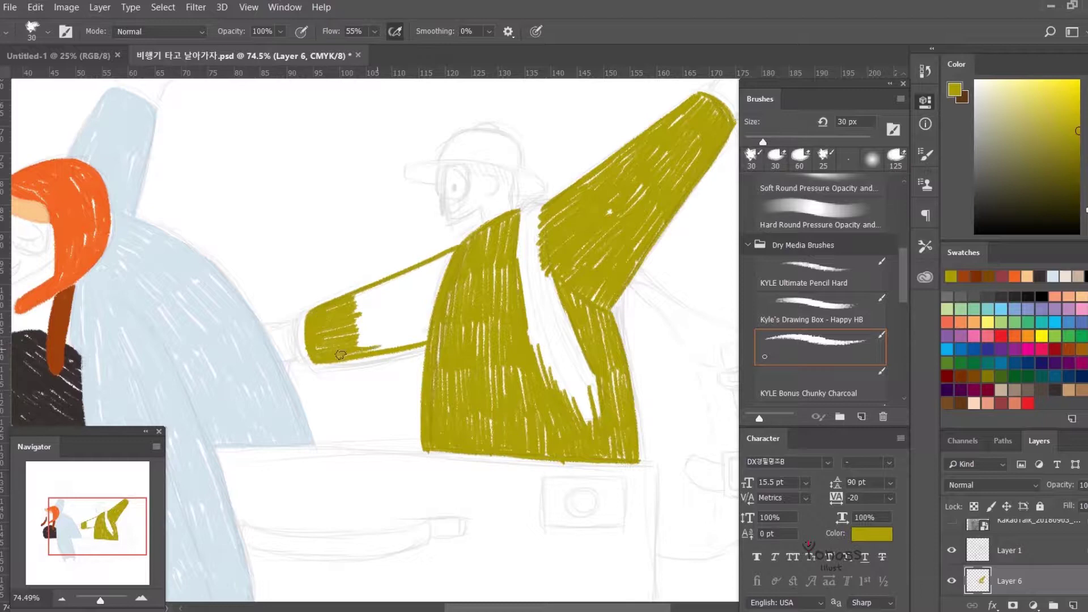
{"action": "mouse_move", "coordinate": [423, 362]}
{"action": "left_mouse_down"}
{"action": "mouse_move", "coordinate": [365, 301]}
{"action": "mouse_move", "coordinate": [420, 328]}
{"action": "mouse_move", "coordinate": [451, 254]}
{"action": "left_mouse_up"}
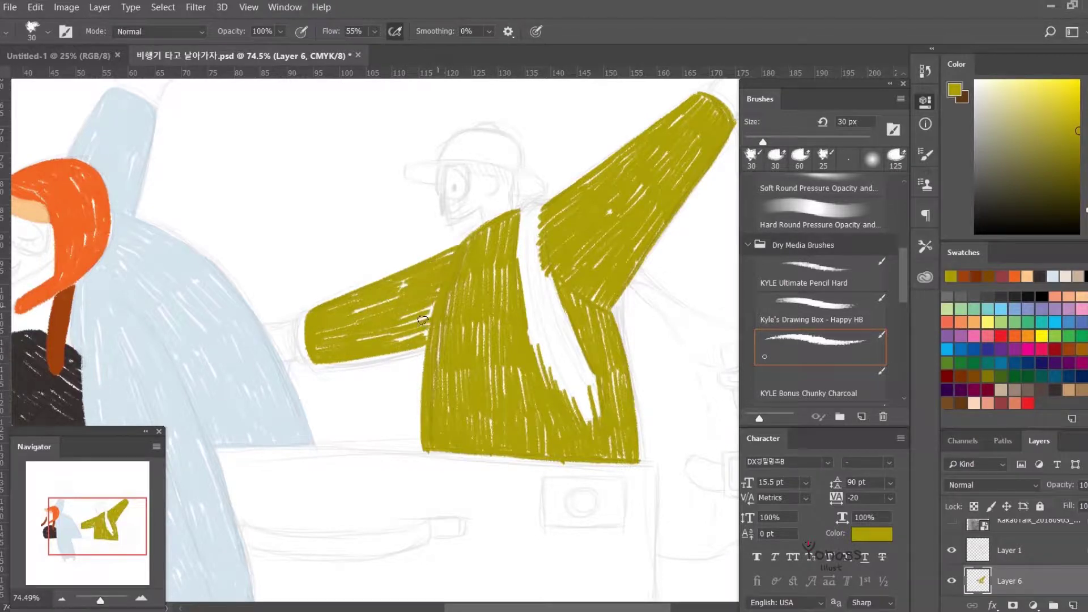
{"action": "mouse_move", "coordinate": [388, 346]}
{"action": "left_mouse_down"}
{"action": "mouse_move", "coordinate": [623, 193]}
{"action": "mouse_move", "coordinate": [575, 459]}
{"action": "left_mouse_up"}
{"action": "scroll", "coordinate": [396, 312], "scroll_direction": "up", "scroll_amount": 2}
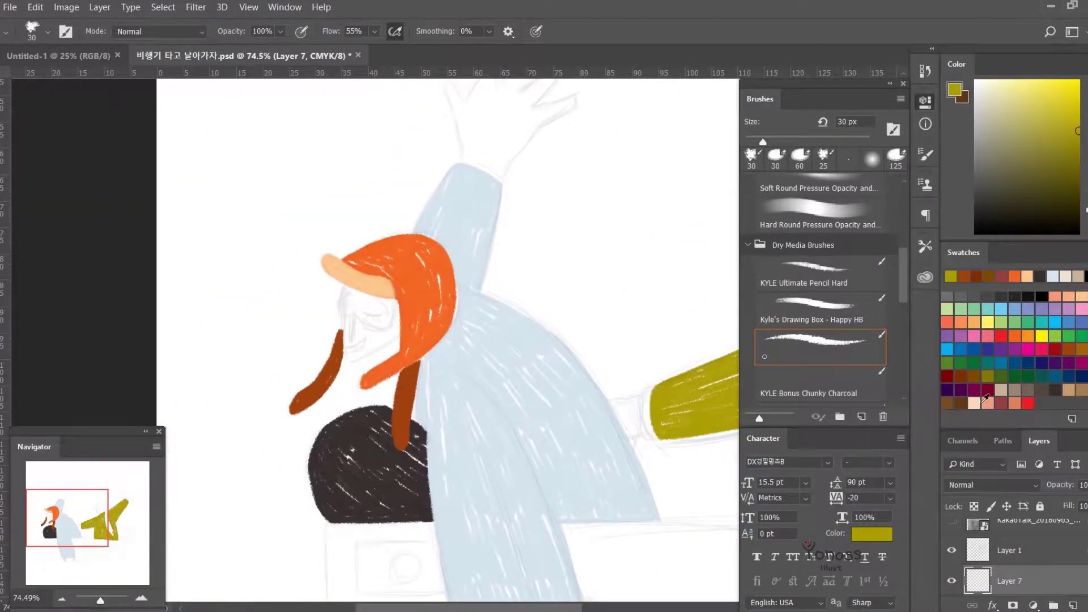
Step: Pick a peach skin colour and paint the face edge plus the raised hand's wrist and back
{"action": "left_click", "coordinate": [363, 232], "text": "alt"}
{"action": "left_click_drag", "start_coordinate": [455, 284], "coordinate": [462, 285]}
{"action": "mouse_move", "coordinate": [363, 258]}
{"action": "left_mouse_down"}
{"action": "mouse_move", "coordinate": [372, 360]}
{"action": "mouse_move", "coordinate": [414, 333]}
{"action": "mouse_move", "coordinate": [409, 306]}
{"action": "mouse_move", "coordinate": [373, 264]}
{"action": "left_mouse_up"}
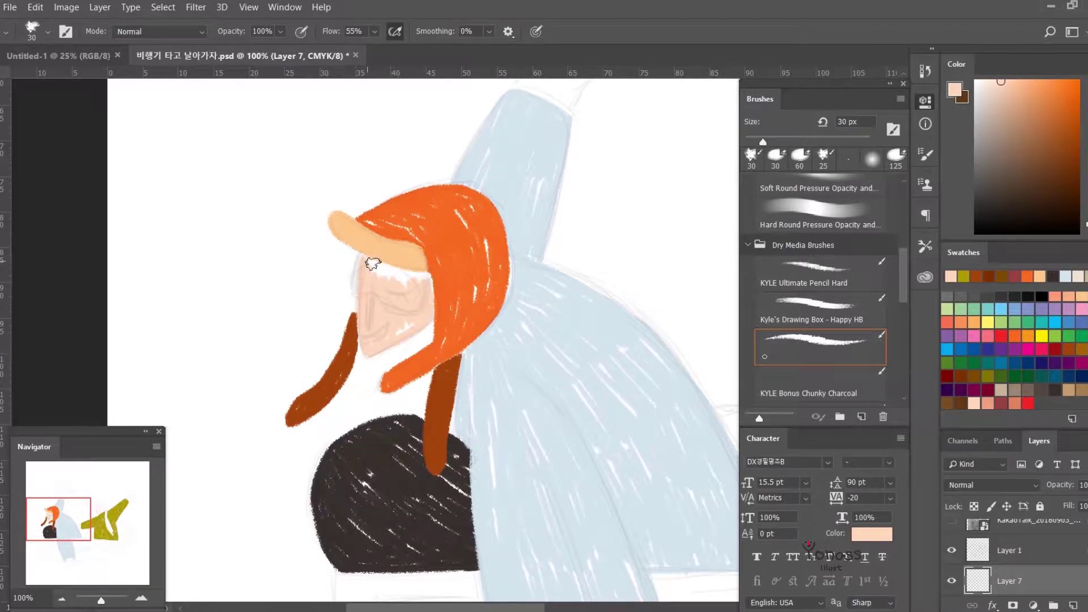
{"action": "left_click_drag", "start_coordinate": [517, 93], "coordinate": [304, 417]}
{"action": "left_click_drag", "start_coordinate": [303, 417], "coordinate": [307, 370]}
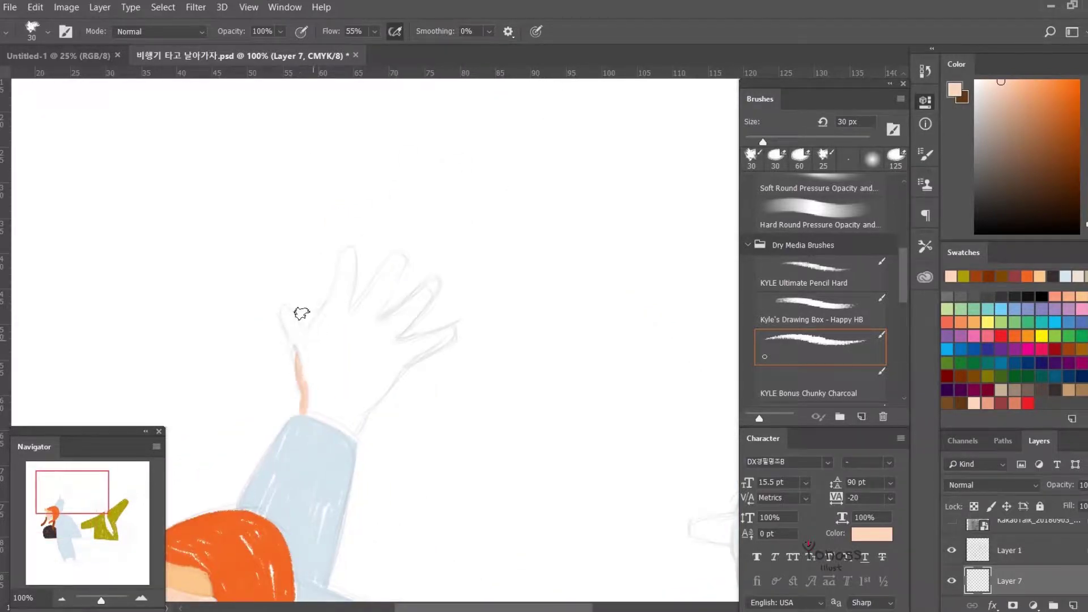
{"action": "left_click_drag", "start_coordinate": [323, 343], "coordinate": [366, 403]}
Step: Paint the raised hand's fingers peach and close the gap to the sleeve
{"action": "left_click_drag", "start_coordinate": [345, 256], "coordinate": [321, 320]}
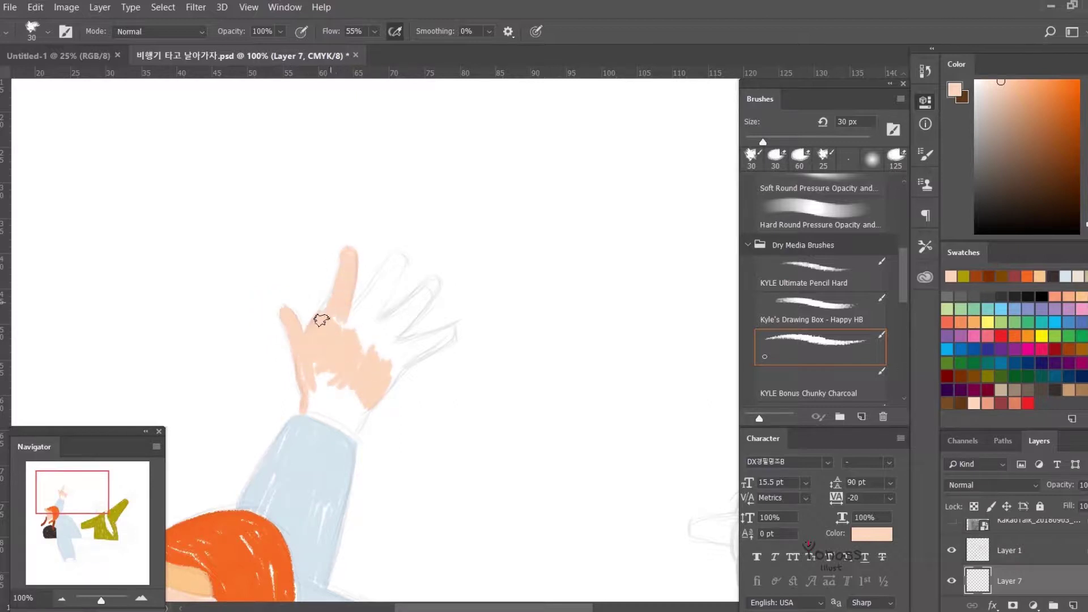
{"action": "mouse_move", "coordinate": [318, 371]}
{"action": "left_mouse_down"}
{"action": "mouse_move", "coordinate": [353, 433]}
{"action": "mouse_move", "coordinate": [333, 382]}
{"action": "left_mouse_up"}
{"action": "left_click_drag", "start_coordinate": [433, 340], "coordinate": [352, 381]}
{"action": "mouse_move", "coordinate": [397, 336]}
{"action": "left_mouse_down"}
{"action": "mouse_move", "coordinate": [352, 389]}
{"action": "mouse_move", "coordinate": [360, 308]}
{"action": "mouse_move", "coordinate": [268, 396]}
{"action": "left_mouse_up"}
{"action": "scroll", "coordinate": [260, 383], "scroll_direction": "down", "scroll_amount": 5}
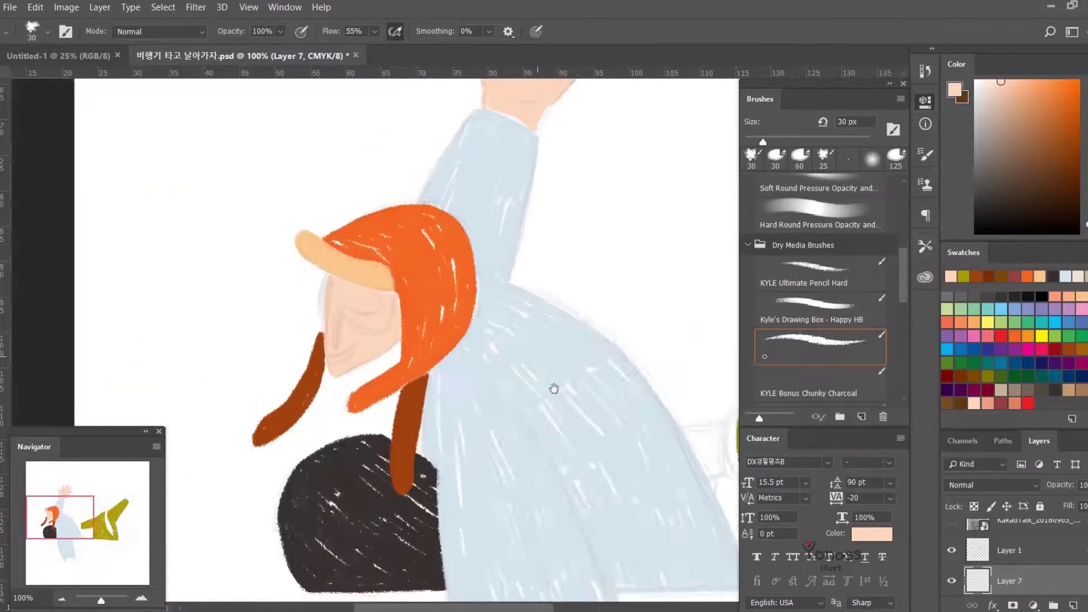
{"action": "scroll", "coordinate": [554, 384], "scroll_direction": "down", "scroll_amount": 5}
Step: Paint the lower hand's fingers, wrist and palm peach
{"action": "left_click_drag", "start_coordinate": [347, 275], "coordinate": [454, 331]}
{"action": "mouse_move", "coordinate": [393, 300]}
{"action": "left_mouse_down"}
{"action": "mouse_move", "coordinate": [481, 294]}
{"action": "mouse_move", "coordinate": [510, 323]}
{"action": "mouse_move", "coordinate": [514, 294]}
{"action": "left_mouse_up"}
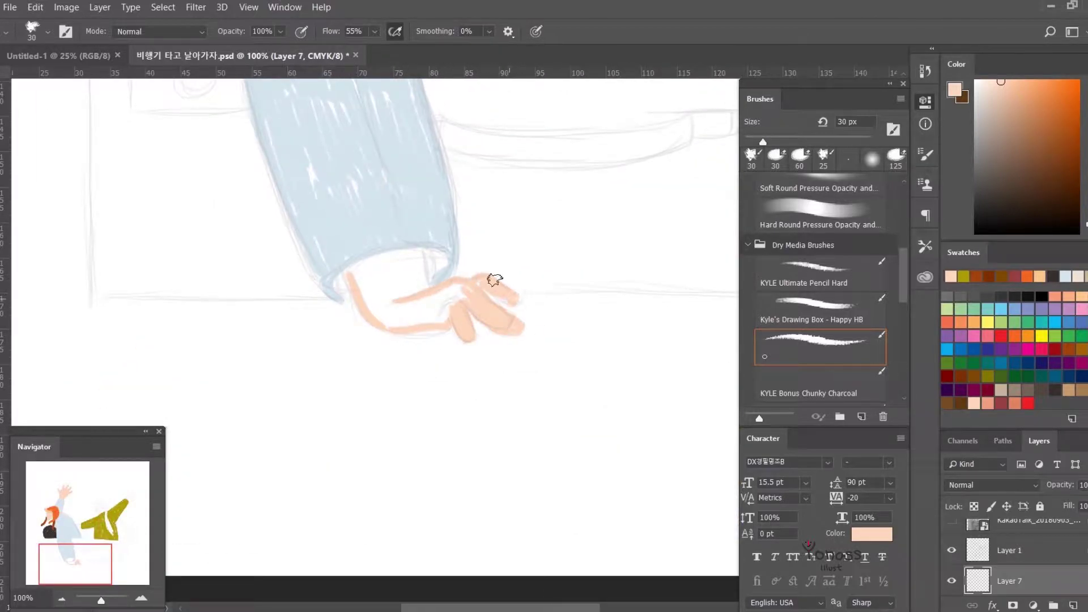
{"action": "mouse_move", "coordinate": [446, 297]}
{"action": "left_mouse_down"}
{"action": "mouse_move", "coordinate": [365, 267]}
{"action": "mouse_move", "coordinate": [414, 311]}
{"action": "mouse_move", "coordinate": [498, 321]}
{"action": "left_mouse_up"}
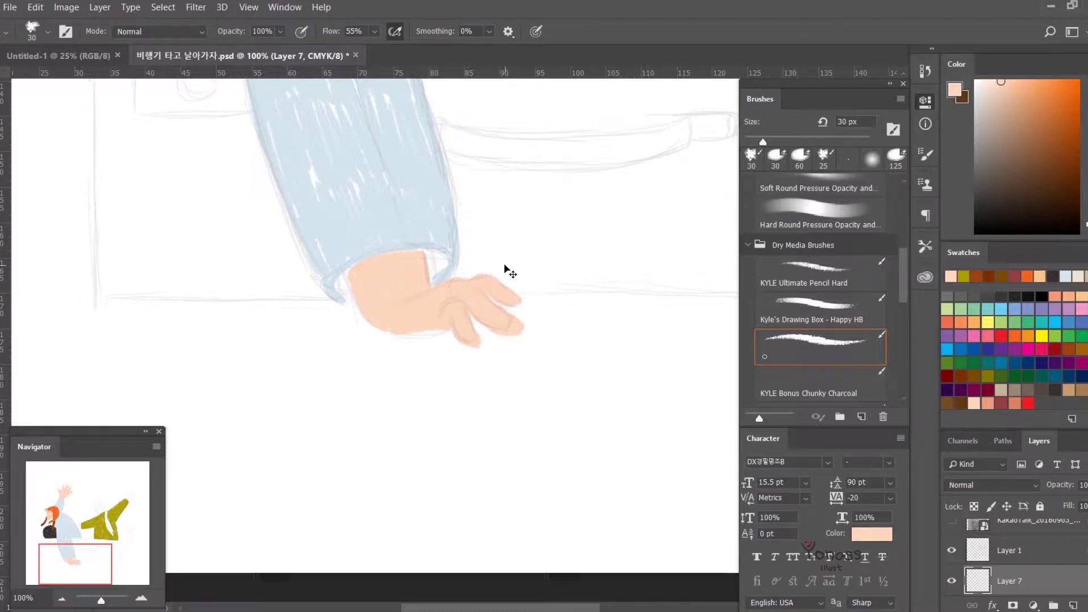
{"action": "scroll", "coordinate": [510, 272], "scroll_direction": "down", "scroll_amount": 10}
{"action": "scroll", "coordinate": [510, 272], "scroll_direction": "right", "scroll_amount": 5}
Step: Fill the second traveler's face with peach
{"action": "left_click_drag", "start_coordinate": [414, 182], "coordinate": [421, 256]}
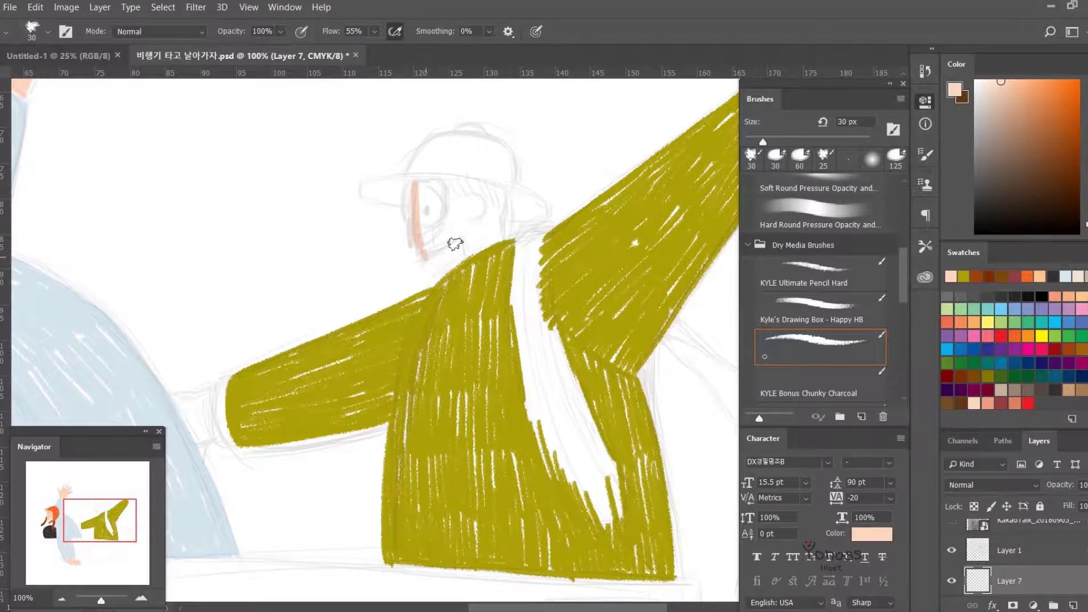
{"action": "left_click_drag", "start_coordinate": [472, 197], "coordinate": [499, 199]}
{"action": "mouse_move", "coordinate": [431, 181]}
{"action": "left_mouse_down"}
{"action": "mouse_move", "coordinate": [454, 238]}
{"action": "mouse_move", "coordinate": [425, 240]}
{"action": "left_mouse_up"}
{"action": "scroll", "coordinate": [267, 288], "scroll_direction": "down", "scroll_amount": 3}
{"action": "scroll", "coordinate": [267, 288], "scroll_direction": "left", "scroll_amount": 2}
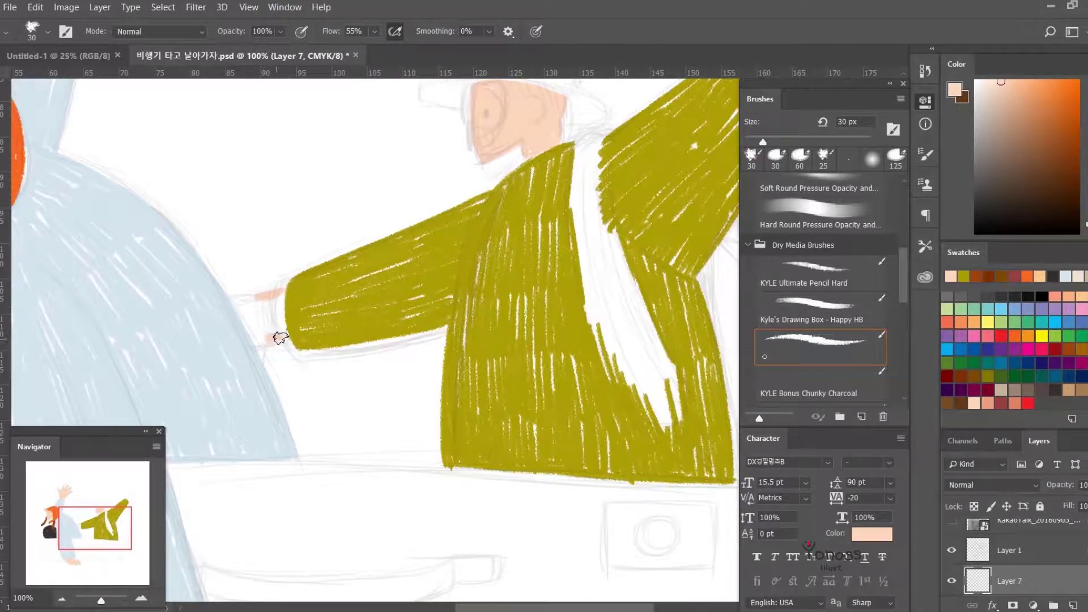
Step: Paint the green traveler's hands peach, then zoom out to the whole illustration
{"action": "mouse_move", "coordinate": [261, 310]}
{"action": "left_mouse_down"}
{"action": "mouse_move", "coordinate": [260, 338]}
{"action": "mouse_move", "coordinate": [278, 303]}
{"action": "left_mouse_up"}
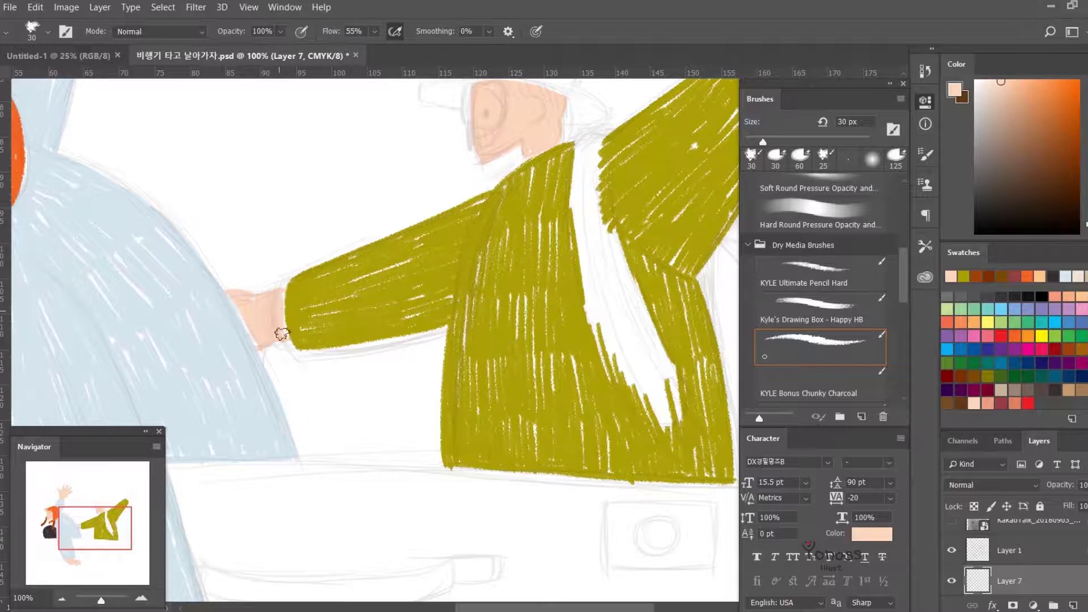
{"action": "scroll", "coordinate": [258, 303], "scroll_direction": "right", "scroll_amount": 1}
{"action": "scroll", "coordinate": [449, 301], "scroll_direction": "up", "scroll_amount": 5}
{"action": "scroll", "coordinate": [448, 301], "scroll_direction": "right", "scroll_amount": 5}
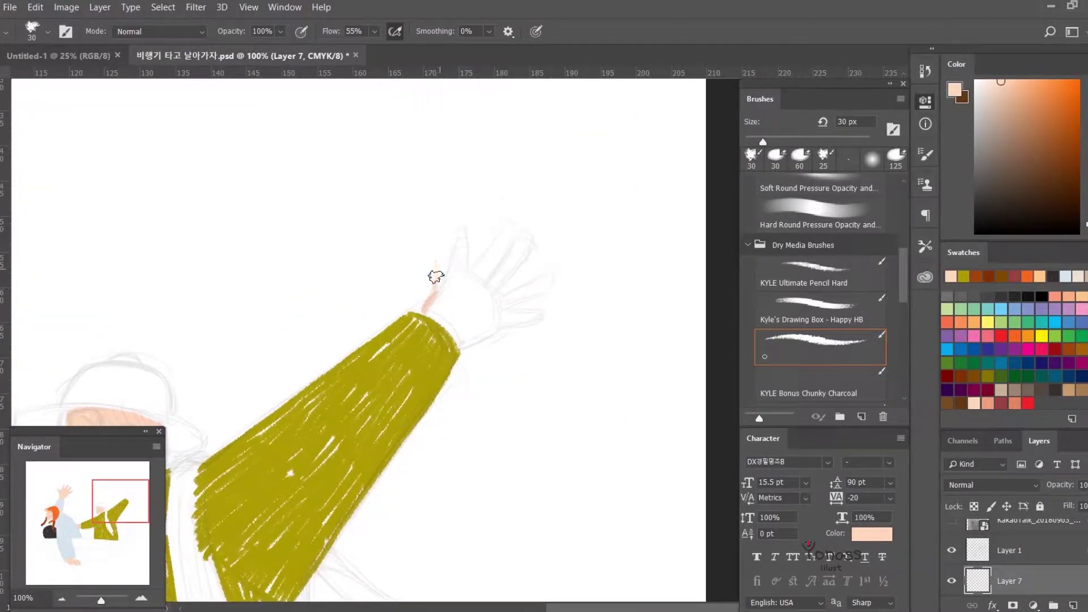
{"action": "mouse_move", "coordinate": [464, 259]}
{"action": "left_mouse_down"}
{"action": "mouse_move", "coordinate": [470, 281]}
{"action": "mouse_move", "coordinate": [520, 236]}
{"action": "mouse_move", "coordinate": [553, 267]}
{"action": "mouse_move", "coordinate": [463, 345]}
{"action": "mouse_move", "coordinate": [466, 282]}
{"action": "mouse_move", "coordinate": [457, 336]}
{"action": "left_mouse_up"}
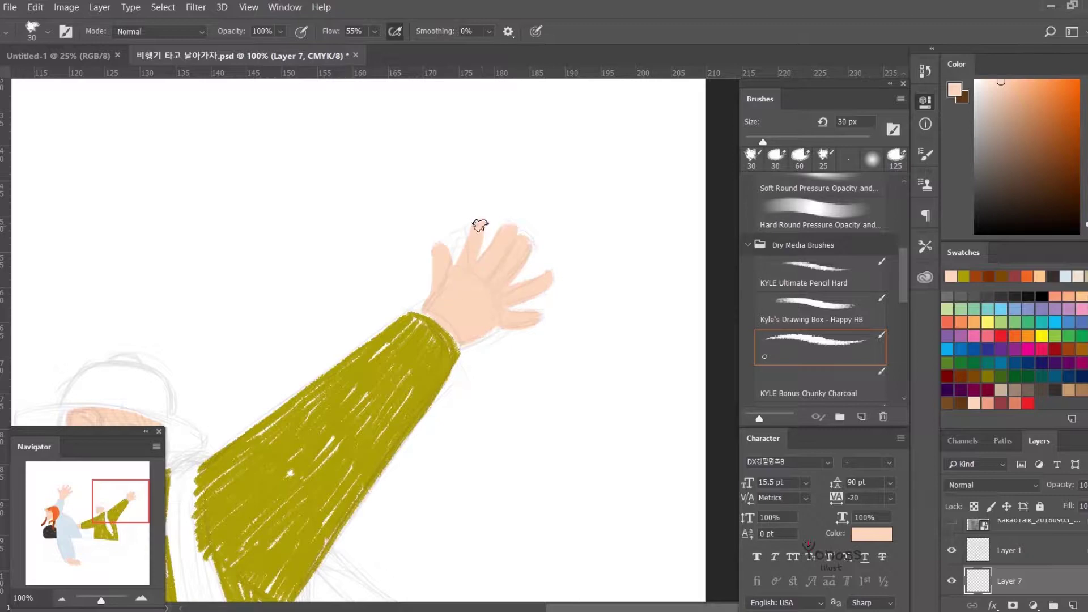
{"action": "key", "text": "ctrl+0"}
Step: On a new Layer 8, draw the suitcase's left and top edges in orange-brown
{"action": "key", "text": "ctrl+alt+shift+n"}
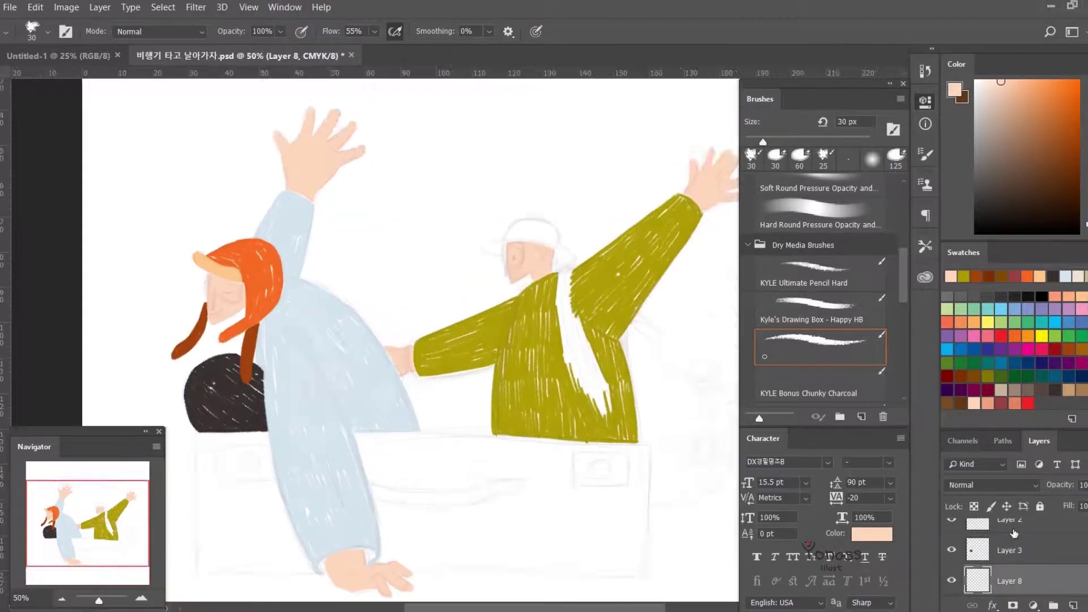
{"action": "key", "text": "ctrl+plus"}
{"action": "left_click", "coordinate": [985, 386]}
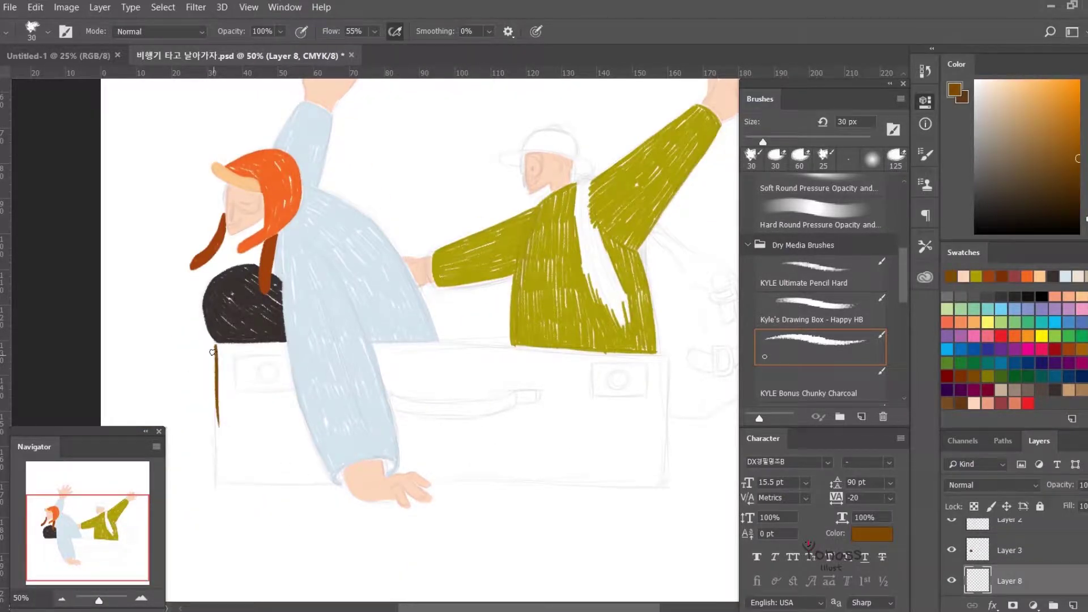
{"action": "key", "text": "ctrl+z"}
{"action": "left_click", "coordinate": [1078, 124]}
{"action": "left_click_drag", "start_coordinate": [215, 348], "coordinate": [217, 482]}
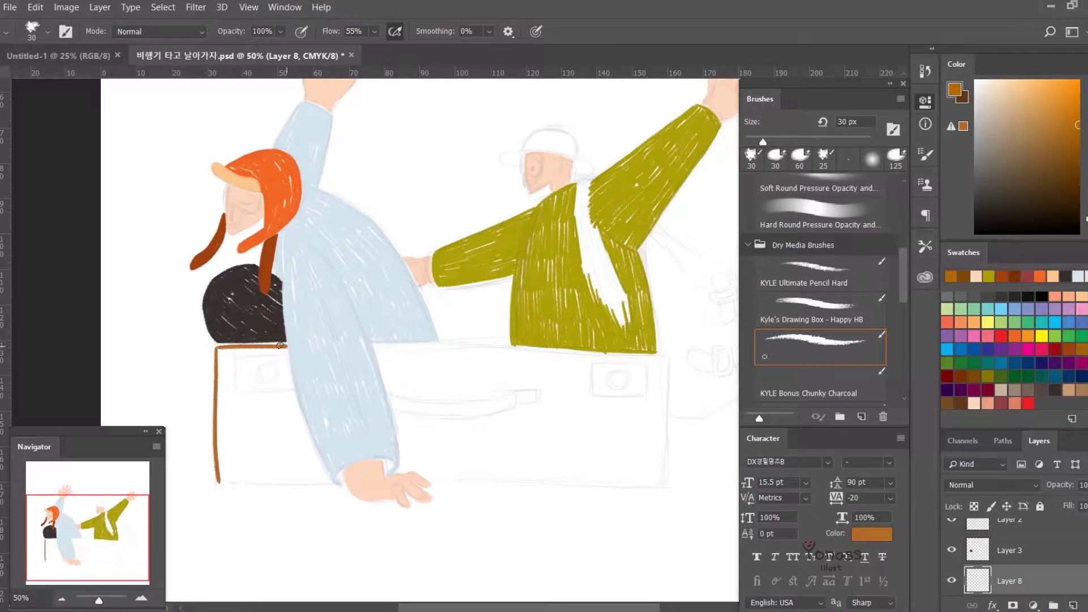
{"action": "left_click_drag", "start_coordinate": [375, 344], "coordinate": [486, 349]}
Step: Zoom in and fill the suitcase's top-left corner and left panel with horizontal brown strokes
{"action": "left_click_drag", "start_coordinate": [661, 353], "coordinate": [610, 335]}
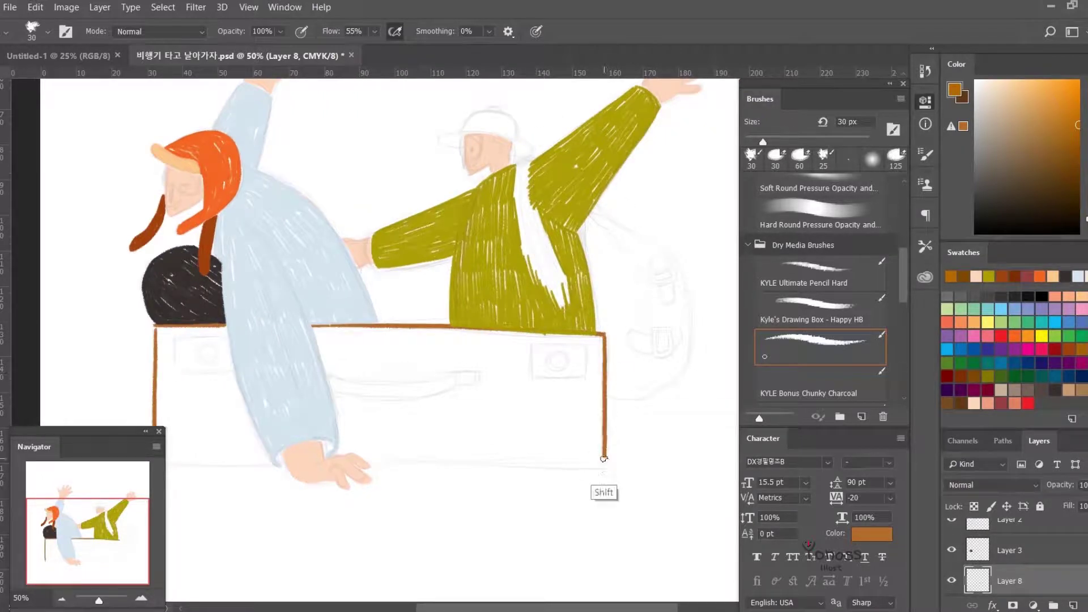
{"action": "scroll", "coordinate": [298, 389], "scroll_direction": "left", "scroll_amount": 3}
{"action": "scroll", "coordinate": [297, 388], "scroll_direction": "down", "scroll_amount": 3}
{"action": "scroll", "coordinate": [249, 391], "scroll_direction": "right", "scroll_amount": 2}
{"action": "scroll", "coordinate": [248, 391], "scroll_direction": "up", "scroll_amount": 1}
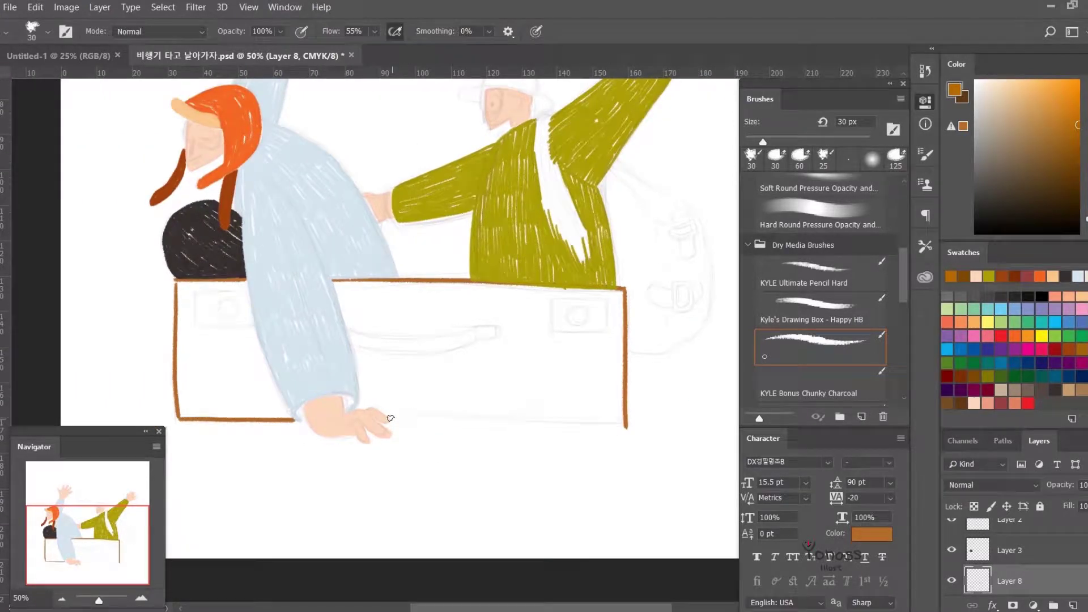
{"action": "key", "text": "ctrl+plus"}
{"action": "key", "text": "ctrl+plus"}
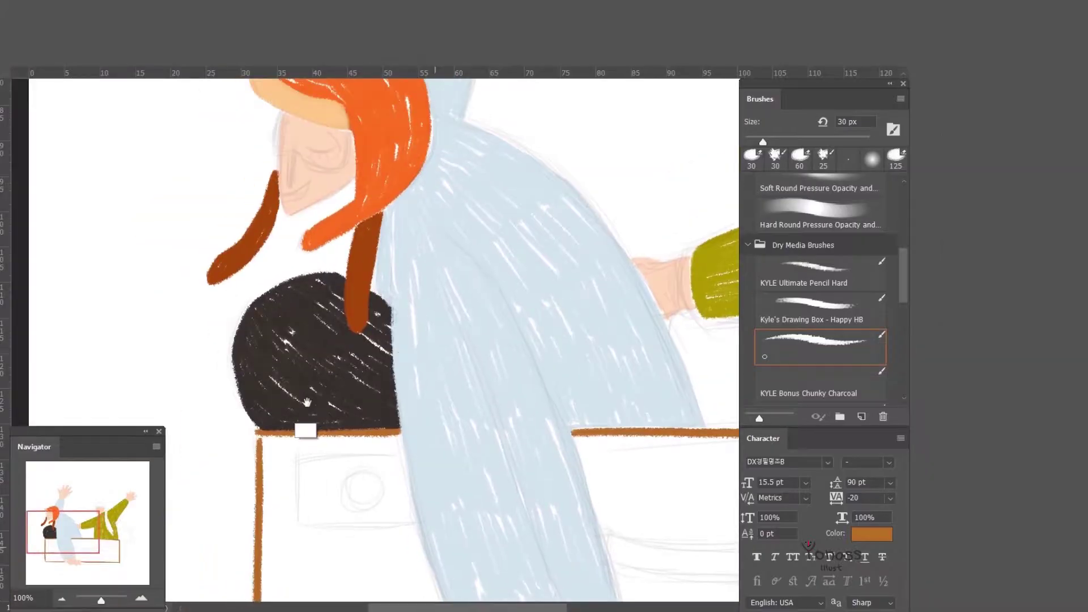
{"action": "scroll", "coordinate": [335, 321], "scroll_direction": "down", "scroll_amount": 3}
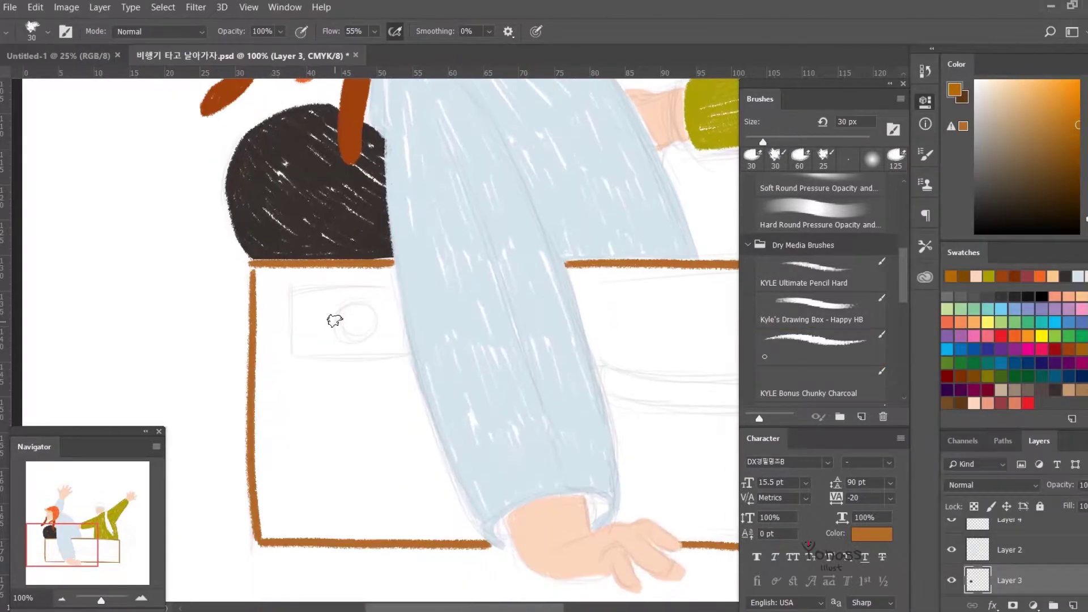
{"action": "mouse_move", "coordinate": [256, 267]}
{"action": "left_mouse_down"}
{"action": "mouse_move", "coordinate": [347, 280]}
{"action": "mouse_move", "coordinate": [380, 340]}
{"action": "mouse_move", "coordinate": [448, 286]}
{"action": "mouse_move", "coordinate": [351, 357]}
{"action": "left_mouse_up"}
{"action": "mouse_move", "coordinate": [477, 414]}
{"action": "left_mouse_down"}
{"action": "mouse_move", "coordinate": [317, 397]}
{"action": "mouse_move", "coordinate": [470, 368]}
{"action": "left_mouse_up"}
{"action": "left_click_drag", "start_coordinate": [396, 363], "coordinate": [311, 346]}
{"action": "scroll", "coordinate": [340, 374], "scroll_direction": "down", "scroll_amount": 3}
{"action": "mouse_move", "coordinate": [368, 369]}
{"action": "left_mouse_down"}
{"action": "mouse_move", "coordinate": [316, 357]}
{"action": "mouse_move", "coordinate": [408, 357]}
{"action": "mouse_move", "coordinate": [499, 397]}
{"action": "left_mouse_up"}
{"action": "left_click_drag", "start_coordinate": [442, 369], "coordinate": [498, 335]}
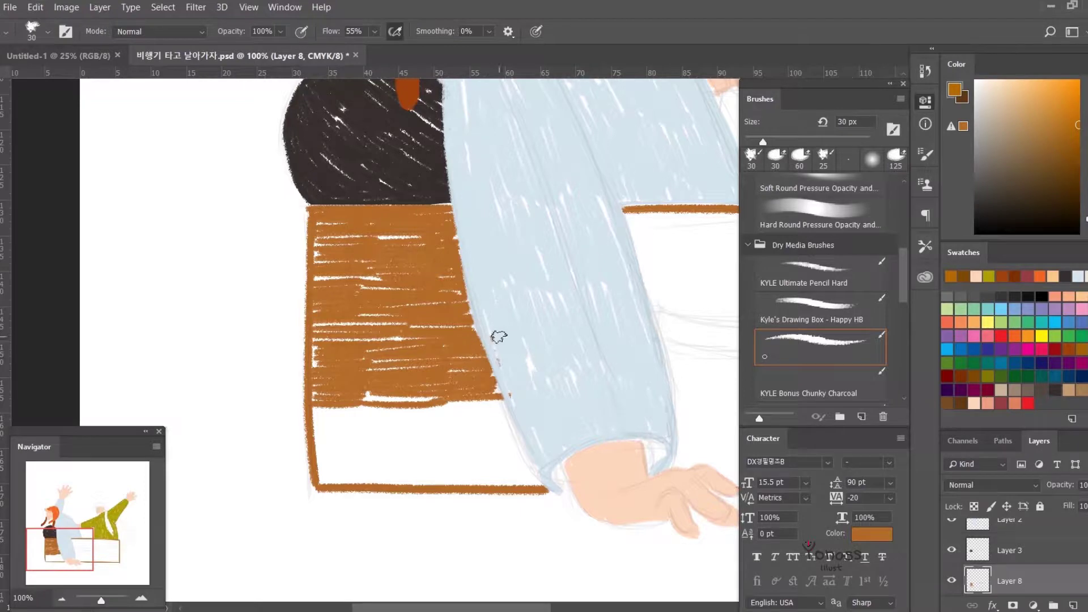
Step: Hatch brown strokes along the suitcase's bottom and lower left
{"action": "left_click_drag", "start_coordinate": [328, 448], "coordinate": [397, 433]}
{"action": "left_click_drag", "start_coordinate": [323, 425], "coordinate": [476, 442]}
{"action": "mouse_move", "coordinate": [368, 402]}
{"action": "left_mouse_down"}
{"action": "mouse_move", "coordinate": [527, 448]}
{"action": "mouse_move", "coordinate": [497, 431]}
{"action": "mouse_move", "coordinate": [482, 397]}
{"action": "left_mouse_up"}
{"action": "scroll", "coordinate": [499, 431], "scroll_direction": "down", "scroll_amount": 2}
{"action": "mouse_move", "coordinate": [471, 442]}
{"action": "left_mouse_down"}
{"action": "mouse_move", "coordinate": [409, 408]}
{"action": "mouse_move", "coordinate": [493, 414]}
{"action": "left_mouse_up"}
{"action": "scroll", "coordinate": [453, 419], "scroll_direction": "left", "scroll_amount": 3}
{"action": "left_click_drag", "start_coordinate": [402, 448], "coordinate": [493, 445]}
{"action": "scroll", "coordinate": [476, 502], "scroll_direction": "up", "scroll_amount": 3}
{"action": "scroll", "coordinate": [476, 502], "scroll_direction": "left", "scroll_amount": 2}
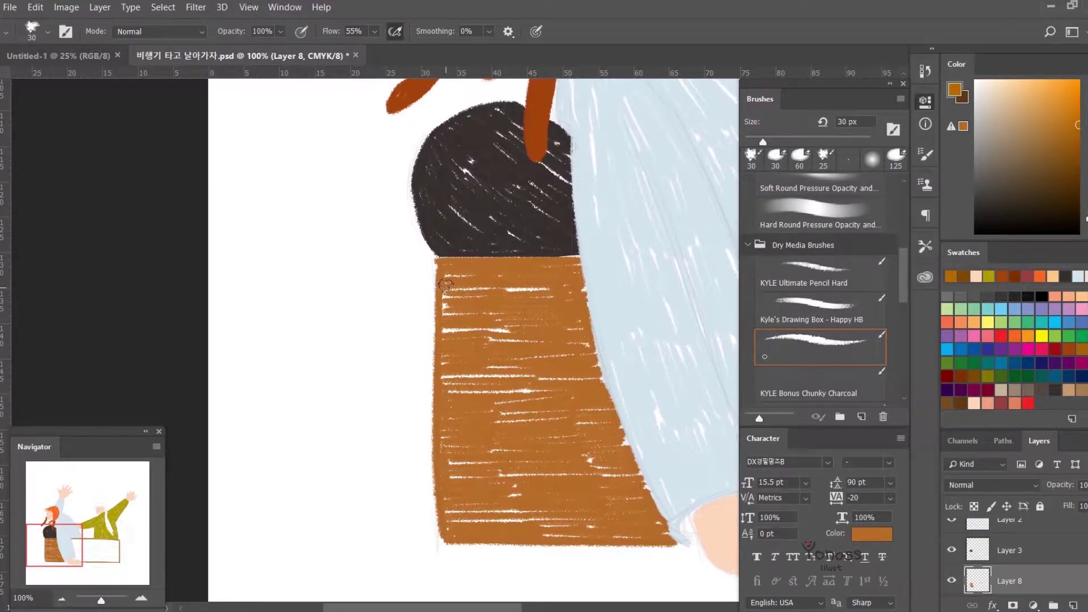
{"action": "scroll", "coordinate": [533, 319], "scroll_direction": "right", "scroll_amount": 5}
Step: Line the suitcase's top edge and extend brown strokes rightward across the top band
{"action": "left_click_drag", "start_coordinate": [538, 337], "coordinate": [533, 318]}
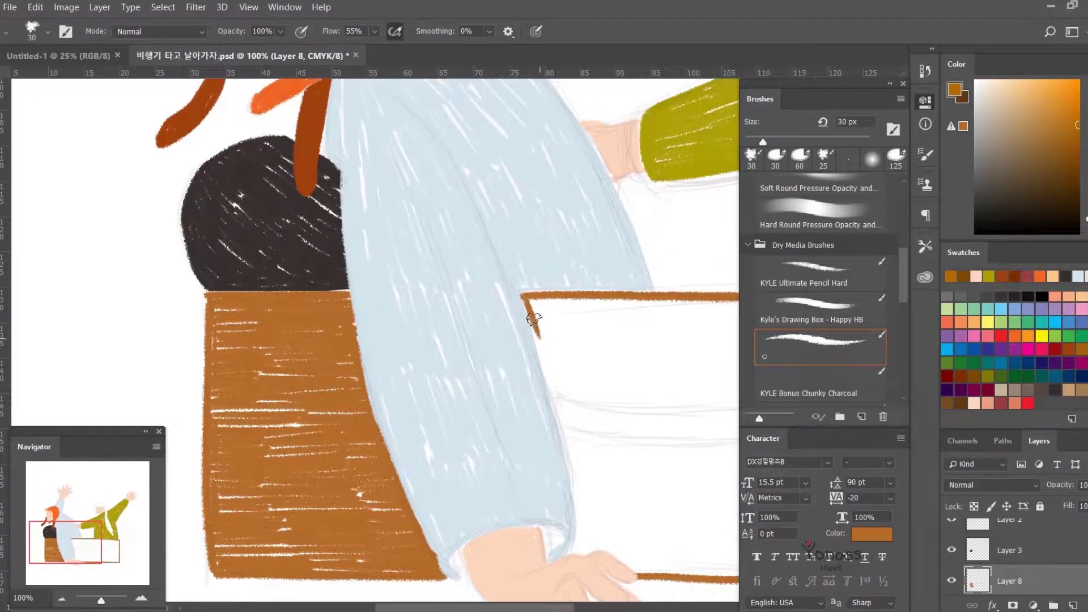
{"action": "left_click_drag", "start_coordinate": [560, 426], "coordinate": [570, 516]}
{"action": "scroll", "coordinate": [525, 355], "scroll_direction": "right", "scroll_amount": 2}
{"action": "left_click_drag", "start_coordinate": [408, 348], "coordinate": [576, 354]}
{"action": "scroll", "coordinate": [524, 354], "scroll_direction": "right", "scroll_amount": 3}
{"action": "left_click_drag", "start_coordinate": [499, 363], "coordinate": [351, 368]}
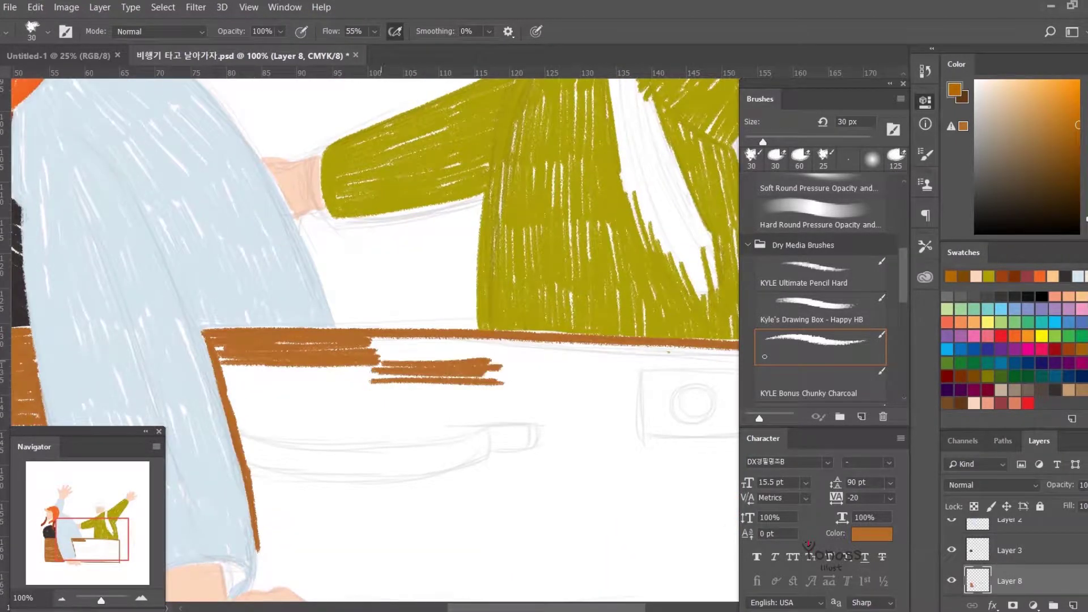
{"action": "scroll", "coordinate": [447, 387], "scroll_direction": "right", "scroll_amount": 2}
{"action": "left_click_drag", "start_coordinate": [448, 387], "coordinate": [663, 364]}
{"action": "scroll", "coordinate": [397, 340], "scroll_direction": "left", "scroll_amount": 3}
{"action": "scroll", "coordinate": [397, 340], "scroll_direction": "down", "scroll_amount": 1}
{"action": "mouse_move", "coordinate": [272, 355]}
{"action": "left_mouse_down"}
{"action": "mouse_move", "coordinate": [366, 329]}
{"action": "mouse_move", "coordinate": [454, 340]}
{"action": "left_mouse_up"}
{"action": "scroll", "coordinate": [397, 341], "scroll_direction": "down", "scroll_amount": 3}
{"action": "scroll", "coordinate": [368, 306], "scroll_direction": "left", "scroll_amount": 2}
Step: Fill the rest of the top band with wood-grain brown strokes, end to end
{"action": "mouse_move", "coordinate": [340, 306]}
{"action": "left_mouse_down"}
{"action": "mouse_move", "coordinate": [499, 294]}
{"action": "mouse_move", "coordinate": [563, 274]}
{"action": "left_mouse_up"}
{"action": "scroll", "coordinate": [563, 274], "scroll_direction": "right", "scroll_amount": 3}
{"action": "mouse_move", "coordinate": [437, 300]}
{"action": "left_mouse_down"}
{"action": "mouse_move", "coordinate": [567, 286]}
{"action": "mouse_move", "coordinate": [658, 295]}
{"action": "left_mouse_up"}
{"action": "mouse_move", "coordinate": [226, 249]}
{"action": "left_mouse_down"}
{"action": "mouse_move", "coordinate": [213, 309]}
{"action": "mouse_move", "coordinate": [425, 365]}
{"action": "mouse_move", "coordinate": [550, 323]}
{"action": "left_mouse_up"}
{"action": "left_click_drag", "start_coordinate": [522, 362], "coordinate": [630, 329]}
{"action": "scroll", "coordinate": [567, 340], "scroll_direction": "right", "scroll_amount": 3}
{"action": "mouse_move", "coordinate": [420, 363]}
{"action": "left_mouse_down"}
{"action": "mouse_move", "coordinate": [538, 295]}
{"action": "mouse_move", "coordinate": [579, 363]}
{"action": "mouse_move", "coordinate": [575, 281]}
{"action": "left_mouse_up"}
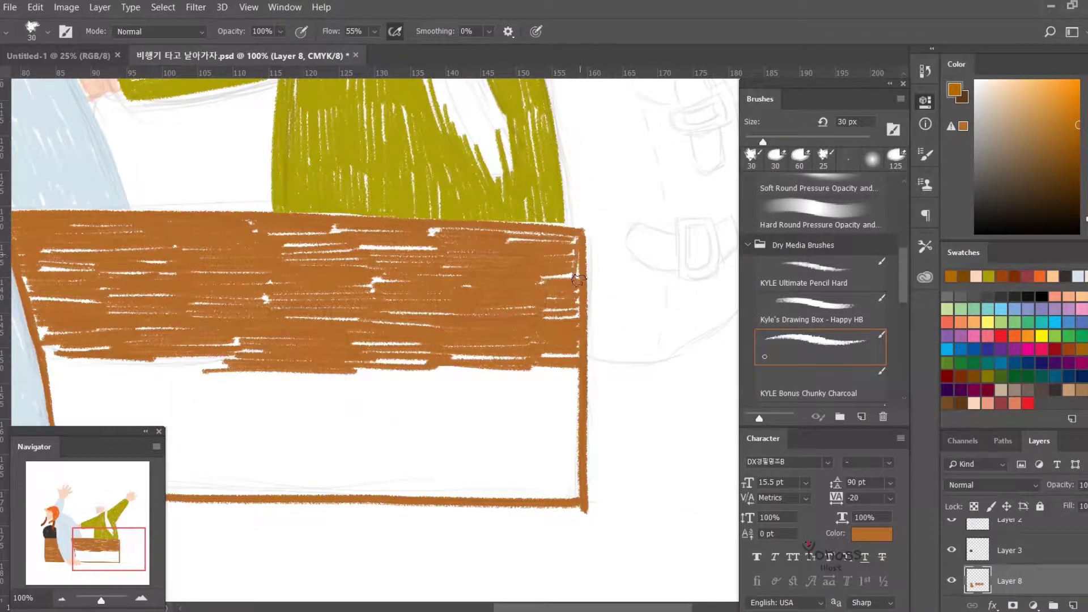
{"action": "left_click_drag", "start_coordinate": [467, 222], "coordinate": [587, 261]}
{"action": "left_click_drag", "start_coordinate": [323, 249], "coordinate": [453, 275]}
{"action": "scroll", "coordinate": [352, 342], "scroll_direction": "left", "scroll_amount": 5}
{"action": "scroll", "coordinate": [352, 342], "scroll_direction": "down", "scroll_amount": 2}
{"action": "mouse_move", "coordinate": [352, 326]}
{"action": "left_mouse_down"}
{"action": "mouse_move", "coordinate": [338, 288]}
{"action": "mouse_move", "coordinate": [510, 317]}
{"action": "left_mouse_up"}
{"action": "scroll", "coordinate": [425, 318], "scroll_direction": "down", "scroll_amount": 2}
Step: Fill the white gap below the band and hatch the suitcase's bottom strip brown
{"action": "mouse_move", "coordinate": [318, 340]}
{"action": "left_mouse_down"}
{"action": "mouse_move", "coordinate": [447, 295]}
{"action": "mouse_move", "coordinate": [425, 306]}
{"action": "left_mouse_up"}
{"action": "left_click_drag", "start_coordinate": [329, 312], "coordinate": [505, 340]}
{"action": "scroll", "coordinate": [553, 341], "scroll_direction": "right", "scroll_amount": 5}
{"action": "left_click_drag", "start_coordinate": [391, 334], "coordinate": [510, 294]}
{"action": "left_click_drag", "start_coordinate": [499, 340], "coordinate": [601, 307]}
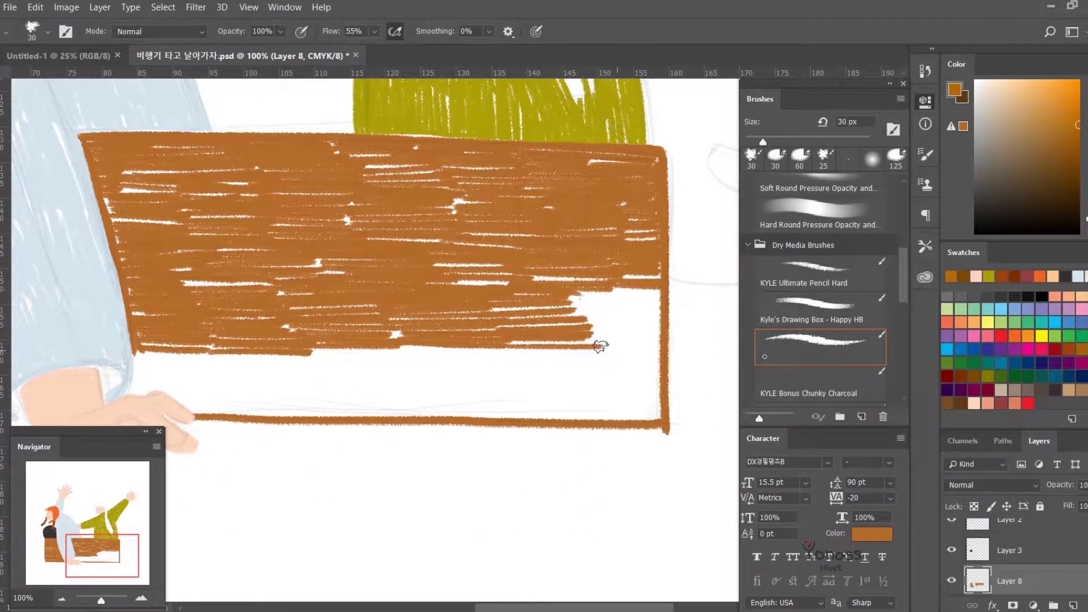
{"action": "left_click_drag", "start_coordinate": [573, 340], "coordinate": [662, 337]}
{"action": "left_click_drag", "start_coordinate": [408, 416], "coordinate": [510, 394]}
{"action": "left_click_drag", "start_coordinate": [405, 397], "coordinate": [513, 349]}
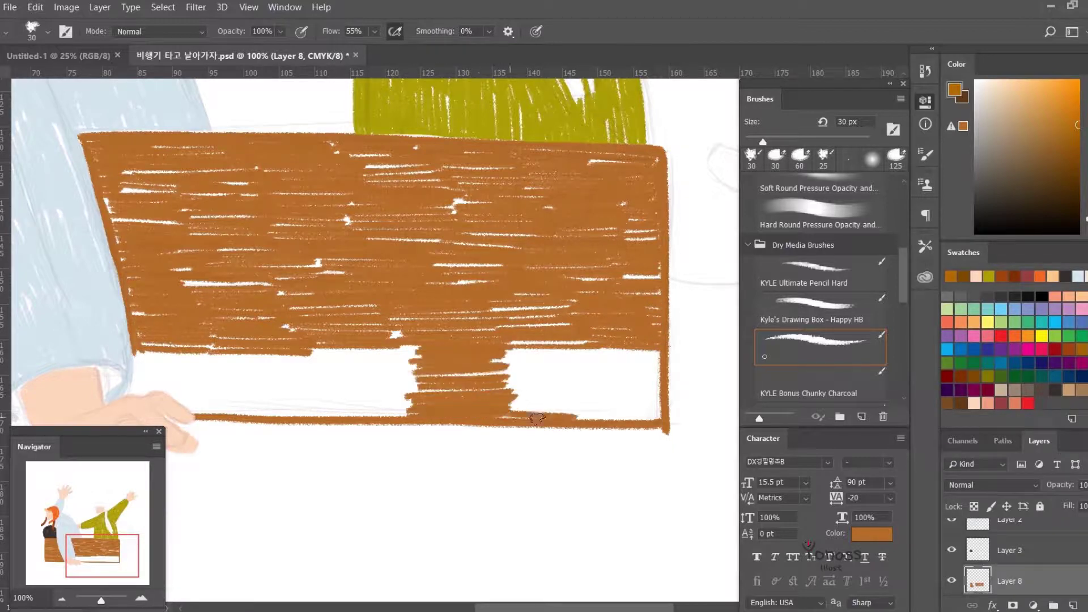
{"action": "left_click_drag", "start_coordinate": [496, 423], "coordinate": [592, 349]}
{"action": "mouse_move", "coordinate": [578, 420]}
{"action": "left_mouse_down"}
{"action": "mouse_move", "coordinate": [644, 361]}
{"action": "mouse_move", "coordinate": [648, 381]}
{"action": "left_mouse_up"}
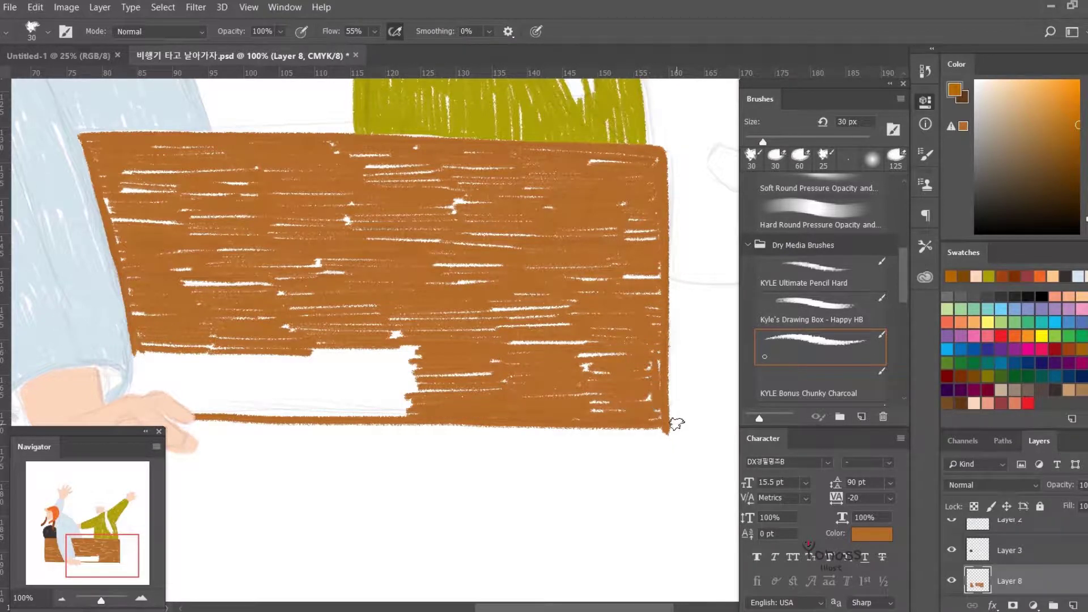
Step: Paint brown over the remaining white patch beside the hand
{"action": "left_click_drag", "start_coordinate": [687, 426], "coordinate": [728, 434]}
{"action": "left_click_drag", "start_coordinate": [465, 414], "coordinate": [368, 368]}
{"action": "left_click_drag", "start_coordinate": [417, 425], "coordinate": [531, 360]}
{"action": "left_click_drag", "start_coordinate": [227, 396], "coordinate": [454, 408]}
{"action": "left_click_drag", "start_coordinate": [451, 440], "coordinate": [567, 397]}
{"action": "left_click_drag", "start_coordinate": [465, 405], "coordinate": [576, 375]}
{"action": "mouse_move", "coordinate": [403, 407]}
{"action": "left_mouse_down"}
{"action": "mouse_move", "coordinate": [440, 394]}
{"action": "mouse_move", "coordinate": [510, 399]}
{"action": "mouse_move", "coordinate": [441, 367]}
{"action": "left_mouse_up"}
{"action": "left_click_drag", "start_coordinate": [588, 166], "coordinate": [421, 225]}
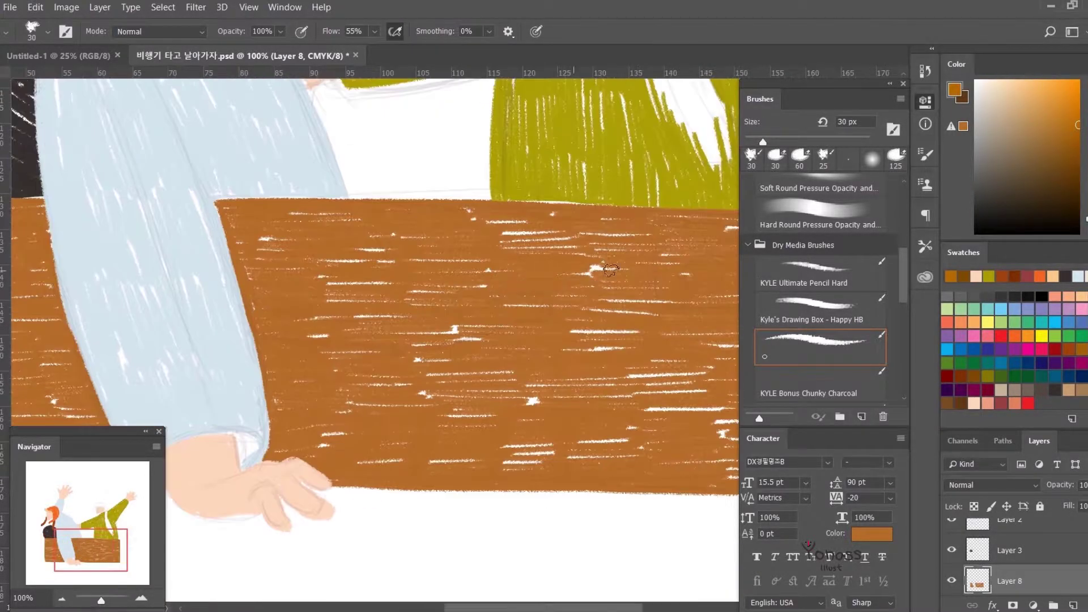
{"action": "scroll", "coordinate": [466, 392], "scroll_direction": "right", "scroll_amount": 5}
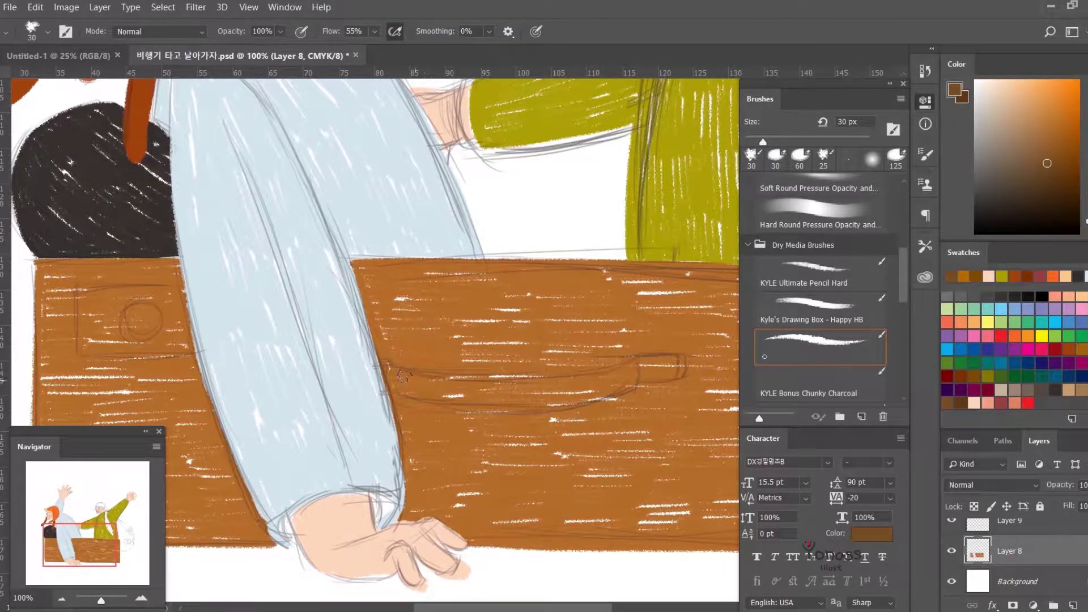
Step: Try a dark stroke on the suitcase, then repaint that plank area orange
{"action": "mouse_move", "coordinate": [404, 375]}
{"action": "left_mouse_down"}
{"action": "mouse_move", "coordinate": [508, 402]}
{"action": "mouse_move", "coordinate": [453, 395]}
{"action": "left_mouse_up"}
{"action": "key", "text": "ctrl+alt+z"}
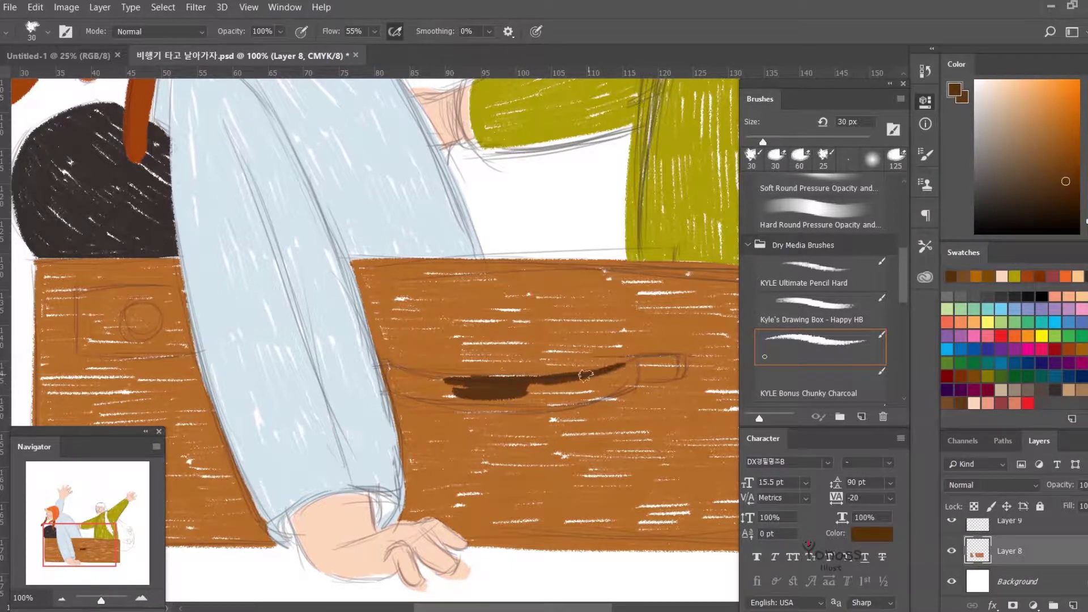
{"action": "left_click_drag", "start_coordinate": [574, 402], "coordinate": [475, 421]}
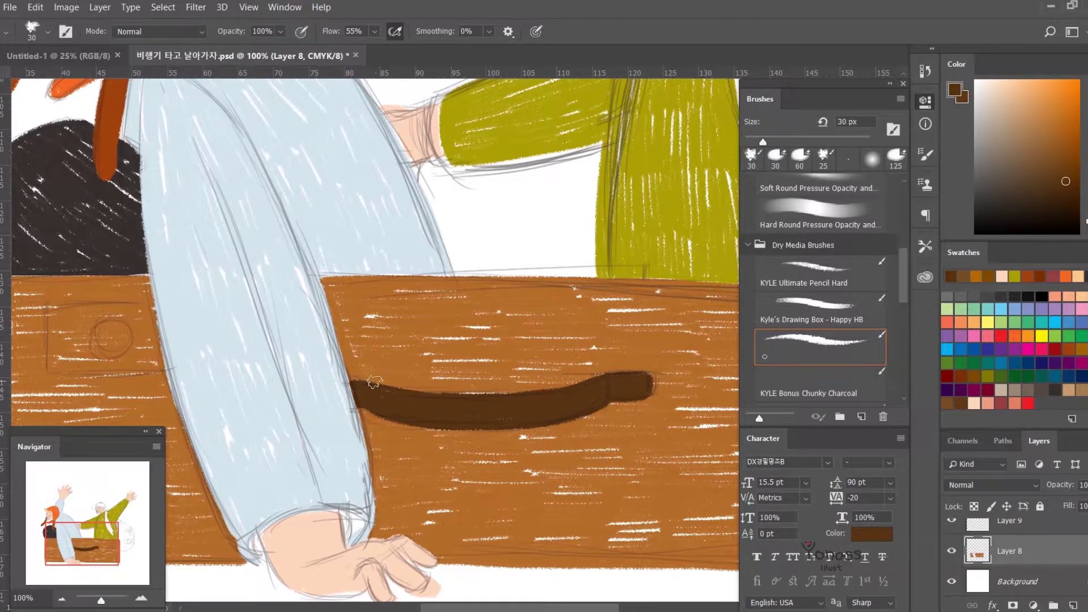
{"action": "left_click_drag", "start_coordinate": [350, 383], "coordinate": [261, 428]}
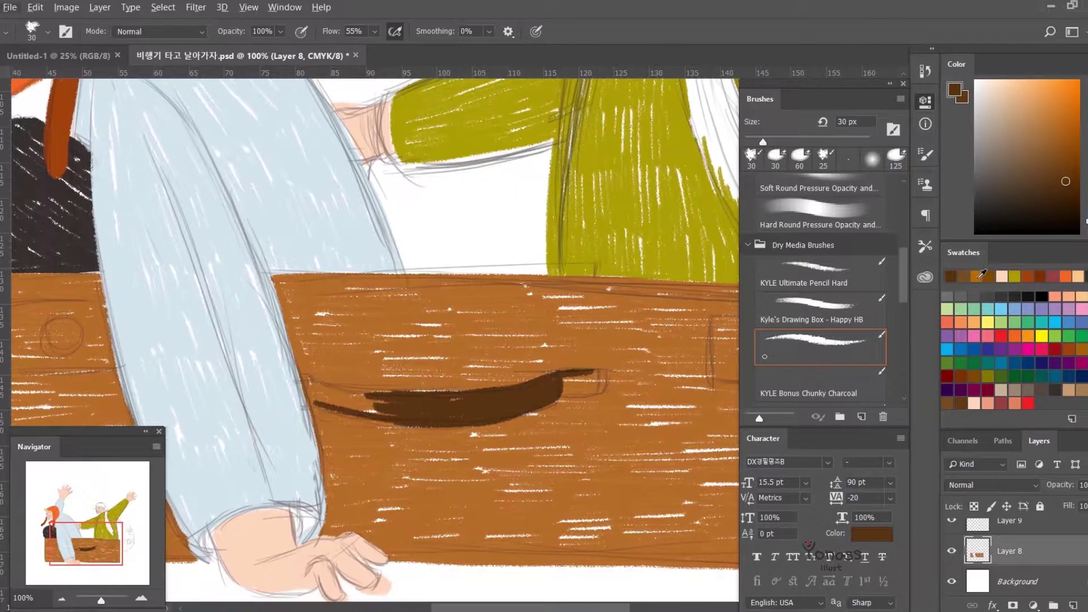
{"action": "left_click", "coordinate": [976, 276]}
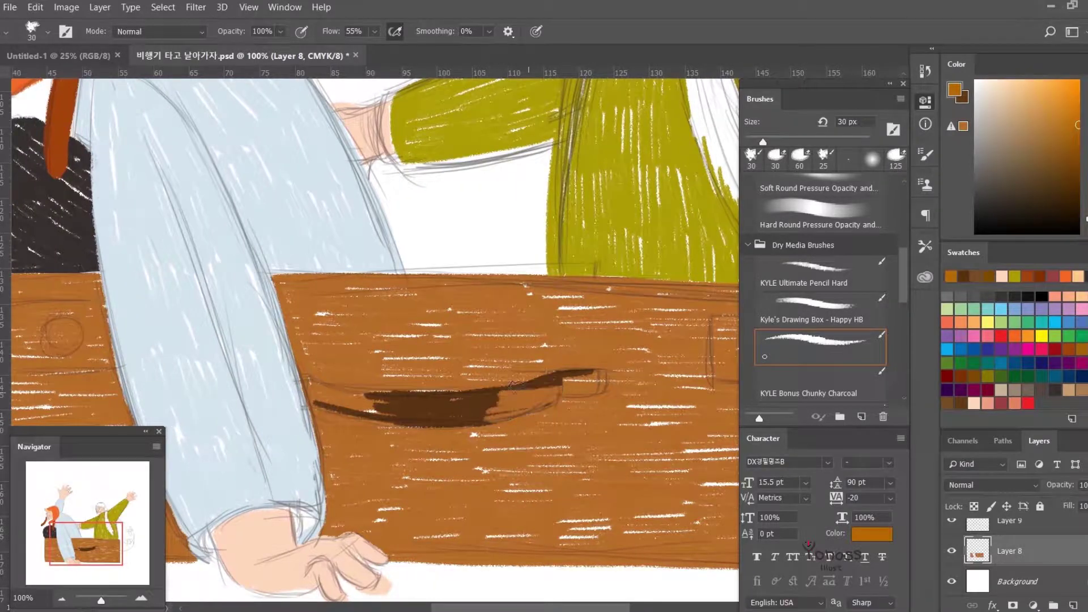
{"action": "left_click_drag", "start_coordinate": [595, 377], "coordinate": [422, 423]}
{"action": "mouse_move", "coordinate": [462, 391]}
{"action": "left_mouse_down"}
{"action": "mouse_move", "coordinate": [372, 414]}
{"action": "mouse_move", "coordinate": [464, 423]}
{"action": "mouse_move", "coordinate": [559, 397]}
{"action": "left_mouse_up"}
Step: On a new layer, brush a dark brown handle across the suitcase front
{"action": "left_click", "coordinate": [1074, 605]}
{"action": "left_click", "coordinate": [964, 276]}
{"action": "left_click_drag", "start_coordinate": [377, 394], "coordinate": [732, 346]}
{"action": "left_click_drag", "start_coordinate": [431, 345], "coordinate": [507, 430]}
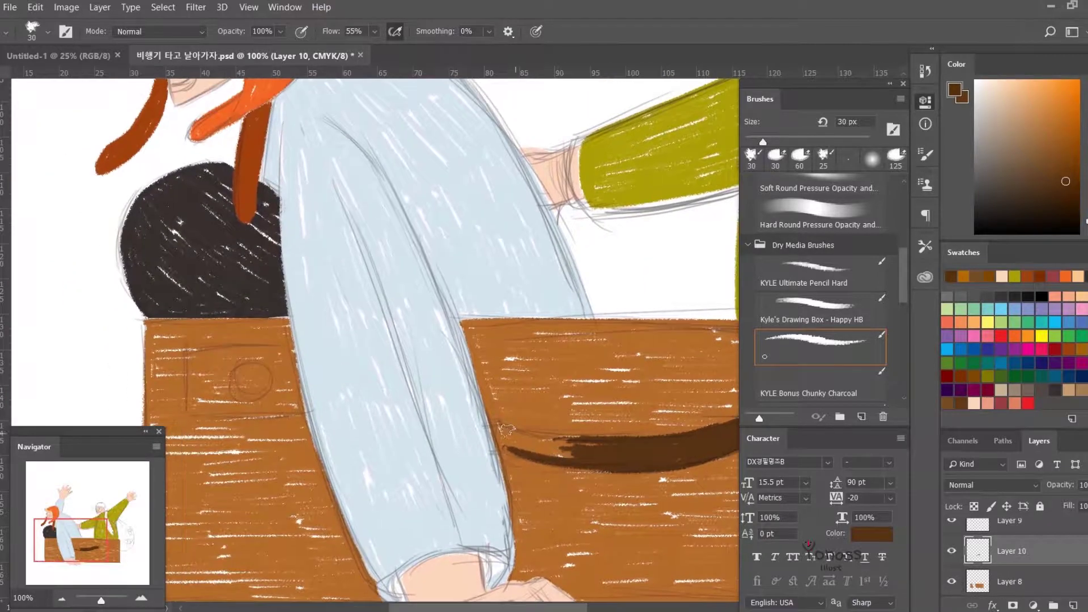
{"action": "mouse_move", "coordinate": [570, 464]}
{"action": "left_mouse_down"}
{"action": "mouse_move", "coordinate": [505, 449]}
{"action": "mouse_move", "coordinate": [418, 451]}
{"action": "left_mouse_up"}
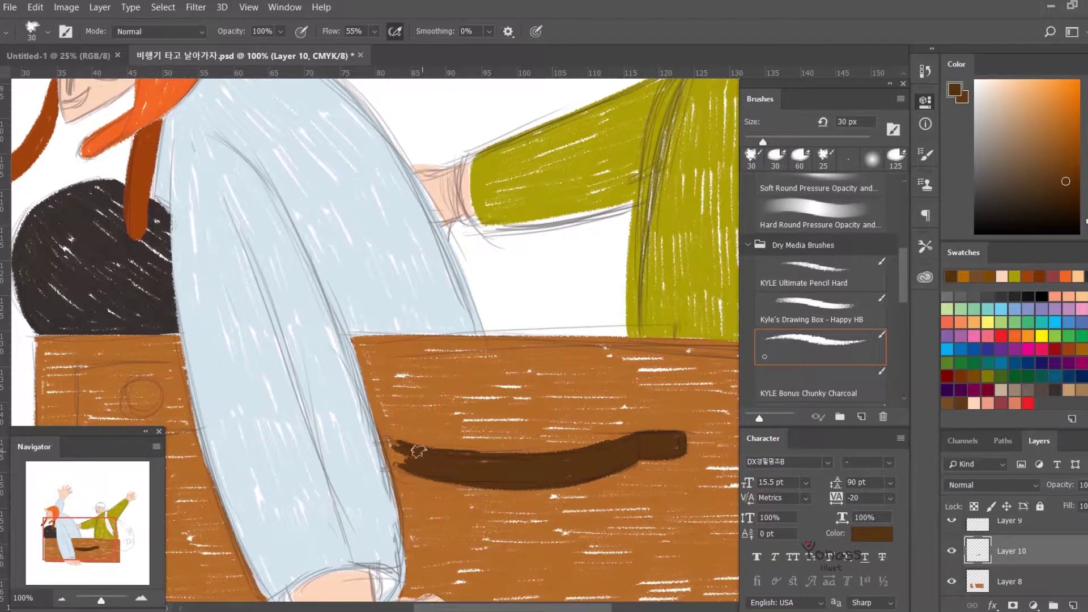
{"action": "mouse_move", "coordinate": [394, 452]}
{"action": "left_mouse_down"}
{"action": "mouse_move", "coordinate": [315, 451]}
{"action": "mouse_move", "coordinate": [219, 374]}
{"action": "left_mouse_up"}
Step: Fill the right latch plate on the suitcase with yellow
{"action": "left_click_drag", "start_coordinate": [397, 397], "coordinate": [368, 454]}
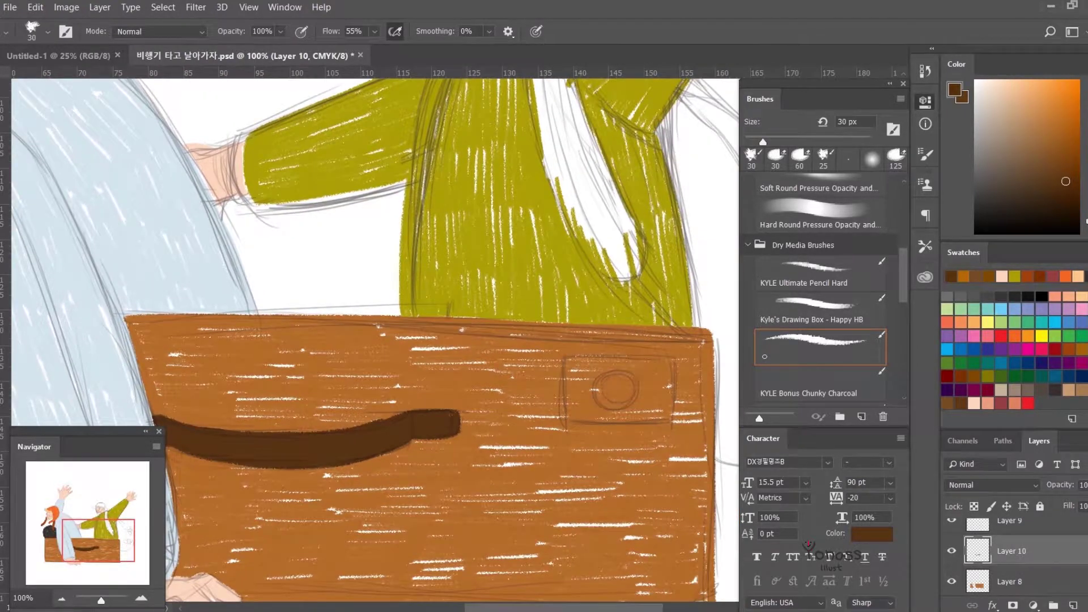
{"action": "left_click_drag", "start_coordinate": [566, 328], "coordinate": [570, 360]}
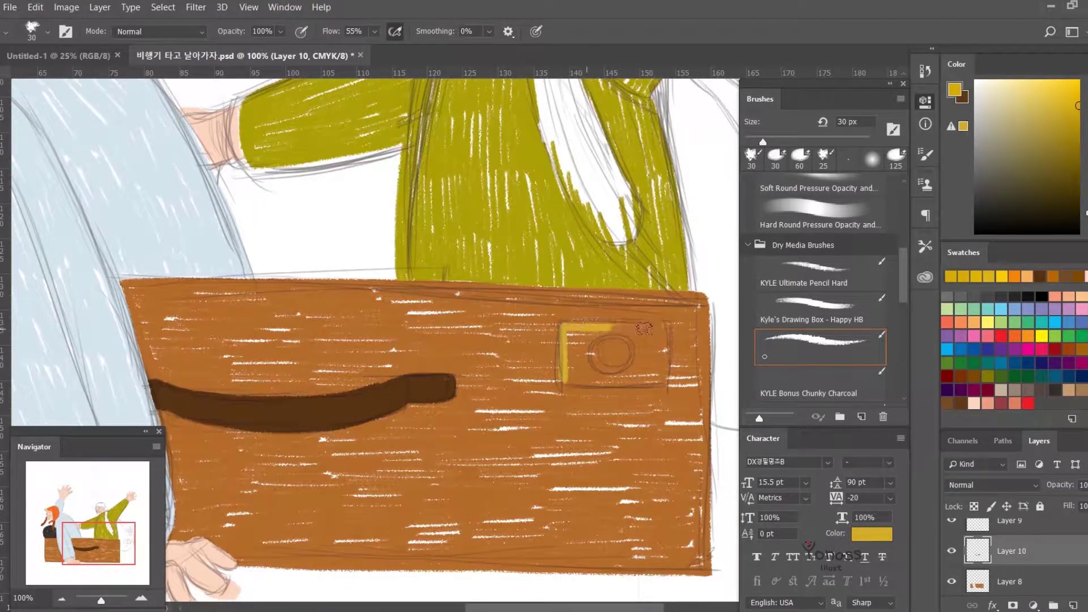
{"action": "left_click_drag", "start_coordinate": [644, 327], "coordinate": [665, 326]}
{"action": "mouse_move", "coordinate": [661, 373]}
{"action": "left_mouse_down"}
{"action": "mouse_move", "coordinate": [570, 340]}
{"action": "mouse_move", "coordinate": [663, 386]}
{"action": "left_mouse_up"}
{"action": "left_click_drag", "start_coordinate": [657, 340], "coordinate": [610, 373]}
Step: Fill the left latch plate solid yellow and scroll to check both latches
{"action": "scroll", "coordinate": [247, 310], "scroll_direction": "left", "scroll_amount": 5}
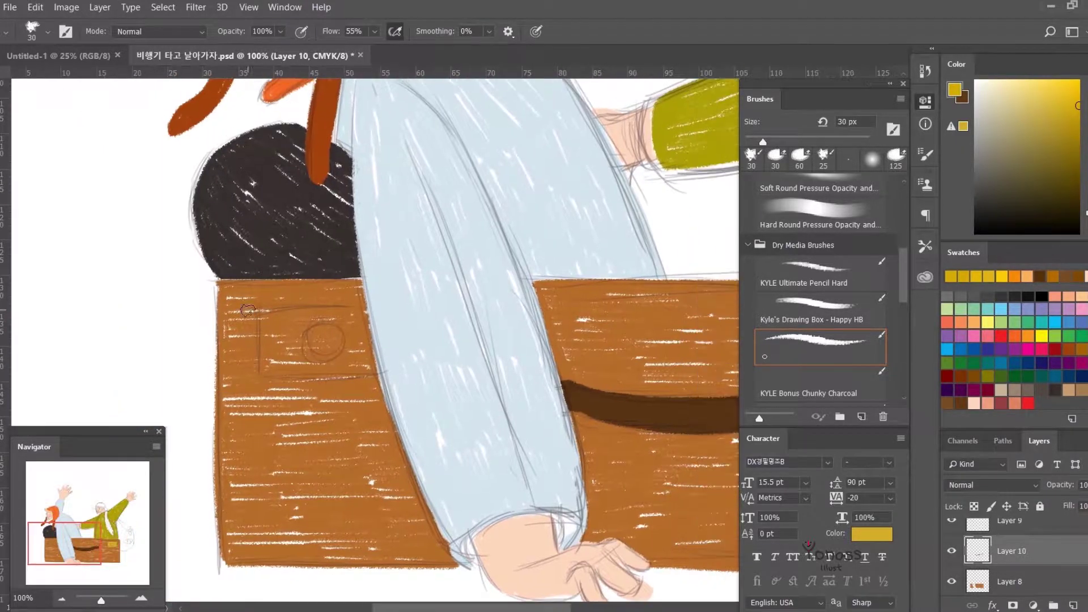
{"action": "left_click_drag", "start_coordinate": [294, 313], "coordinate": [340, 352]}
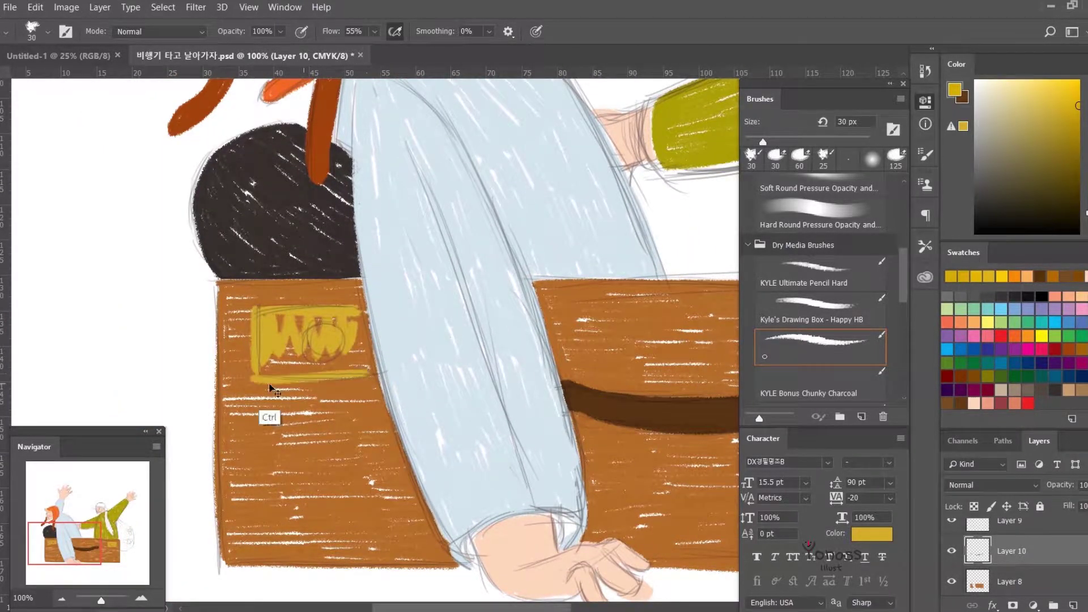
{"action": "scroll", "coordinate": [326, 340], "scroll_direction": "down", "scroll_amount": 2}
{"action": "mouse_move", "coordinate": [352, 351]}
{"action": "left_mouse_down"}
{"action": "mouse_move", "coordinate": [317, 318]}
{"action": "mouse_move", "coordinate": [260, 355]}
{"action": "left_mouse_up"}
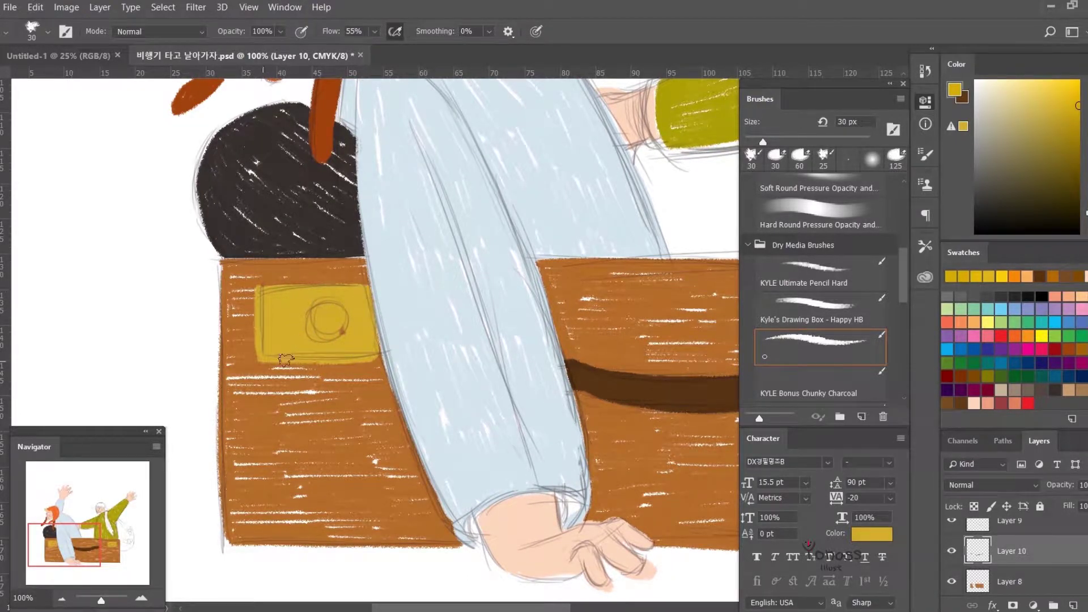
{"action": "scroll", "coordinate": [328, 289], "scroll_direction": "down", "scroll_amount": 3}
{"action": "scroll", "coordinate": [397, 227], "scroll_direction": "down", "scroll_amount": 2}
{"action": "scroll", "coordinate": [542, 175], "scroll_direction": "up", "scroll_amount": 4}
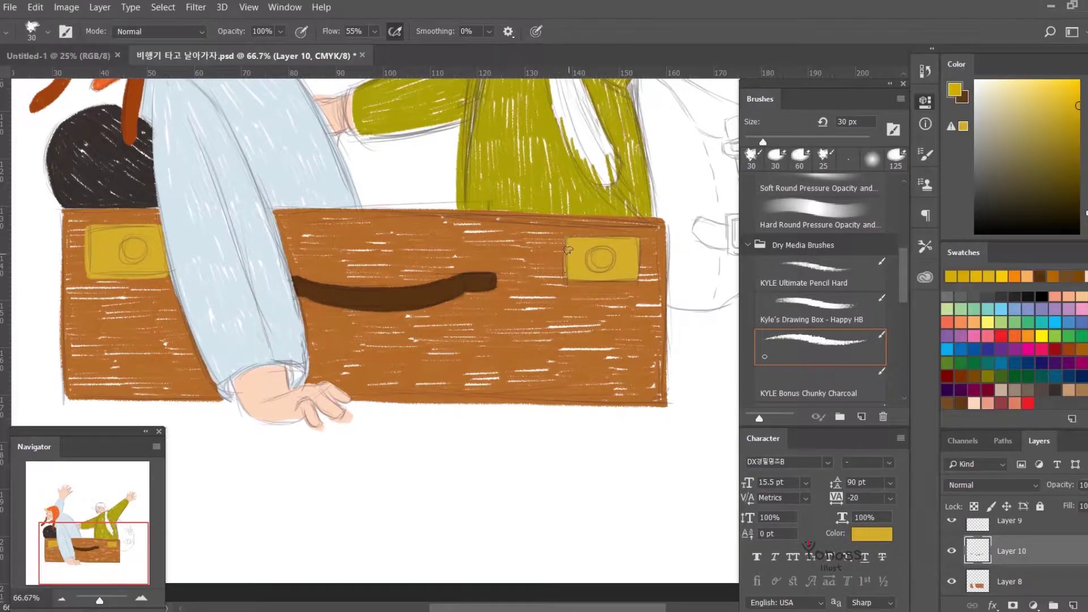
{"action": "scroll", "coordinate": [584, 249], "scroll_direction": "down", "scroll_amount": 2}
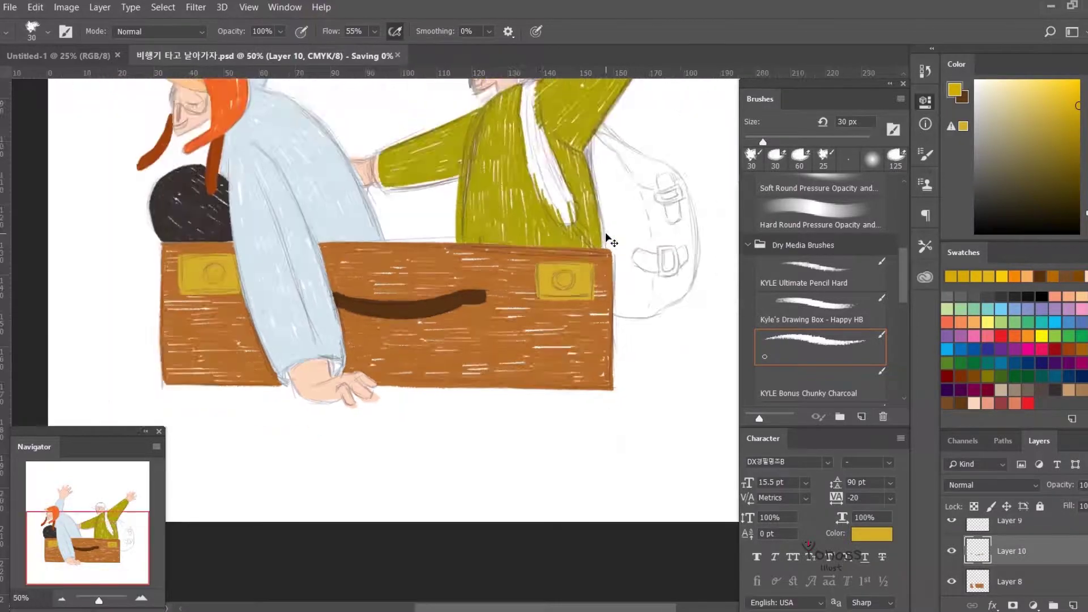
{"action": "scroll", "coordinate": [448, 284], "scroll_direction": "up", "scroll_amount": 4}
Step: On Layer 11, scribble the bag pink, including its curved bottom edge
{"action": "left_click", "coordinate": [447, 431], "text": "ctrl"}
{"action": "left_click_drag", "start_coordinate": [448, 431], "coordinate": [421, 437]}
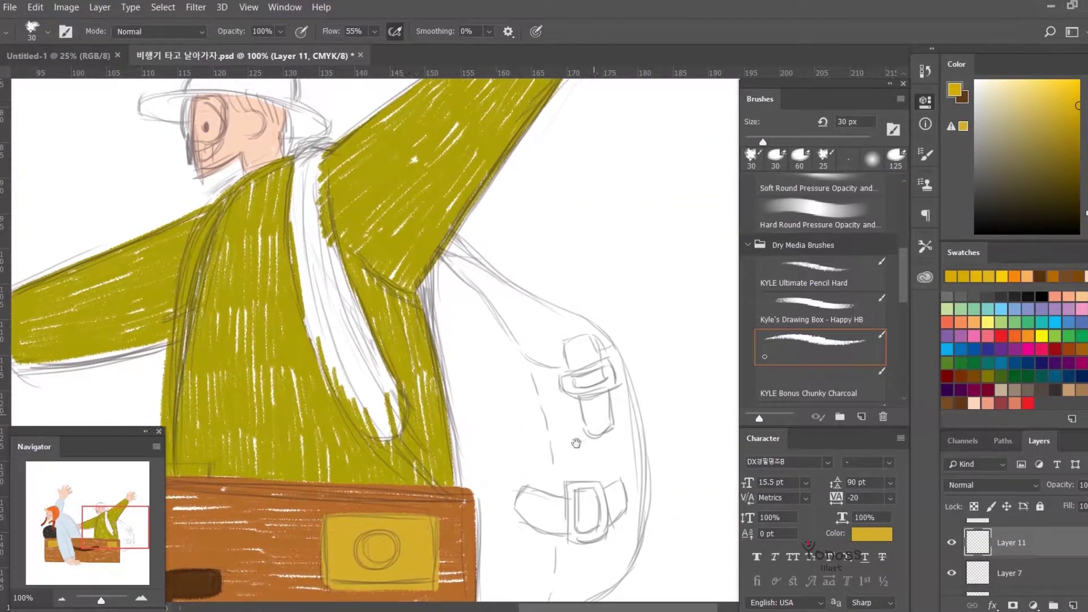
{"action": "mouse_move", "coordinate": [555, 346]}
{"action": "left_mouse_down"}
{"action": "mouse_move", "coordinate": [506, 429]}
{"action": "mouse_move", "coordinate": [525, 473]}
{"action": "left_mouse_up"}
{"action": "mouse_move", "coordinate": [481, 428]}
{"action": "left_mouse_down"}
{"action": "mouse_move", "coordinate": [466, 357]}
{"action": "mouse_move", "coordinate": [510, 493]}
{"action": "left_mouse_up"}
{"action": "key", "text": "alt+bracketleft"}
{"action": "mouse_move", "coordinate": [499, 368]}
{"action": "left_mouse_down"}
{"action": "mouse_move", "coordinate": [624, 493]}
{"action": "mouse_move", "coordinate": [610, 339]}
{"action": "left_mouse_up"}
{"action": "left_click_drag", "start_coordinate": [584, 323], "coordinate": [620, 431]}
{"action": "mouse_move", "coordinate": [621, 297]}
{"action": "left_mouse_down"}
{"action": "mouse_move", "coordinate": [615, 425]}
{"action": "mouse_move", "coordinate": [641, 428]}
{"action": "left_mouse_up"}
{"action": "left_click_drag", "start_coordinate": [481, 541], "coordinate": [601, 504]}
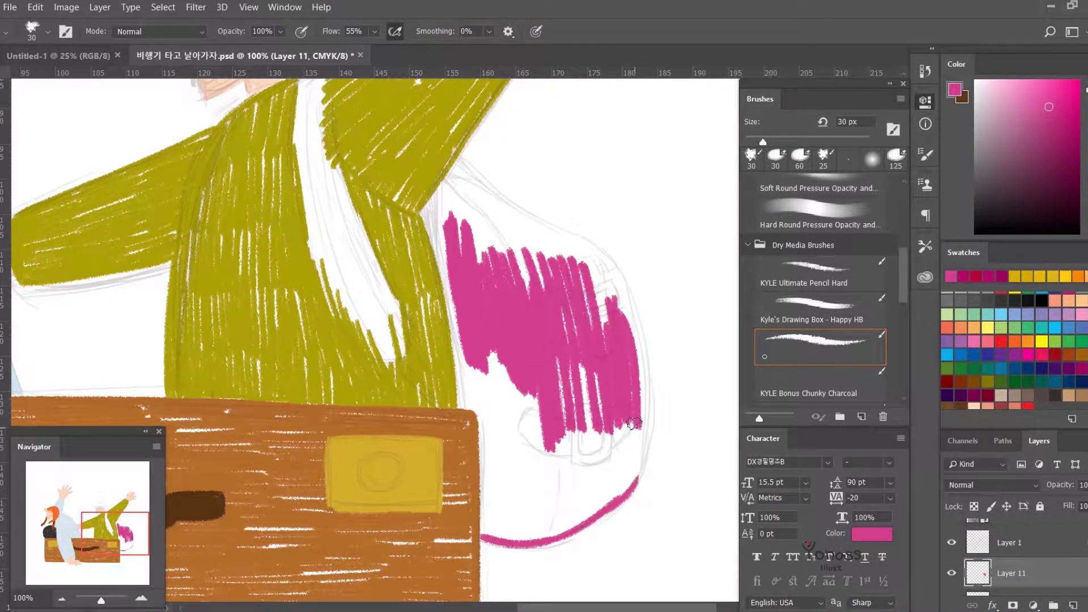
{"action": "left_click_drag", "start_coordinate": [605, 435], "coordinate": [573, 510]}
{"action": "left_click_drag", "start_coordinate": [544, 414], "coordinate": [585, 501]}
{"action": "mouse_move", "coordinate": [499, 389]}
{"action": "left_mouse_down"}
{"action": "mouse_move", "coordinate": [533, 533]}
{"action": "mouse_move", "coordinate": [493, 456]}
{"action": "mouse_move", "coordinate": [510, 397]}
{"action": "mouse_move", "coordinate": [507, 526]}
{"action": "mouse_move", "coordinate": [519, 573]}
{"action": "left_mouse_up"}
Step: Cover the white gaps along the bag's left edge and upper right in pink
{"action": "left_click_drag", "start_coordinate": [453, 289], "coordinate": [478, 429]}
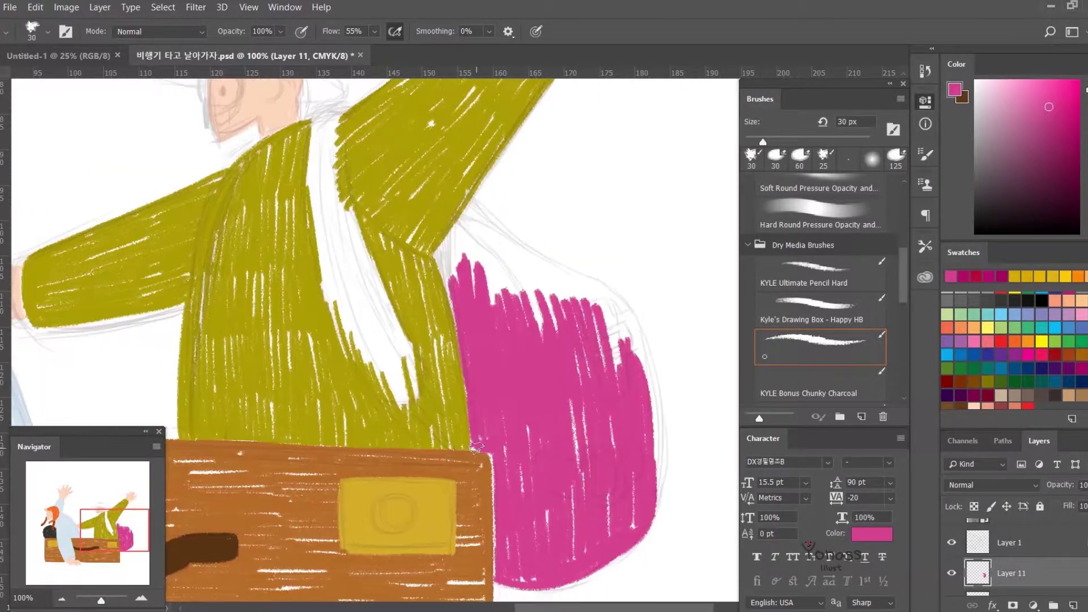
{"action": "left_click_drag", "start_coordinate": [397, 227], "coordinate": [431, 311]}
{"action": "left_click_drag", "start_coordinate": [471, 345], "coordinate": [488, 414]}
{"action": "mouse_move", "coordinate": [482, 306]}
{"action": "left_mouse_down"}
{"action": "mouse_move", "coordinate": [437, 261]}
{"action": "mouse_move", "coordinate": [609, 437]}
{"action": "mouse_move", "coordinate": [576, 287]}
{"action": "left_mouse_up"}
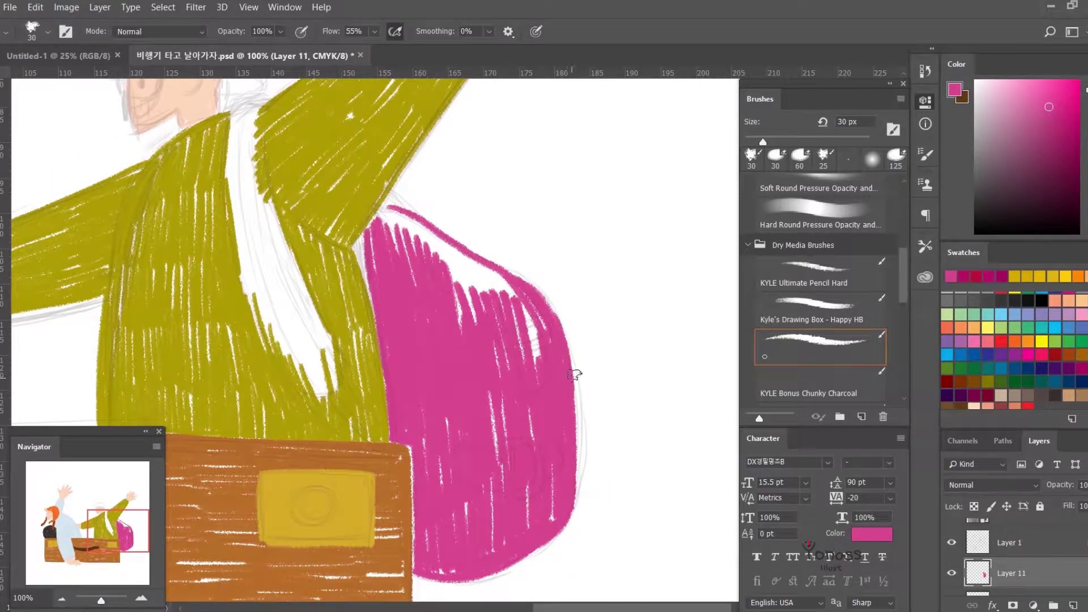
{"action": "mouse_move", "coordinate": [572, 413]}
{"action": "left_mouse_down"}
{"action": "mouse_move", "coordinate": [493, 300]}
{"action": "mouse_move", "coordinate": [375, 217]}
{"action": "left_mouse_up"}
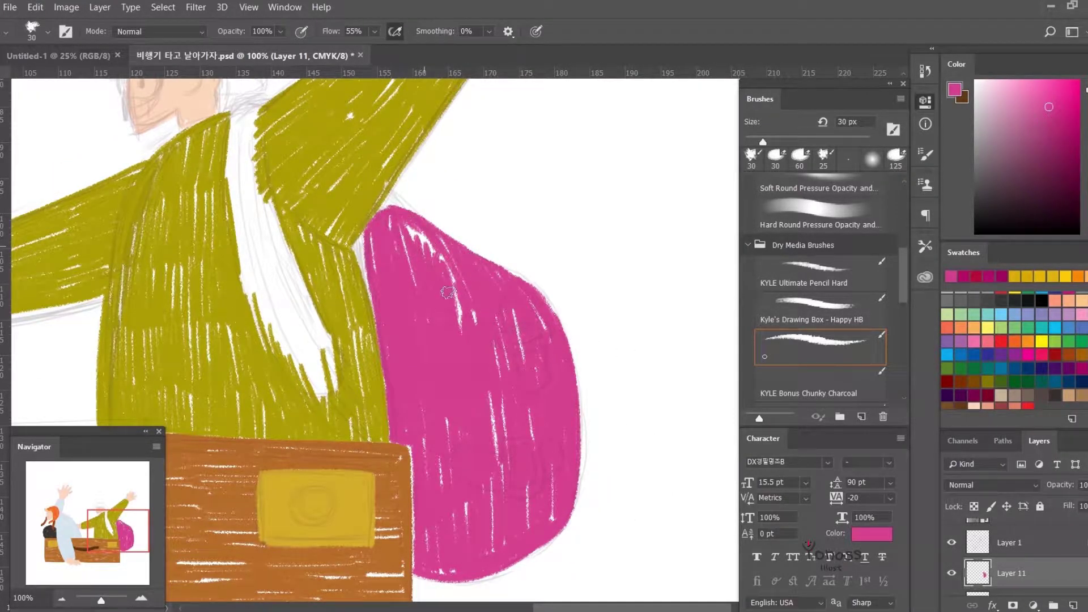
Step: Paint a pink shoulder strap from the neck down the chest
{"action": "left_click_drag", "start_coordinate": [499, 448], "coordinate": [557, 519]}
{"action": "mouse_move", "coordinate": [300, 170]}
{"action": "left_mouse_down"}
{"action": "mouse_move", "coordinate": [280, 244]}
{"action": "mouse_move", "coordinate": [295, 294]}
{"action": "left_mouse_up"}
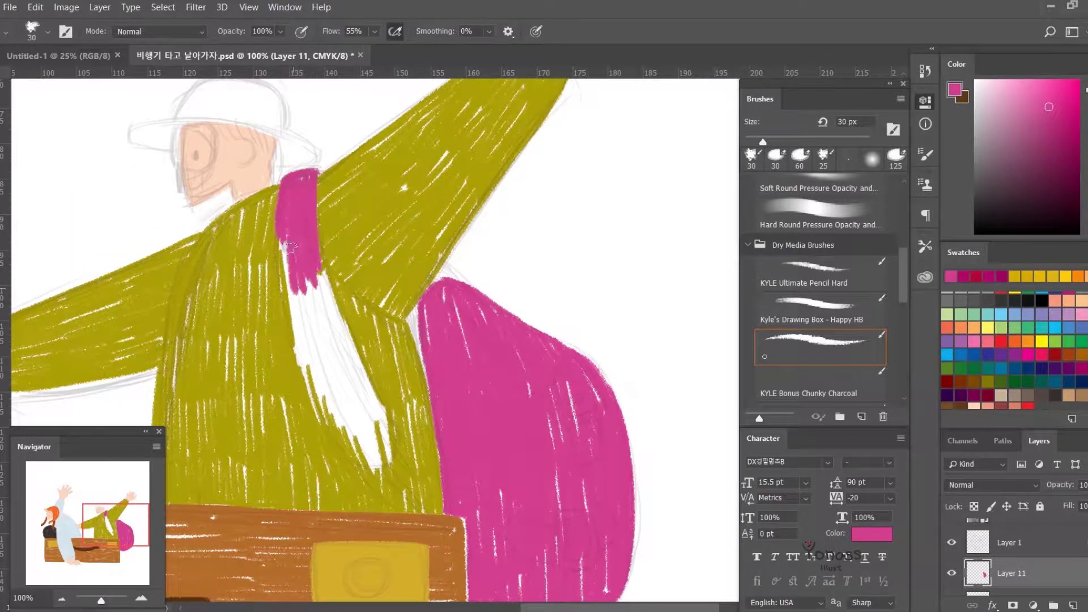
{"action": "left_click_drag", "start_coordinate": [291, 223], "coordinate": [318, 340]}
{"action": "left_click_drag", "start_coordinate": [329, 264], "coordinate": [343, 346]}
{"action": "left_click_drag", "start_coordinate": [284, 273], "coordinate": [262, 208]}
{"action": "mouse_move", "coordinate": [322, 378]}
{"action": "left_mouse_down"}
{"action": "mouse_move", "coordinate": [301, 233]}
{"action": "mouse_move", "coordinate": [351, 340]}
{"action": "left_mouse_up"}
{"action": "mouse_move", "coordinate": [323, 358]}
{"action": "left_mouse_down"}
{"action": "mouse_move", "coordinate": [302, 332]}
{"action": "mouse_move", "coordinate": [363, 372]}
{"action": "mouse_move", "coordinate": [317, 283]}
{"action": "left_mouse_up"}
{"action": "left_click_drag", "start_coordinate": [318, 283], "coordinate": [352, 331]}
{"action": "left_click_drag", "start_coordinate": [323, 368], "coordinate": [359, 439]}
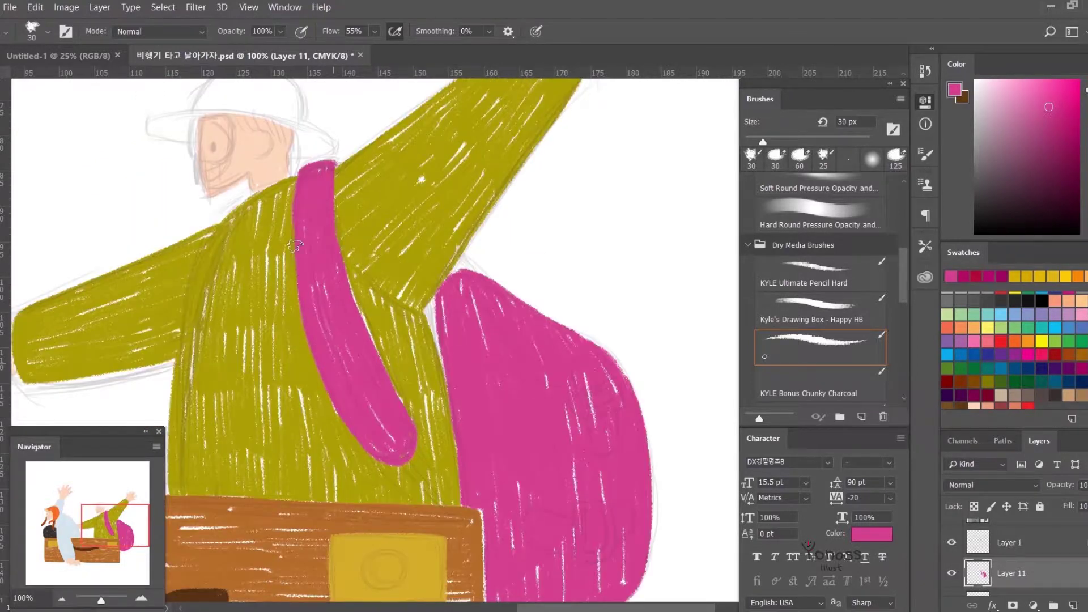
Step: Paint the second pink strap along the arm's edge
{"action": "left_click_drag", "start_coordinate": [338, 255], "coordinate": [500, 292]}
{"action": "left_click_drag", "start_coordinate": [382, 258], "coordinate": [347, 358]}
{"action": "mouse_move", "coordinate": [336, 397]}
{"action": "left_mouse_down"}
{"action": "mouse_move", "coordinate": [348, 427]}
{"action": "mouse_move", "coordinate": [386, 311]}
{"action": "left_mouse_up"}
{"action": "left_click_drag", "start_coordinate": [369, 393], "coordinate": [435, 337]}
{"action": "left_click_drag", "start_coordinate": [499, 552], "coordinate": [492, 570]}
{"action": "left_click_drag", "start_coordinate": [416, 397], "coordinate": [407, 429]}
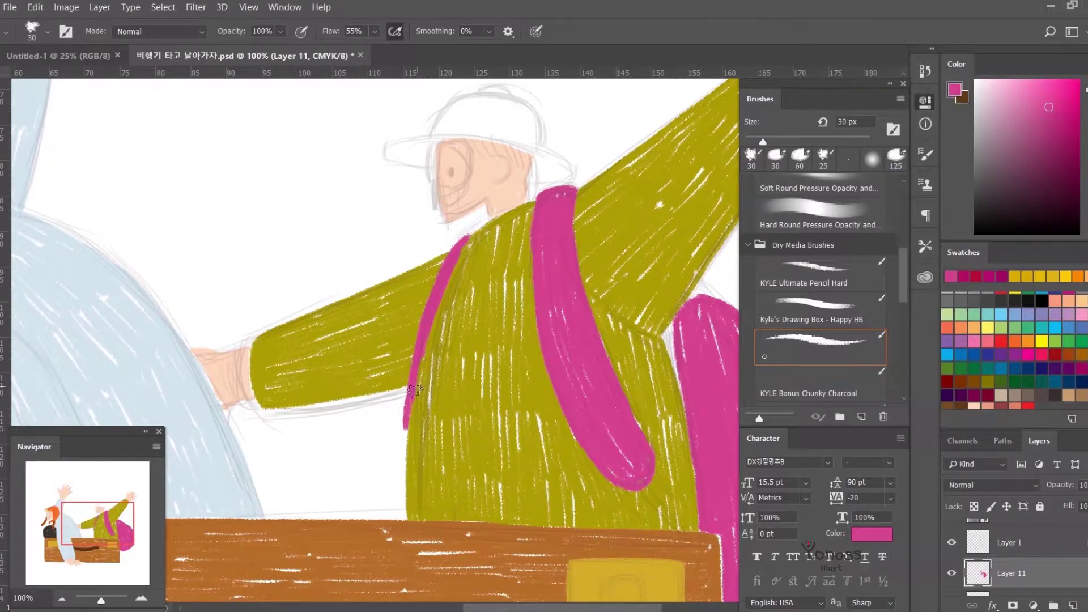
Step: Add a dark magenta strap end by the suitcase
{"action": "left_click_drag", "start_coordinate": [468, 239], "coordinate": [424, 253]}
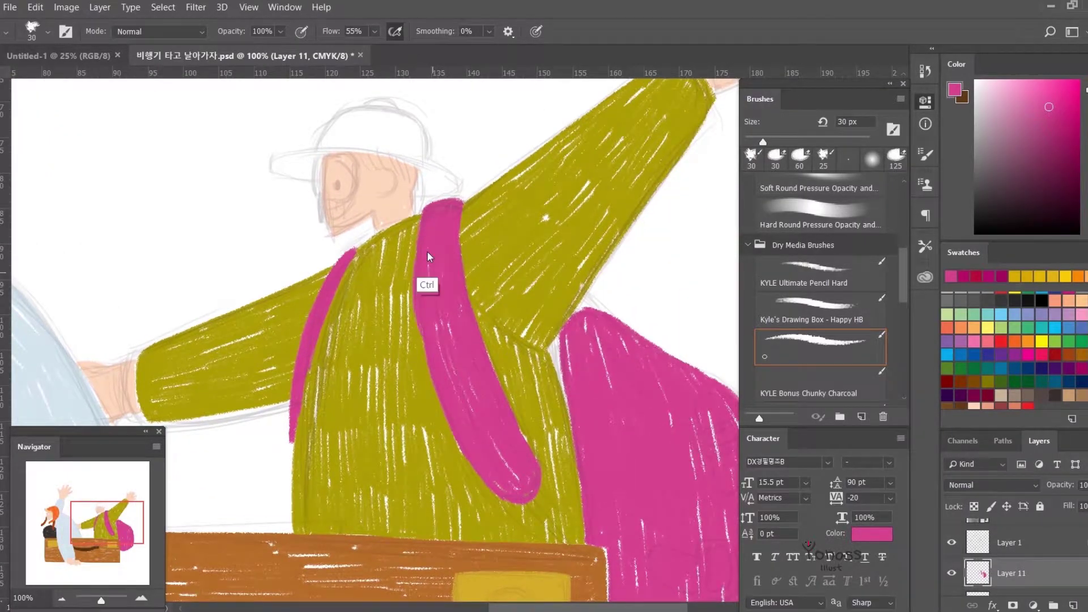
{"action": "key", "text": "ctrl+0"}
{"action": "scroll", "coordinate": [408, 257], "scroll_direction": "up", "scroll_amount": 5}
{"action": "left_click_drag", "start_coordinate": [686, 234], "coordinate": [445, 433]}
{"action": "left_click_drag", "start_coordinate": [474, 306], "coordinate": [506, 342]}
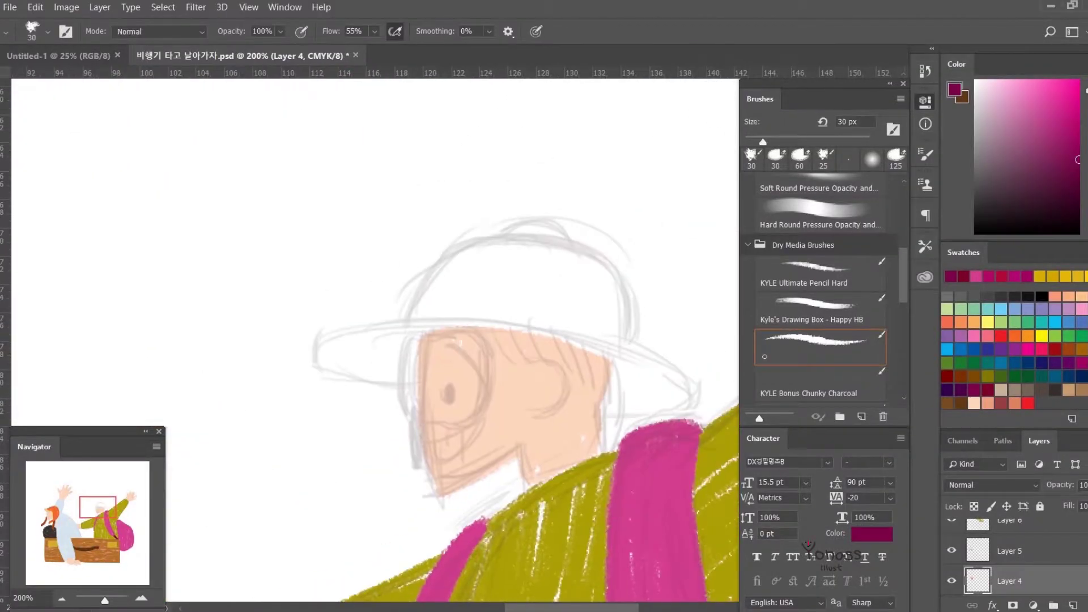
Step: Pick blue and paint the wide hat brim over the man in green's head
{"action": "left_click", "coordinate": [1015, 356]}
{"action": "left_click_drag", "start_coordinate": [363, 340], "coordinate": [369, 391]}
{"action": "key", "text": "ctrl+z"}
{"action": "mouse_move", "coordinate": [395, 329]}
{"action": "left_mouse_down"}
{"action": "mouse_move", "coordinate": [285, 294]}
{"action": "mouse_move", "coordinate": [530, 375]}
{"action": "left_mouse_up"}
{"action": "mouse_move", "coordinate": [309, 358]}
{"action": "left_mouse_down"}
{"action": "mouse_move", "coordinate": [248, 311]}
{"action": "mouse_move", "coordinate": [299, 272]}
{"action": "mouse_move", "coordinate": [521, 292]}
{"action": "left_mouse_up"}
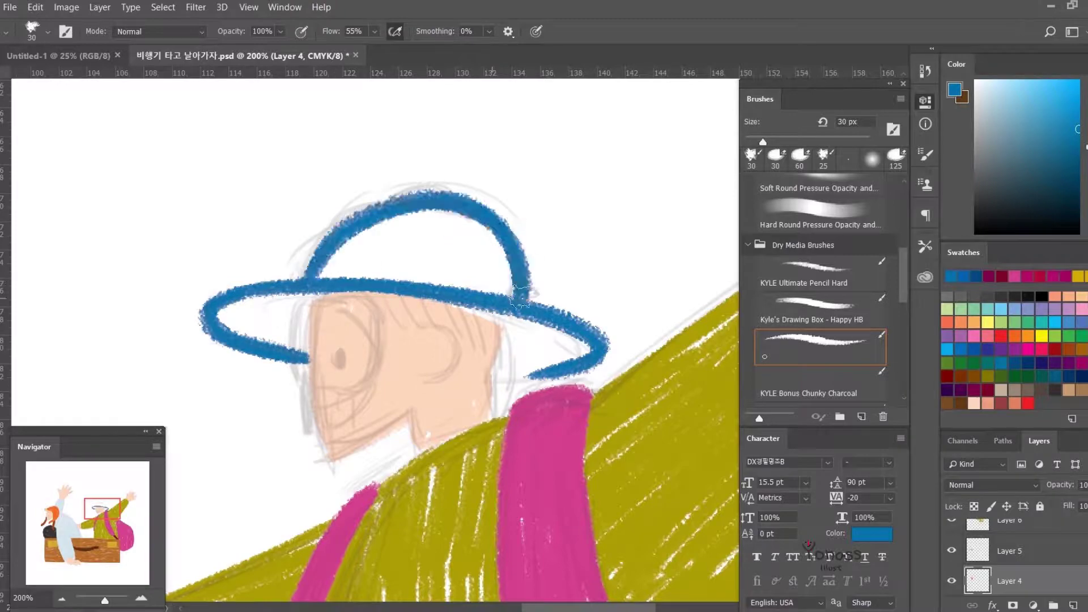
Step: Redraw the hat's domed crown, fill it solid blue, and begin the red nose
{"action": "key", "text": "ctrl+z"}
{"action": "left_click_drag", "start_coordinate": [286, 313], "coordinate": [506, 310]}
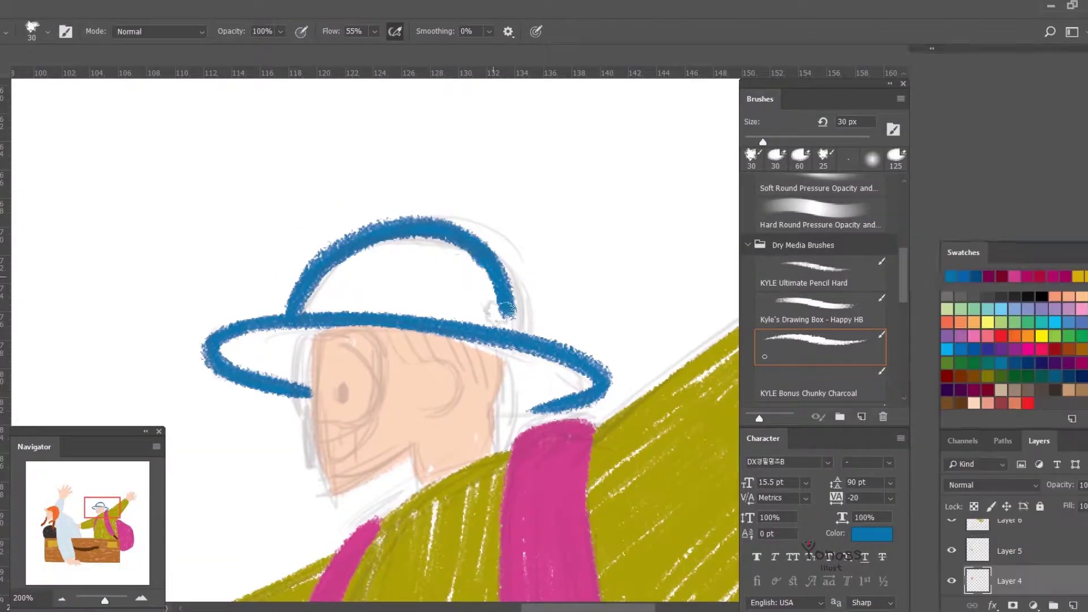
{"action": "left_click_drag", "start_coordinate": [300, 306], "coordinate": [476, 250]}
{"action": "left_click_drag", "start_coordinate": [351, 309], "coordinate": [493, 317]}
{"action": "left_click_drag", "start_coordinate": [376, 165], "coordinate": [607, 219]}
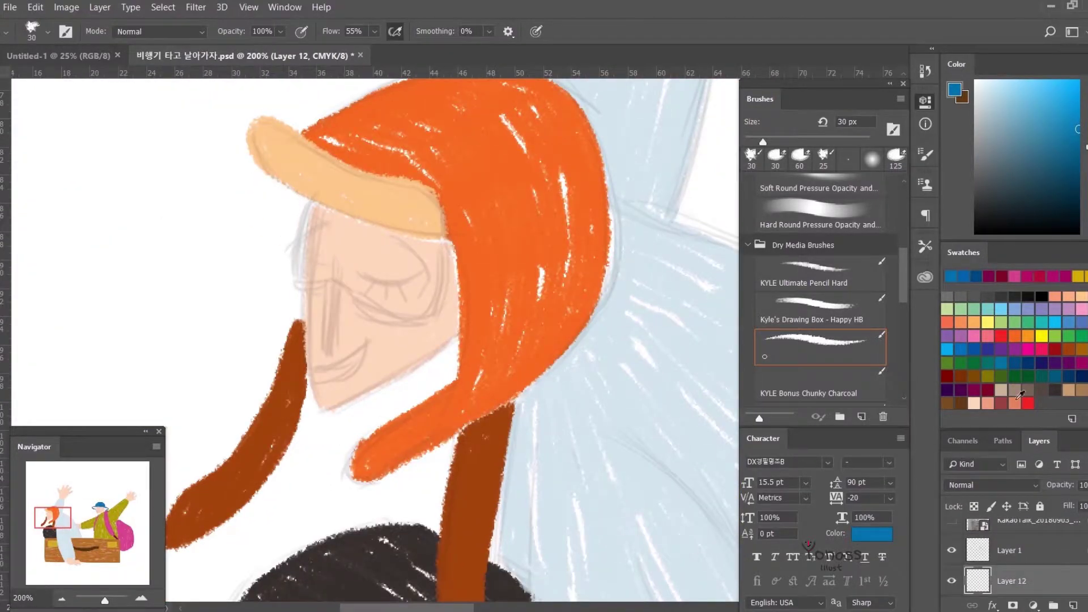
{"action": "mouse_move", "coordinate": [326, 278]}
{"action": "left_mouse_down"}
{"action": "mouse_move", "coordinate": [334, 349]}
{"action": "mouse_move", "coordinate": [326, 346]}
{"action": "left_mouse_up"}
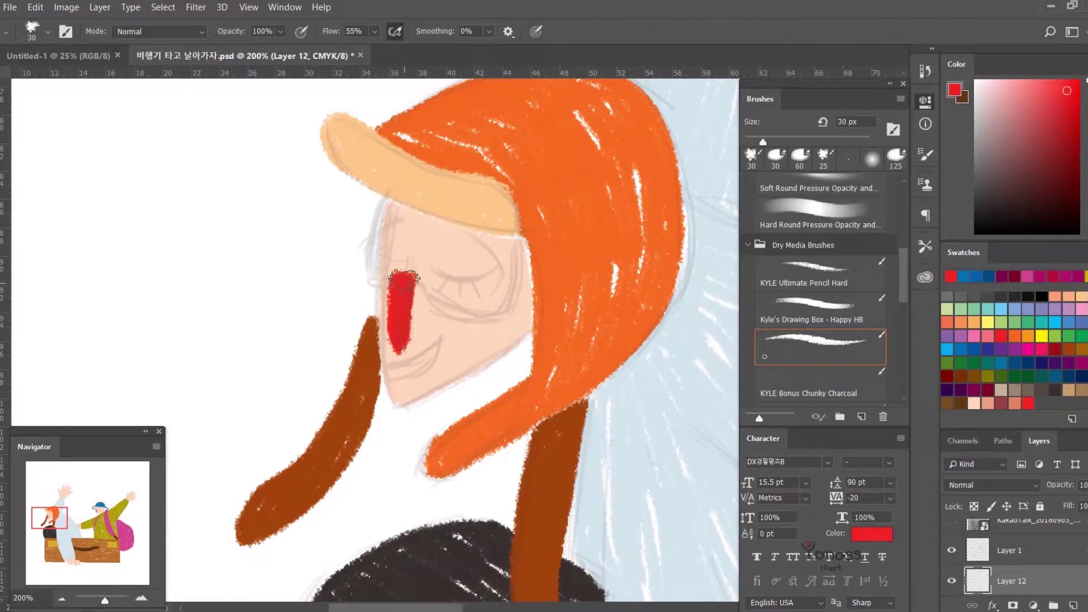
Step: On a new layer, paint dark goggle frames across the orange-haired traveler's face
{"action": "key", "text": "ctrl+shift+alt+n"}
{"action": "left_click", "coordinate": [1049, 355]}
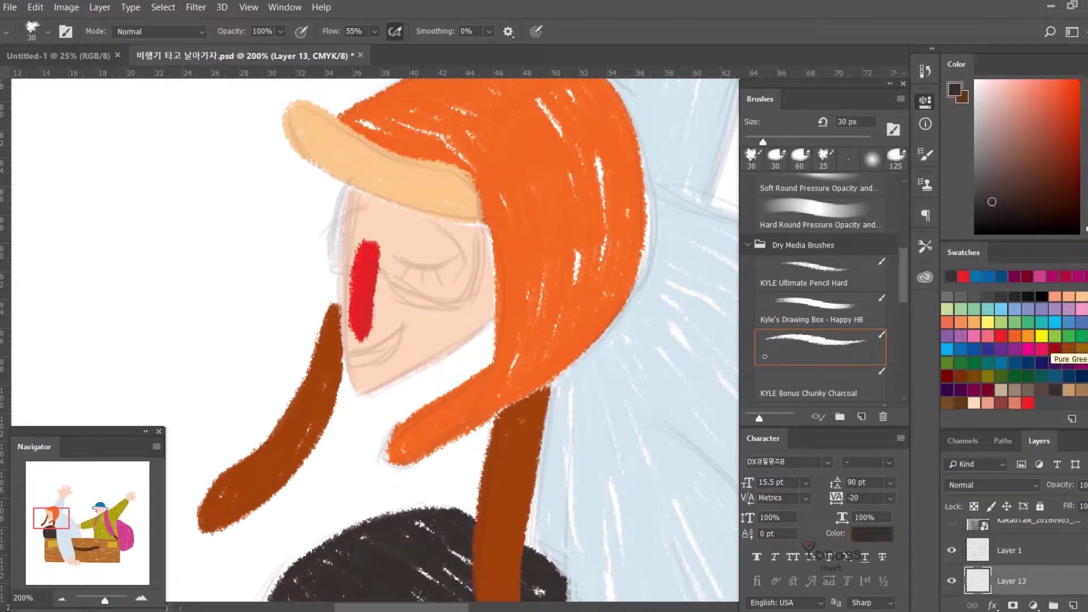
{"action": "left_click_drag", "start_coordinate": [334, 327], "coordinate": [314, 357]}
{"action": "key", "text": "bracketleft"}
{"action": "left_click_drag", "start_coordinate": [462, 264], "coordinate": [440, 343]}
{"action": "left_click_drag", "start_coordinate": [332, 301], "coordinate": [448, 340]}
{"action": "key", "text": "ctrl+z"}
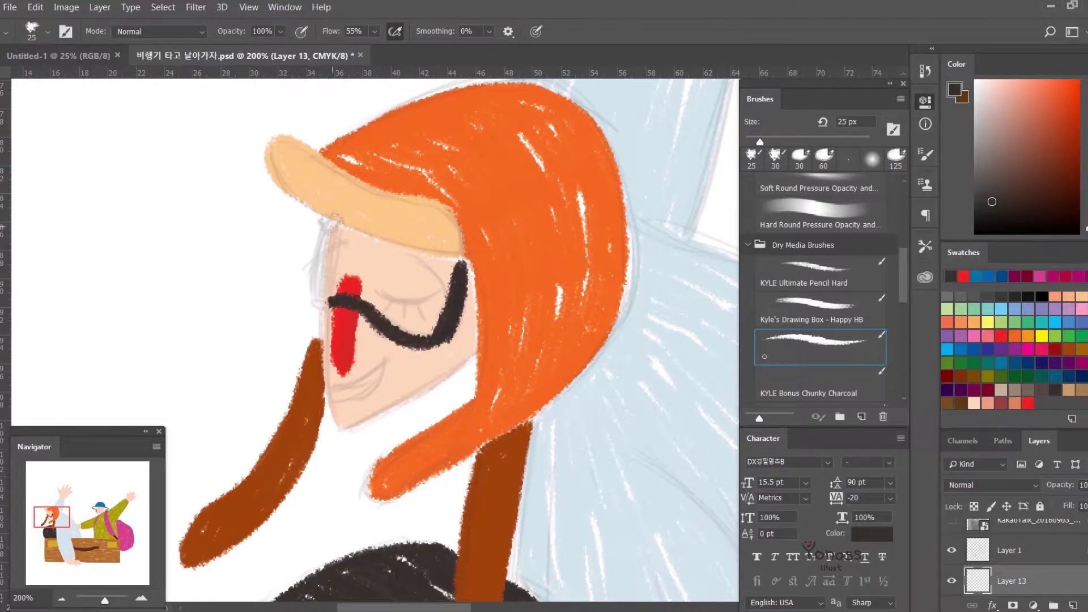
{"action": "left_click_drag", "start_coordinate": [329, 218], "coordinate": [317, 298]}
{"action": "left_click_drag", "start_coordinate": [461, 264], "coordinate": [422, 338]}
{"action": "left_click_drag", "start_coordinate": [510, 284], "coordinate": [485, 323]}
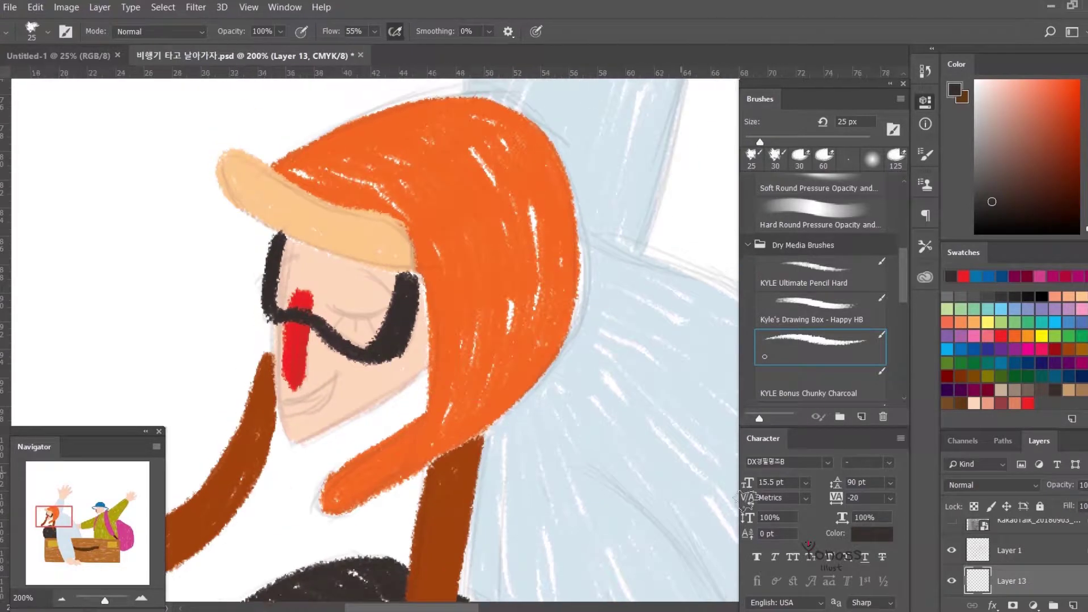
Step: Paint semi-transparent light blue lenses on both travelers' goggles and extend the red nose
{"action": "key", "text": "ctrl+shift+alt+n"}
{"action": "left_click", "coordinate": [1001, 308]}
{"action": "left_click_drag", "start_coordinate": [317, 275], "coordinate": [340, 324]}
{"action": "mouse_move", "coordinate": [323, 284]}
{"action": "left_mouse_down"}
{"action": "mouse_move", "coordinate": [411, 317]}
{"action": "mouse_move", "coordinate": [397, 335]}
{"action": "mouse_move", "coordinate": [423, 303]}
{"action": "left_mouse_up"}
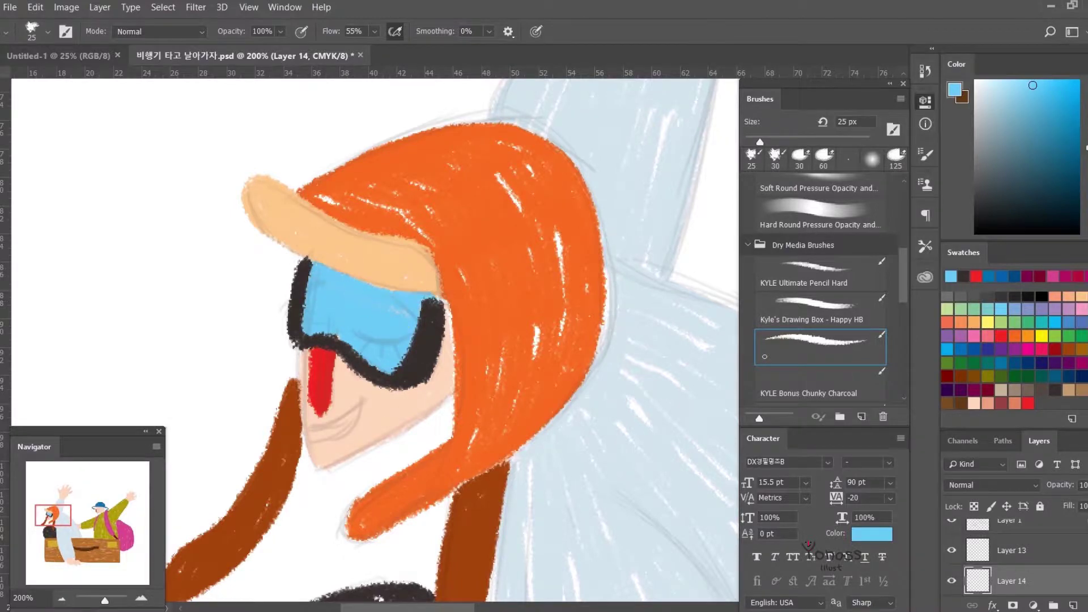
{"action": "left_click_drag", "start_coordinate": [1084, 485], "coordinate": [1076, 505]}
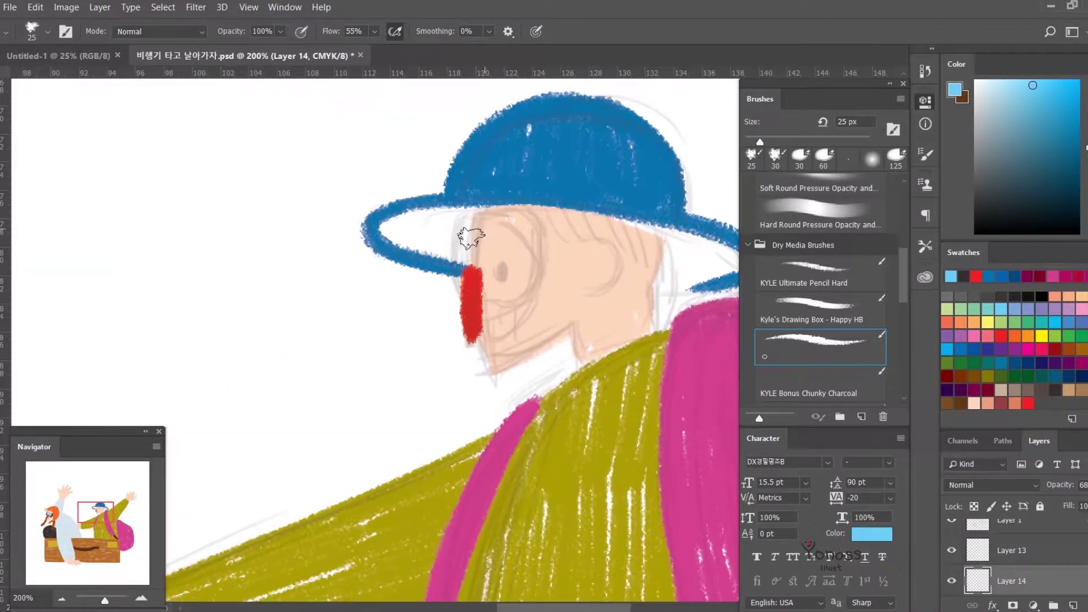
{"action": "mouse_move", "coordinate": [468, 236]}
{"action": "left_mouse_down"}
{"action": "mouse_move", "coordinate": [511, 316]}
{"action": "mouse_move", "coordinate": [487, 283]}
{"action": "mouse_move", "coordinate": [496, 260]}
{"action": "left_mouse_up"}
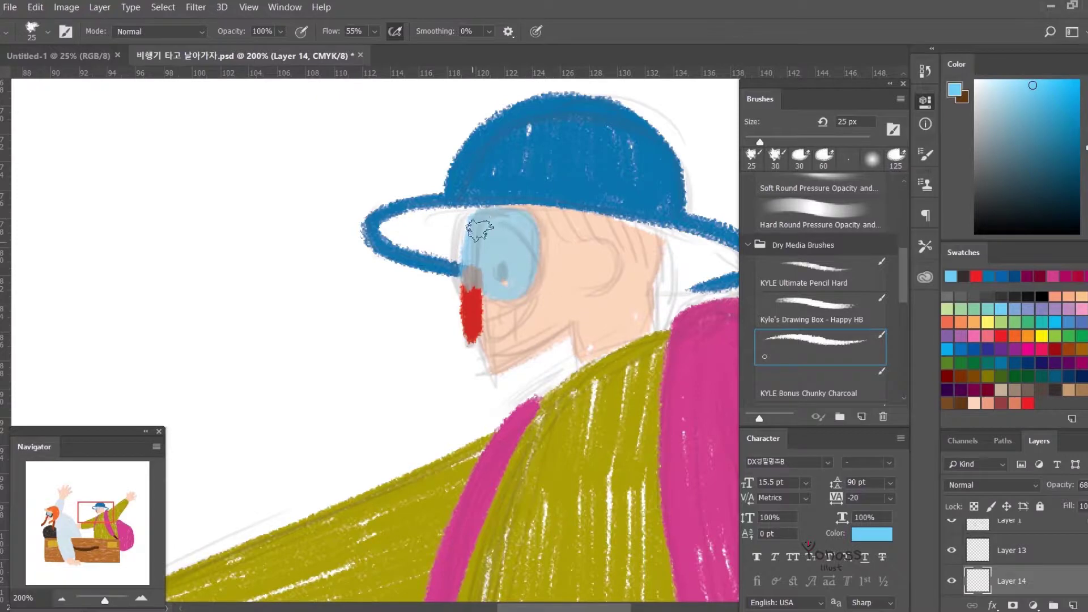
{"action": "left_click_drag", "start_coordinate": [469, 292], "coordinate": [471, 267]}
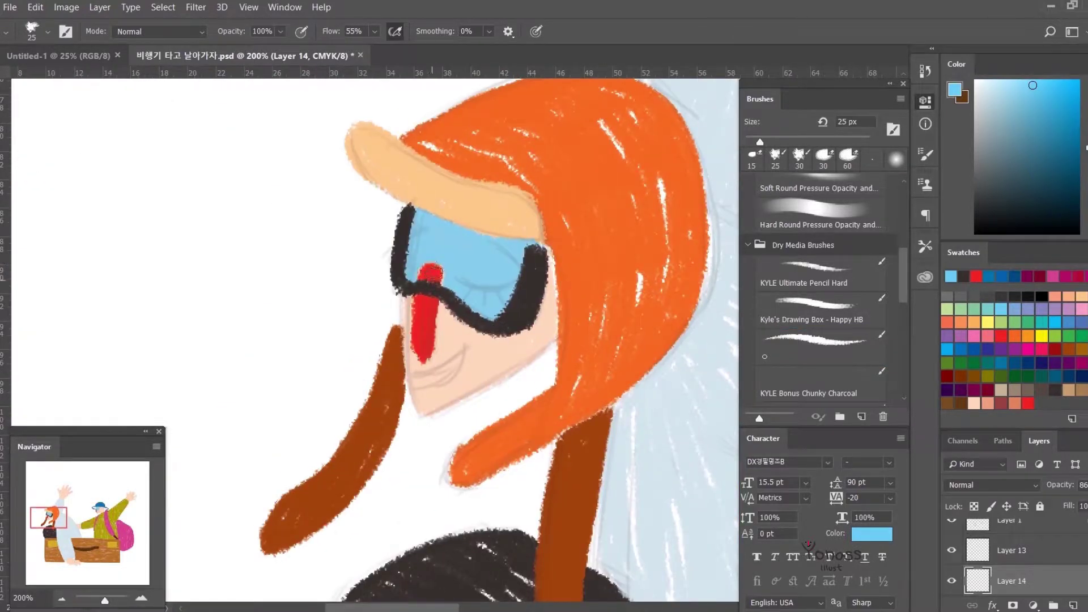
{"action": "left_click_drag", "start_coordinate": [570, 412], "coordinate": [554, 435]}
Step: With a 5 px Kyle's Drawing Box brush, draw a closed eyelid and smile
{"action": "left_click", "coordinate": [816, 309]}
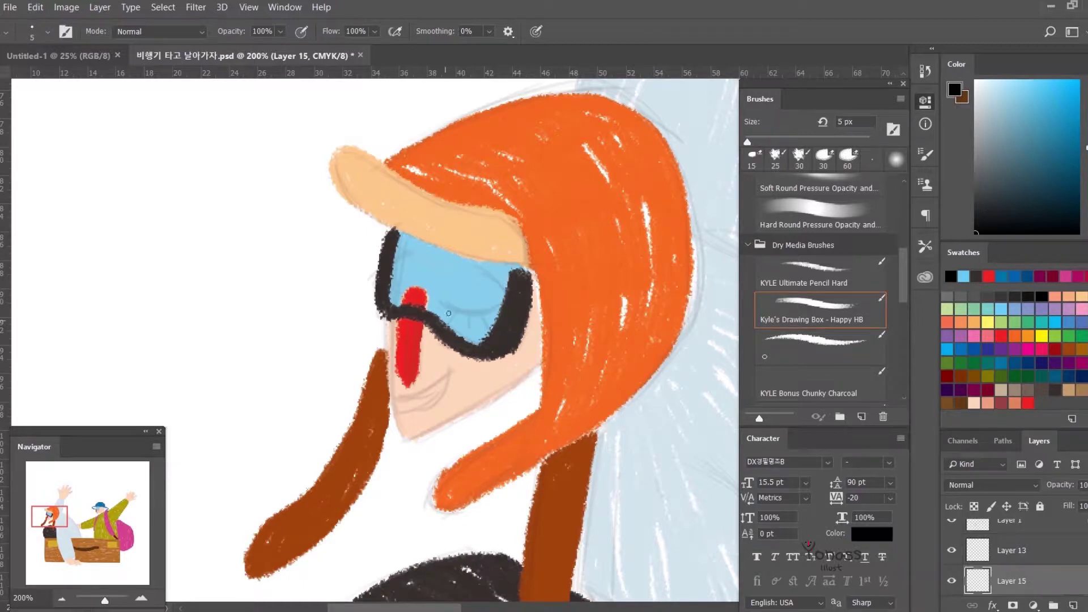
{"action": "left_click_drag", "start_coordinate": [435, 304], "coordinate": [486, 310]}
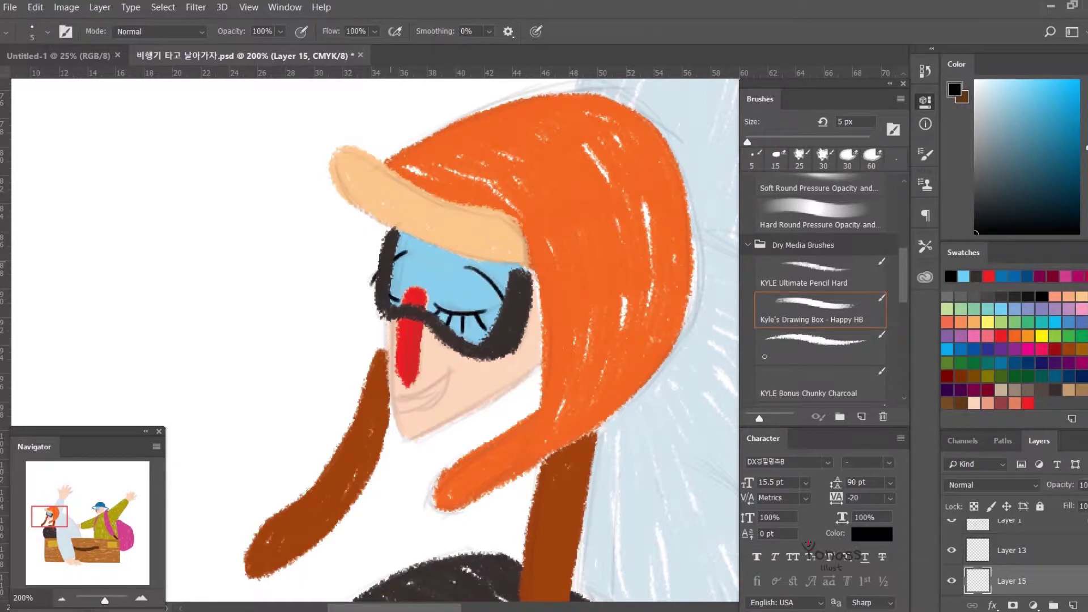
{"action": "left_click_drag", "start_coordinate": [420, 363], "coordinate": [369, 384]}
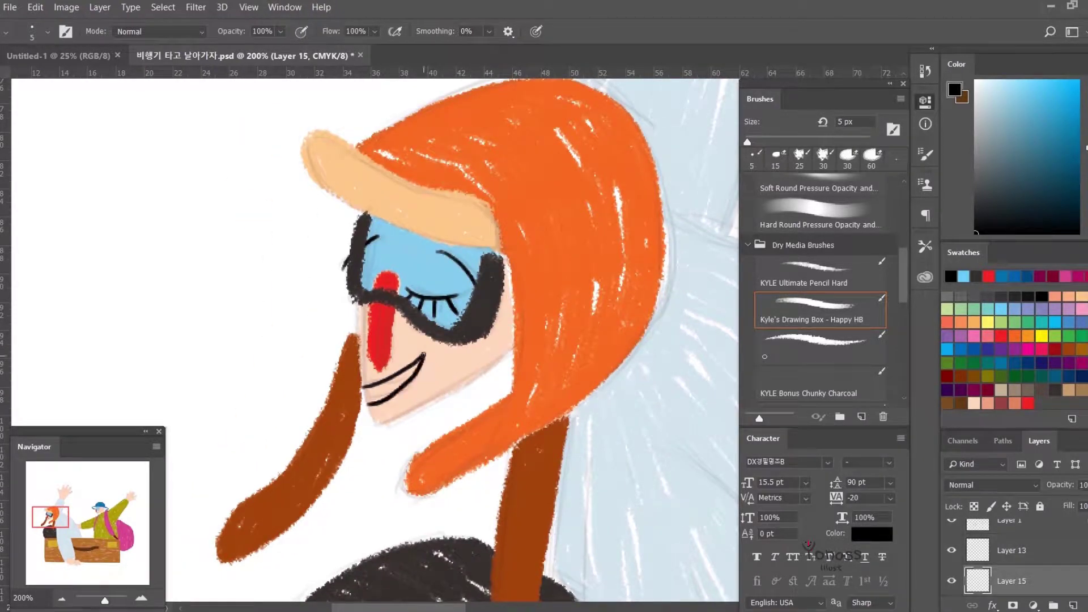
{"action": "key", "text": "ctrl+z"}
{"action": "key", "text": "ctrl+z"}
{"action": "left_click_drag", "start_coordinate": [422, 357], "coordinate": [401, 395]}
{"action": "left_click_drag", "start_coordinate": [406, 374], "coordinate": [316, 527]}
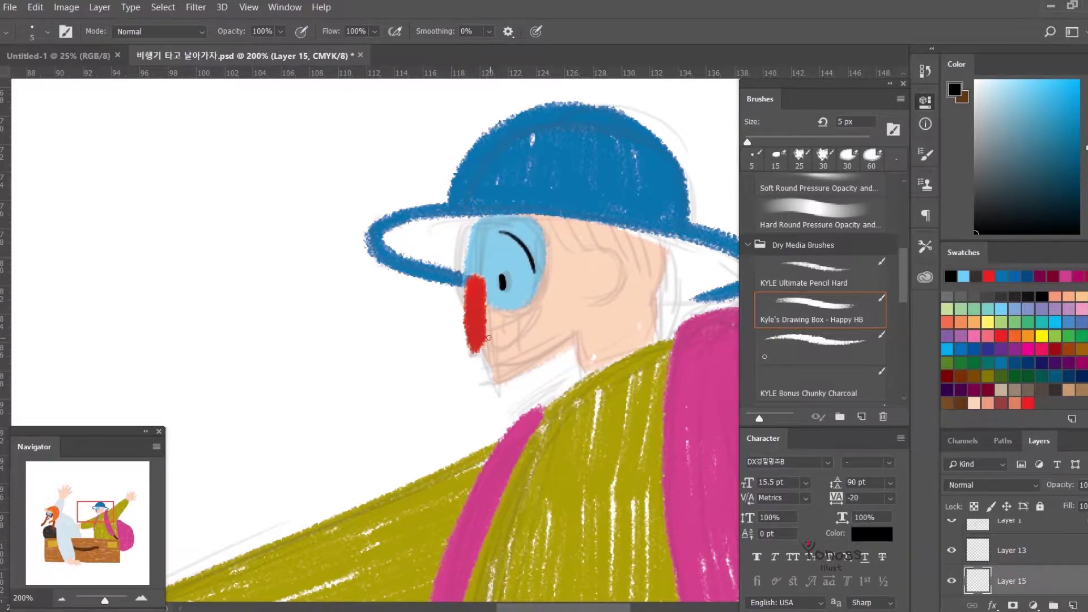
{"action": "key", "text": "ctrl+z"}
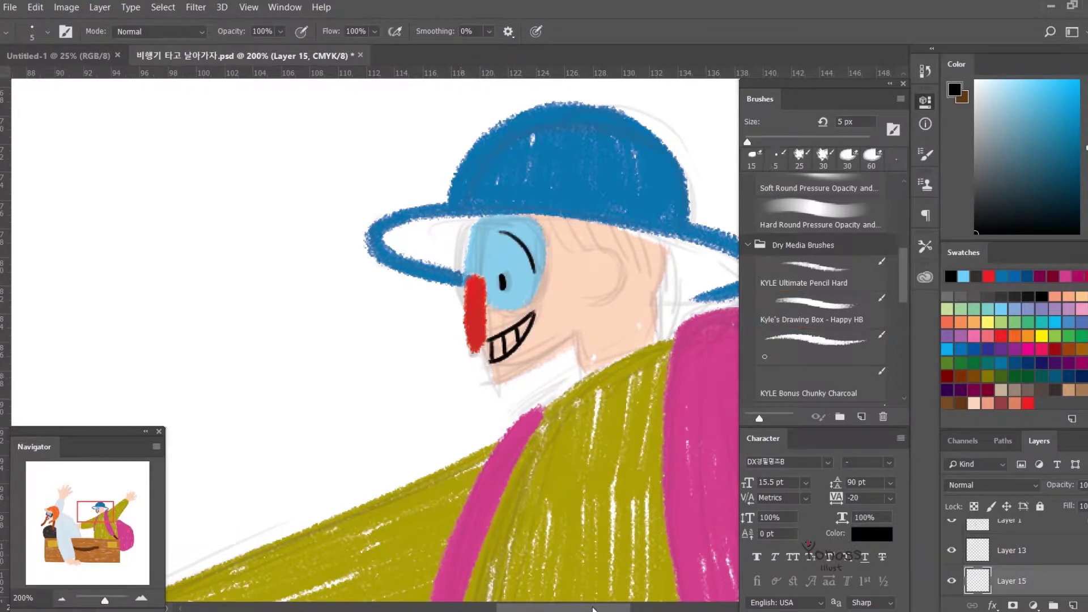
Step: On Layer 13, outline the blue-capped traveler's goggles with a dark 20 px brush
{"action": "left_click", "coordinate": [1012, 550]}
{"action": "left_click", "coordinate": [816, 343]}
{"action": "mouse_move", "coordinate": [537, 227]}
{"action": "left_mouse_down"}
{"action": "mouse_move", "coordinate": [526, 303]}
{"action": "mouse_move", "coordinate": [488, 295]}
{"action": "mouse_move", "coordinate": [533, 306]}
{"action": "mouse_move", "coordinate": [538, 295]}
{"action": "mouse_move", "coordinate": [544, 306]}
{"action": "left_mouse_up"}
{"action": "mouse_move", "coordinate": [460, 284]}
{"action": "left_mouse_down"}
{"action": "mouse_move", "coordinate": [471, 224]}
{"action": "mouse_move", "coordinate": [462, 303]}
{"action": "left_mouse_up"}
{"action": "mouse_move", "coordinate": [471, 224]}
{"action": "left_mouse_down"}
{"action": "mouse_move", "coordinate": [461, 300]}
{"action": "mouse_move", "coordinate": [459, 266]}
{"action": "left_mouse_up"}
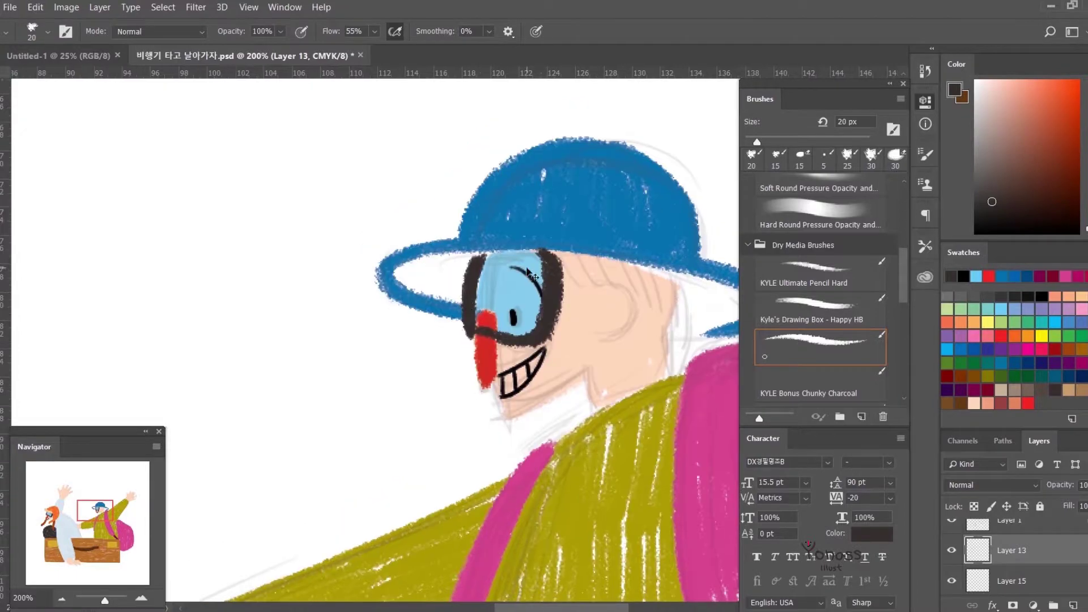
{"action": "left_click_drag", "start_coordinate": [457, 267], "coordinate": [479, 258]}
{"action": "left_click", "coordinate": [1074, 605]}
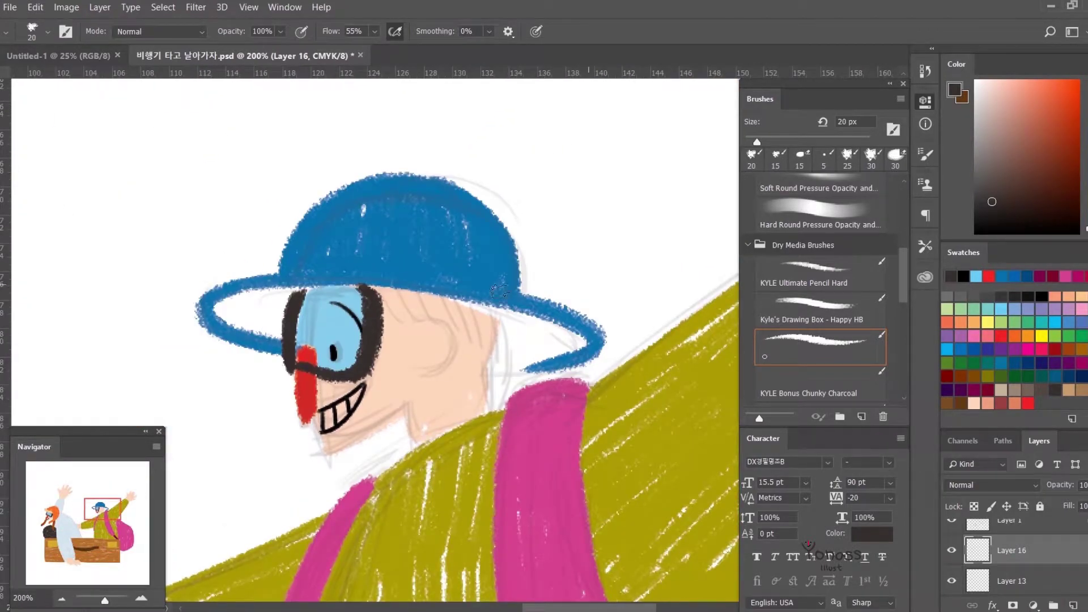
Step: Paint brown hair fringing out beneath the blue cap's brim
{"action": "left_click", "coordinate": [961, 322]}
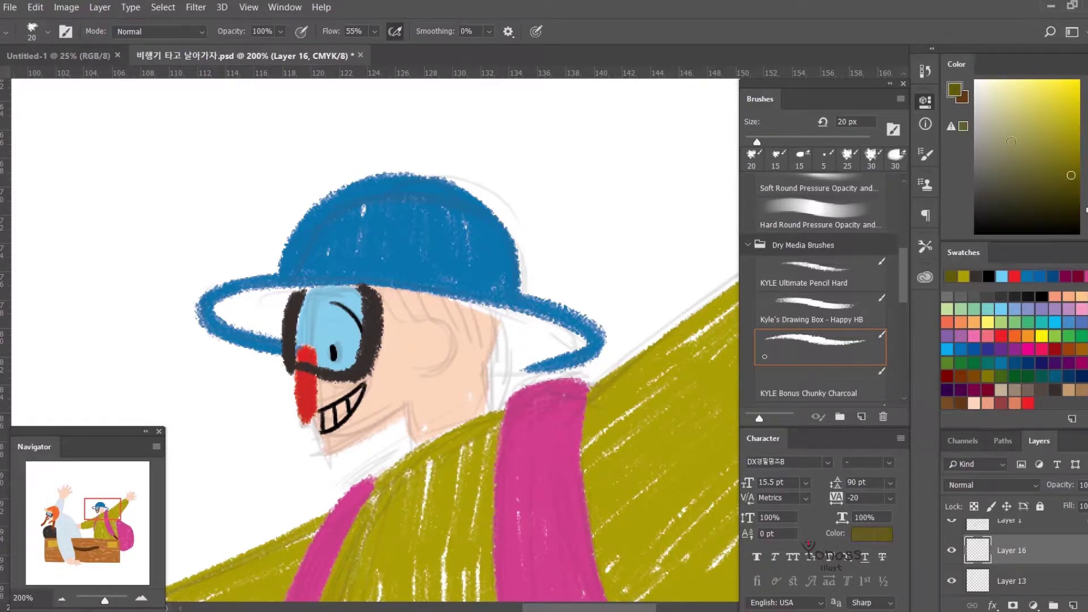
{"action": "left_click", "coordinate": [1072, 162]}
{"action": "mouse_move", "coordinate": [397, 289]}
{"action": "left_mouse_down"}
{"action": "mouse_move", "coordinate": [385, 348]}
{"action": "mouse_move", "coordinate": [422, 389]}
{"action": "mouse_move", "coordinate": [403, 357]}
{"action": "left_mouse_up"}
{"action": "key", "text": "ctrl+z"}
{"action": "key", "text": "ctrl+z"}
{"action": "key", "text": "ctrl+z"}
{"action": "mouse_move", "coordinate": [378, 289]}
{"action": "left_mouse_down"}
{"action": "mouse_move", "coordinate": [391, 341]}
{"action": "mouse_move", "coordinate": [408, 341]}
{"action": "left_mouse_up"}
{"action": "left_click_drag", "start_coordinate": [411, 292], "coordinate": [416, 372]}
{"action": "left_click_drag", "start_coordinate": [423, 294], "coordinate": [457, 368]}
{"action": "mouse_move", "coordinate": [459, 301]}
{"action": "left_mouse_down"}
{"action": "mouse_move", "coordinate": [479, 373]}
{"action": "mouse_move", "coordinate": [462, 392]}
{"action": "left_mouse_up"}
{"action": "left_click_drag", "start_coordinate": [496, 322], "coordinate": [507, 396]}
{"action": "mouse_move", "coordinate": [441, 300]}
{"action": "left_mouse_down"}
{"action": "mouse_move", "coordinate": [431, 334]}
{"action": "mouse_move", "coordinate": [482, 349]}
{"action": "mouse_move", "coordinate": [459, 396]}
{"action": "left_mouse_up"}
{"action": "left_click_drag", "start_coordinate": [507, 306], "coordinate": [516, 340]}
{"action": "left_click_drag", "start_coordinate": [403, 298], "coordinate": [400, 312]}
{"action": "mouse_move", "coordinate": [278, 286]}
{"action": "left_mouse_down"}
{"action": "mouse_move", "coordinate": [269, 334]}
{"action": "mouse_move", "coordinate": [300, 347]}
{"action": "left_mouse_up"}
{"action": "mouse_move", "coordinate": [509, 334]}
{"action": "left_mouse_down"}
{"action": "mouse_move", "coordinate": [612, 371]}
{"action": "mouse_move", "coordinate": [453, 413]}
{"action": "left_mouse_up"}
Step: Paint olive hair strands around the orange-haired traveler's goggles
{"action": "left_click", "coordinate": [989, 276]}
{"action": "left_click_drag", "start_coordinate": [448, 301], "coordinate": [453, 397]}
{"action": "mouse_move", "coordinate": [283, 244]}
{"action": "left_mouse_down"}
{"action": "mouse_move", "coordinate": [264, 335]}
{"action": "mouse_move", "coordinate": [283, 380]}
{"action": "left_mouse_up"}
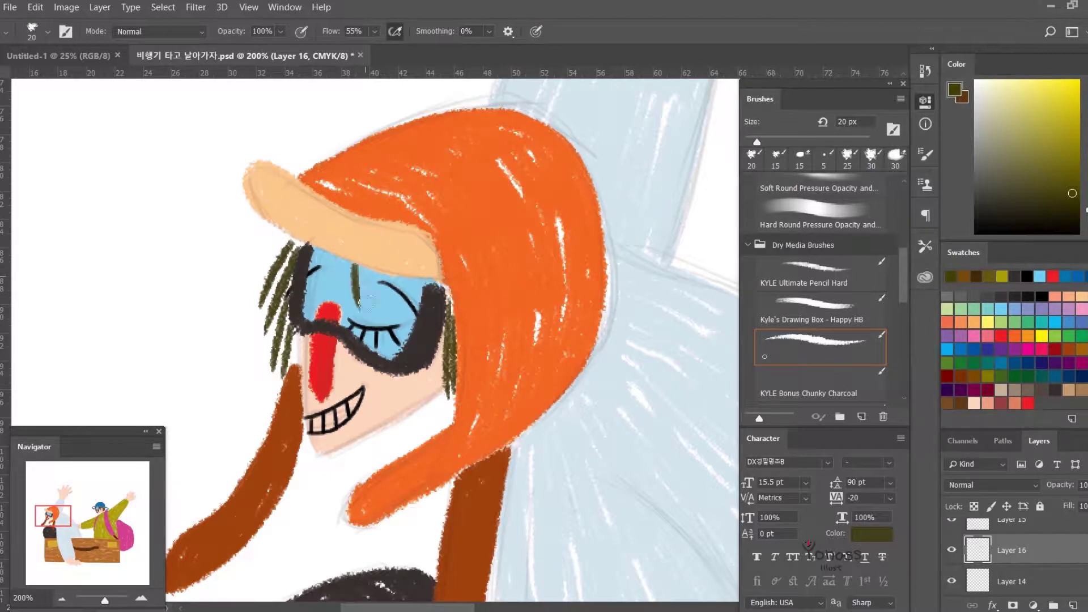
{"action": "left_click_drag", "start_coordinate": [329, 258], "coordinate": [347, 309]}
{"action": "mouse_move", "coordinate": [342, 262]}
{"action": "left_mouse_down"}
{"action": "mouse_move", "coordinate": [367, 311]}
{"action": "mouse_move", "coordinate": [339, 317]}
{"action": "left_mouse_up"}
{"action": "scroll", "coordinate": [397, 340], "scroll_direction": "right", "scroll_amount": 10}
{"action": "left_click", "coordinate": [439, 326], "text": "alt"}
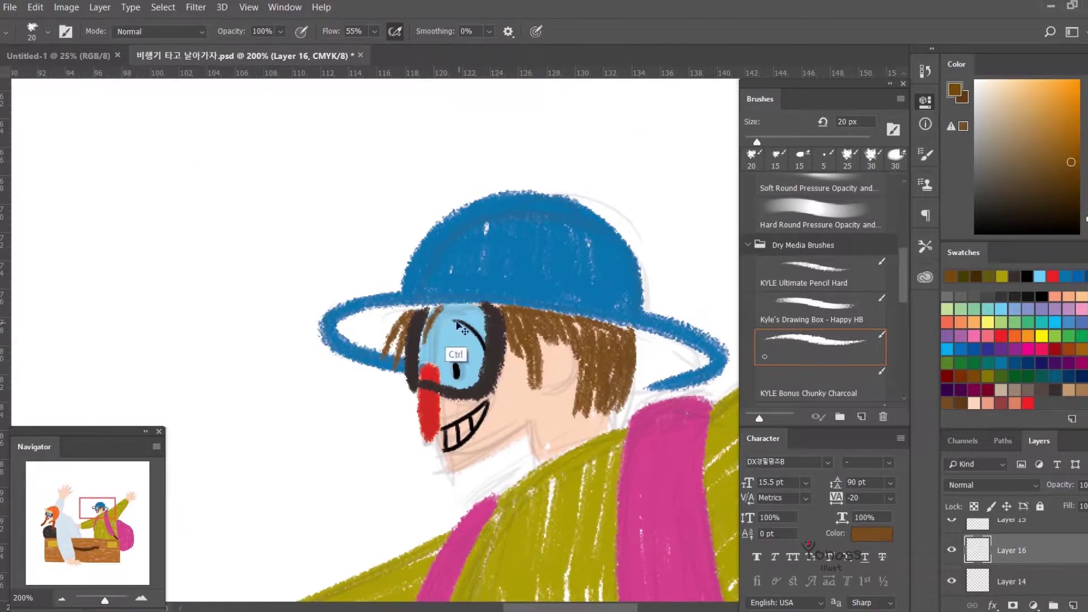
{"action": "key", "text": "ctrl+minus"}
{"action": "key", "text": "ctrl+minus"}
{"action": "key", "text": "ctrl+minus"}
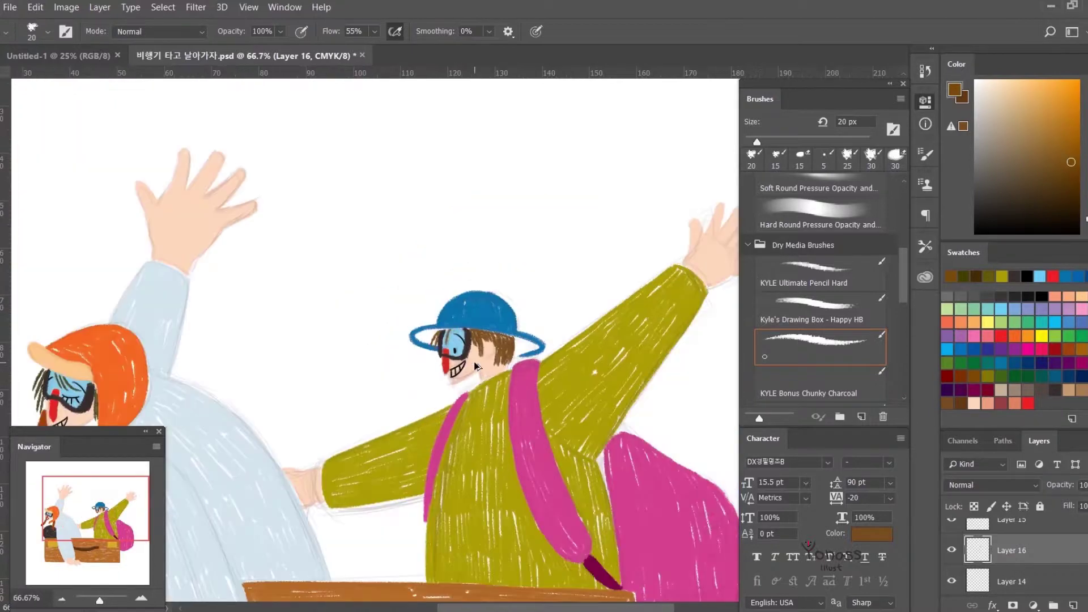
Step: Select the backpack layer, zoom to 200%, and choose light pink for the bag
{"action": "key", "text": "ctrl+minus"}
{"action": "key", "text": "ctrl+minus"}
{"action": "key", "text": "ctrl+plus"}
{"action": "left_click", "coordinate": [400, 427], "text": "ctrl"}
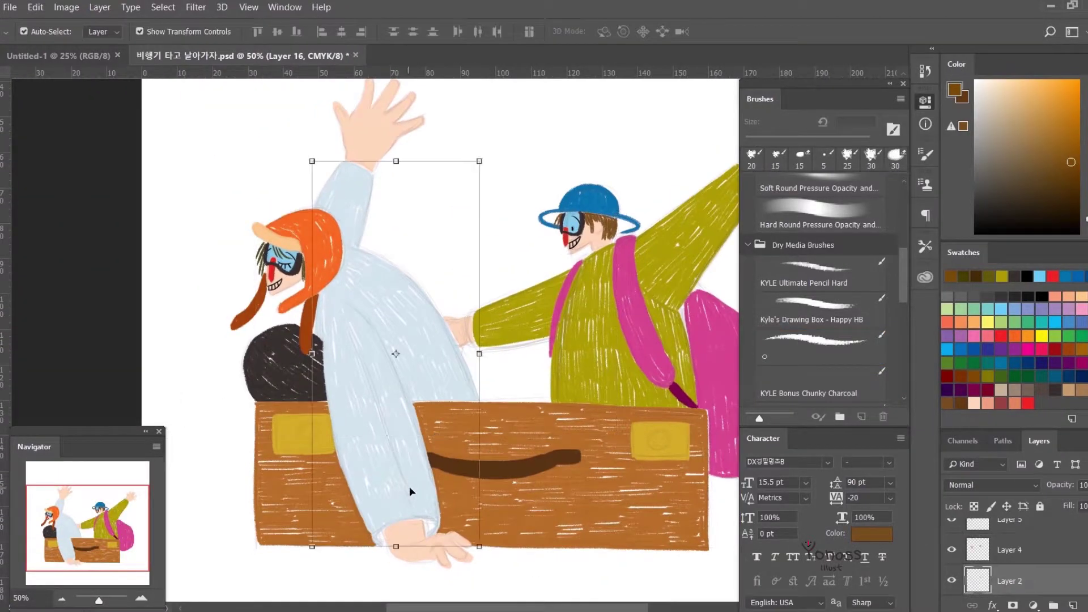
{"action": "left_click", "coordinate": [679, 417]}
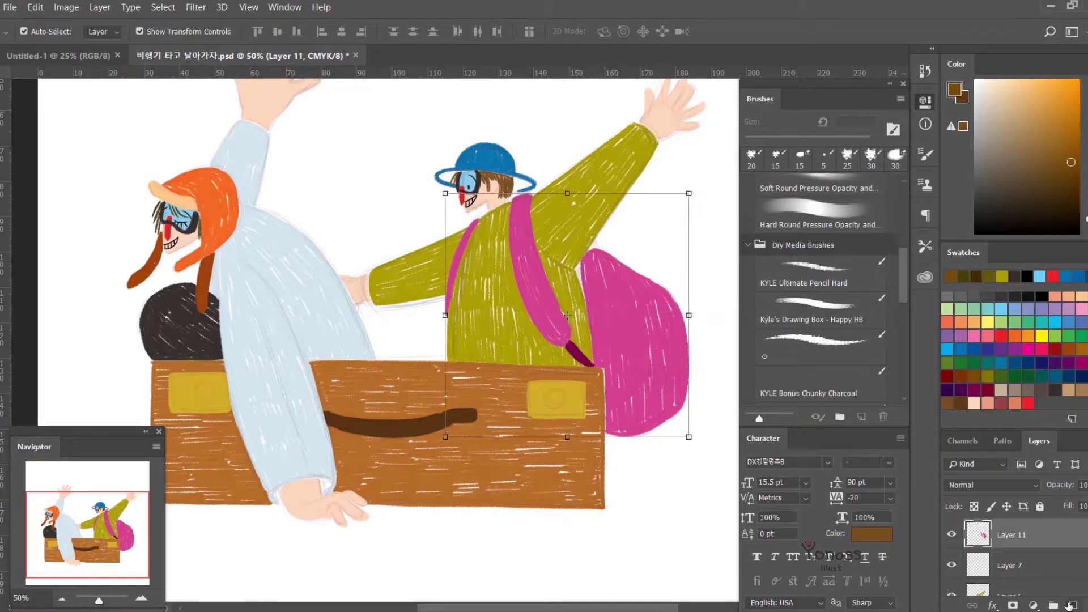
{"action": "key", "text": "ctrl+plus"}
{"action": "key", "text": "ctrl+plus"}
{"action": "key", "text": "ctrl+plus"}
{"action": "key", "text": "b"}
{"action": "left_click", "coordinate": [1000, 334]}
{"action": "mouse_move", "coordinate": [499, 213]}
{"action": "left_mouse_down"}
{"action": "mouse_move", "coordinate": [510, 239]}
{"action": "mouse_move", "coordinate": [527, 238]}
{"action": "mouse_move", "coordinate": [538, 204]}
{"action": "mouse_move", "coordinate": [553, 267]}
{"action": "left_mouse_up"}
{"action": "key", "text": "ctrl+z"}
Step: Paint light pink strap patches and a strap across the magenta backpack
{"action": "left_click_drag", "start_coordinate": [533, 340], "coordinate": [544, 397]}
{"action": "mouse_move", "coordinate": [547, 340]}
{"action": "left_mouse_down"}
{"action": "mouse_move", "coordinate": [561, 420]}
{"action": "mouse_move", "coordinate": [579, 408]}
{"action": "left_mouse_up"}
{"action": "left_click_drag", "start_coordinate": [533, 375], "coordinate": [573, 408]}
{"action": "scroll", "coordinate": [561, 340], "scroll_direction": "up", "scroll_amount": 1}
{"action": "left_click_drag", "start_coordinate": [490, 318], "coordinate": [568, 292]}
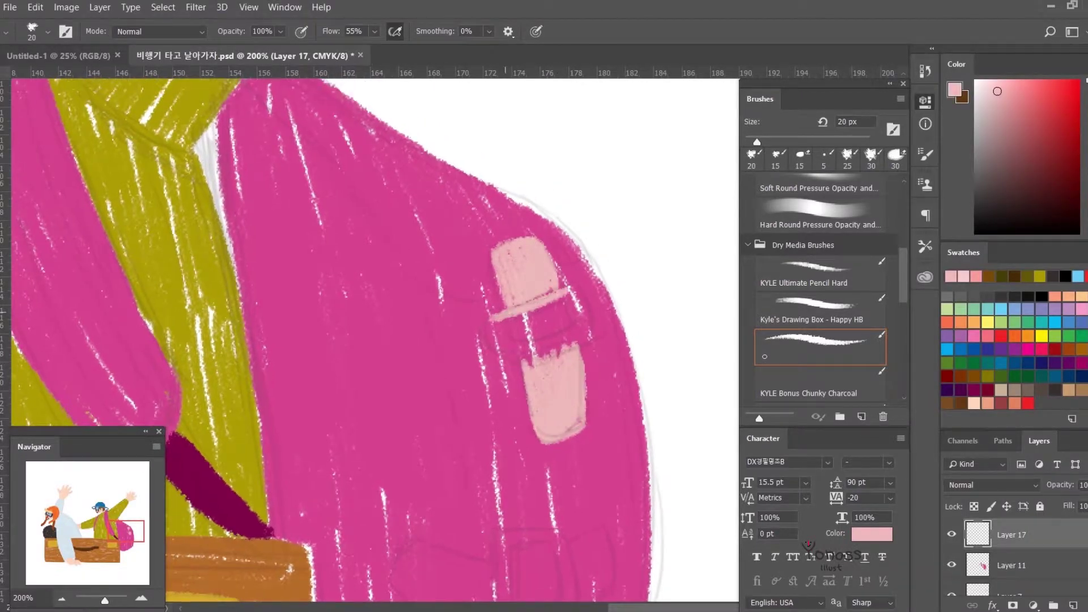
{"action": "mouse_move", "coordinate": [511, 349]}
{"action": "left_mouse_down"}
{"action": "mouse_move", "coordinate": [589, 336]}
{"action": "mouse_move", "coordinate": [592, 289]}
{"action": "left_mouse_up"}
Step: Paint the pink D-shaped buckle and a filled strap loop beside it
{"action": "left_click_drag", "start_coordinate": [513, 323], "coordinate": [578, 292]}
{"action": "left_click_drag", "start_coordinate": [561, 397], "coordinate": [623, 190]}
{"action": "left_click_drag", "start_coordinate": [567, 434], "coordinate": [561, 338]}
{"action": "left_click_drag", "start_coordinate": [564, 337], "coordinate": [634, 397]}
{"action": "left_click_drag", "start_coordinate": [619, 333], "coordinate": [567, 430]}
{"action": "mouse_move", "coordinate": [567, 340]}
{"action": "left_mouse_down"}
{"action": "mouse_move", "coordinate": [624, 422]}
{"action": "mouse_move", "coordinate": [575, 428]}
{"action": "left_mouse_up"}
{"action": "mouse_move", "coordinate": [641, 340]}
{"action": "left_mouse_down"}
{"action": "mouse_move", "coordinate": [664, 409]}
{"action": "mouse_move", "coordinate": [647, 402]}
{"action": "left_mouse_up"}
{"action": "mouse_move", "coordinate": [558, 360]}
{"action": "left_mouse_down"}
{"action": "mouse_move", "coordinate": [479, 343]}
{"action": "mouse_move", "coordinate": [467, 374]}
{"action": "mouse_move", "coordinate": [558, 434]}
{"action": "left_mouse_up"}
{"action": "left_click_drag", "start_coordinate": [465, 386], "coordinate": [555, 434]}
{"action": "mouse_move", "coordinate": [483, 343]}
{"action": "left_mouse_down"}
{"action": "mouse_move", "coordinate": [554, 376]}
{"action": "mouse_move", "coordinate": [552, 420]}
{"action": "left_mouse_up"}
{"action": "key", "text": "ctrl+minus"}
{"action": "key", "text": "ctrl+minus"}
{"action": "key", "text": "ctrl+minus"}
{"action": "key", "text": "ctrl+minus"}
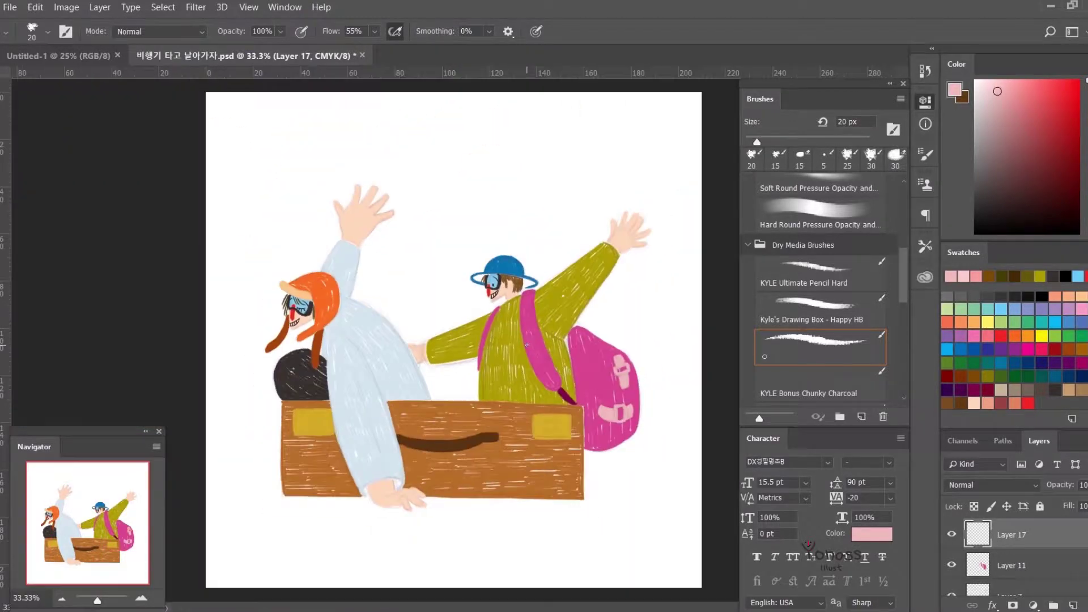
{"action": "key", "text": "ctrl+plus"}
{"action": "scroll", "coordinate": [1009, 555], "scroll_direction": "down", "scroll_amount": 3}
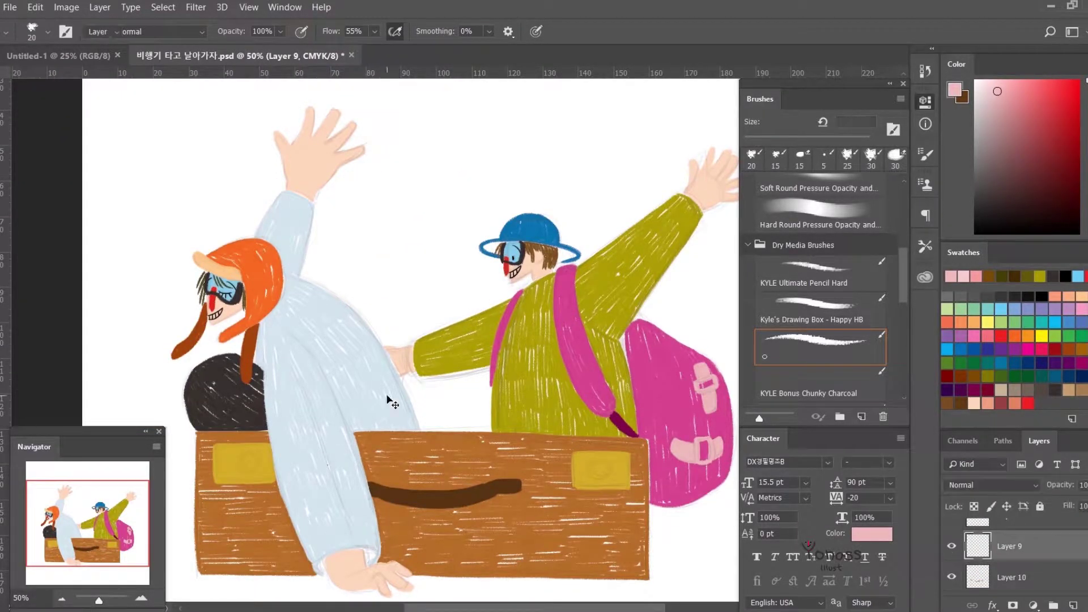
Step: Paint the first red zigzag stripes on the light-blue coat with a 25 px brush
{"action": "left_click_drag", "start_coordinate": [472, 392], "coordinate": [499, 394]}
{"action": "key", "text": "ctrl+z"}
{"action": "key", "text": "ctrl+z"}
{"action": "mouse_move", "coordinate": [420, 319]}
{"action": "left_mouse_down"}
{"action": "mouse_move", "coordinate": [396, 344]}
{"action": "mouse_move", "coordinate": [446, 317]}
{"action": "left_mouse_up"}
{"action": "key", "text": "ctrl+z"}
{"action": "left_click_drag", "start_coordinate": [407, 386], "coordinate": [457, 334]}
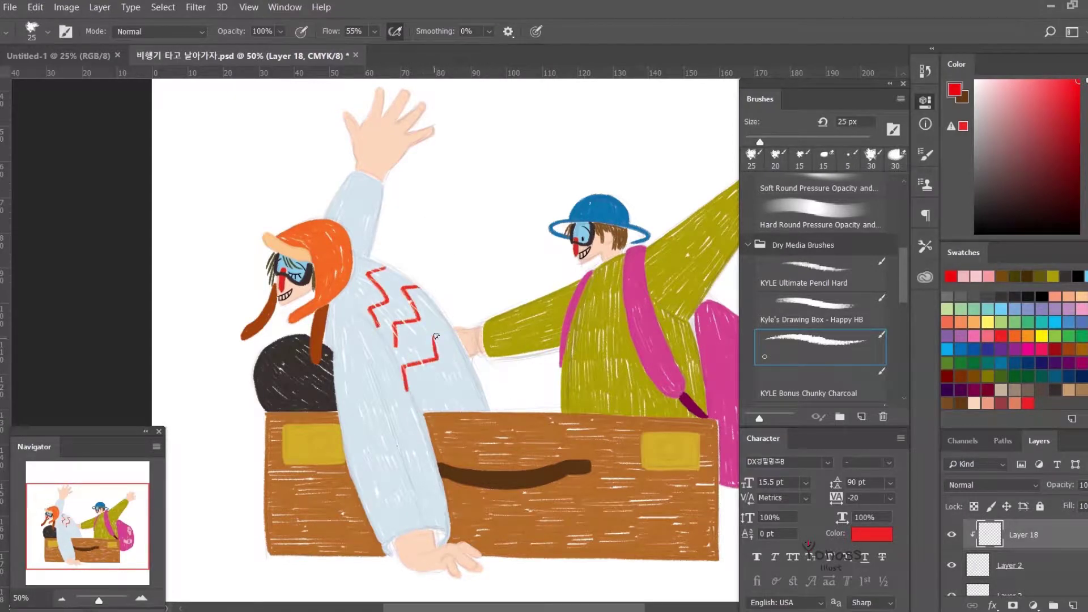
{"action": "key", "text": "ctrl+plus"}
{"action": "left_click_drag", "start_coordinate": [374, 400], "coordinate": [411, 340]}
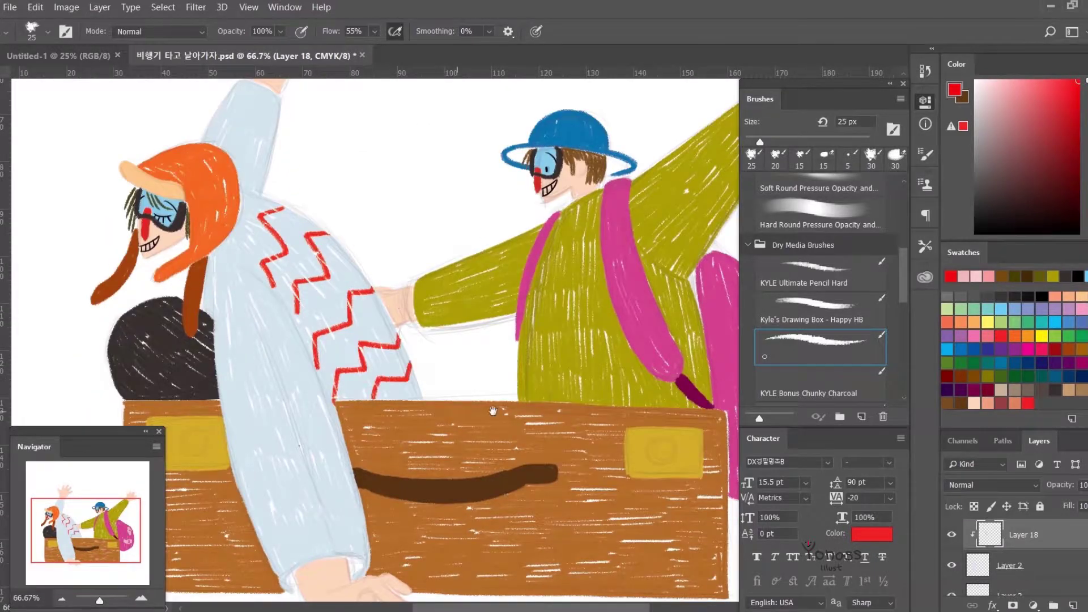
{"action": "scroll", "coordinate": [396, 284], "scroll_direction": "left", "scroll_amount": 2}
{"action": "left_click_drag", "start_coordinate": [332, 255], "coordinate": [354, 197]}
{"action": "scroll", "coordinate": [317, 215], "scroll_direction": "down", "scroll_amount": 2}
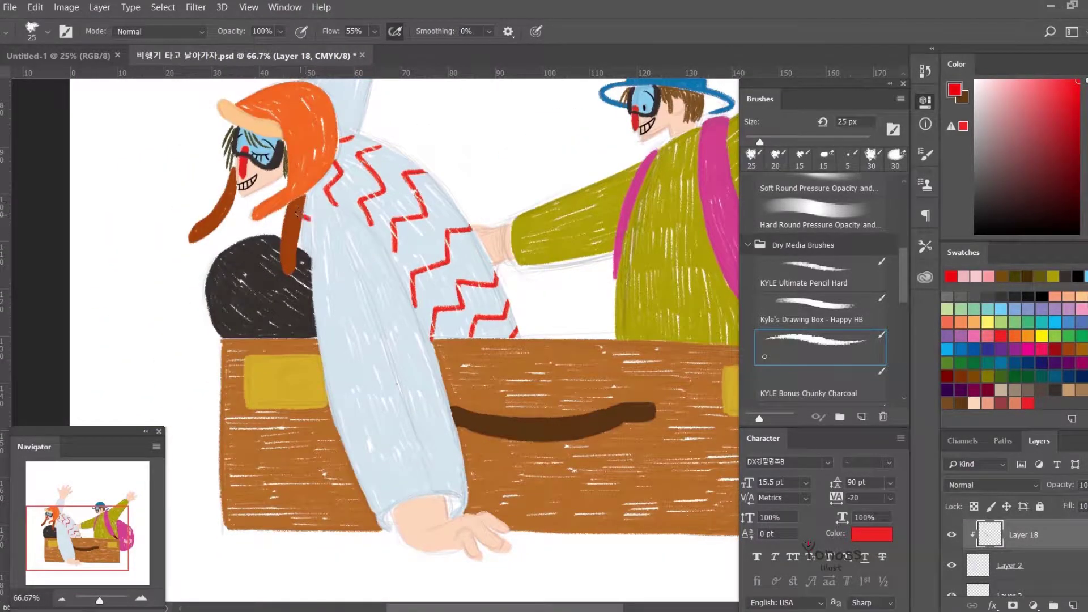
Step: Add further rows of red zigzags down the coat and sleeve
{"action": "left_click_drag", "start_coordinate": [314, 294], "coordinate": [386, 253]}
{"action": "left_click_drag", "start_coordinate": [317, 343], "coordinate": [400, 296]}
{"action": "left_click_drag", "start_coordinate": [326, 385], "coordinate": [382, 353]}
{"action": "scroll", "coordinate": [368, 368], "scroll_direction": "down", "scroll_amount": 1}
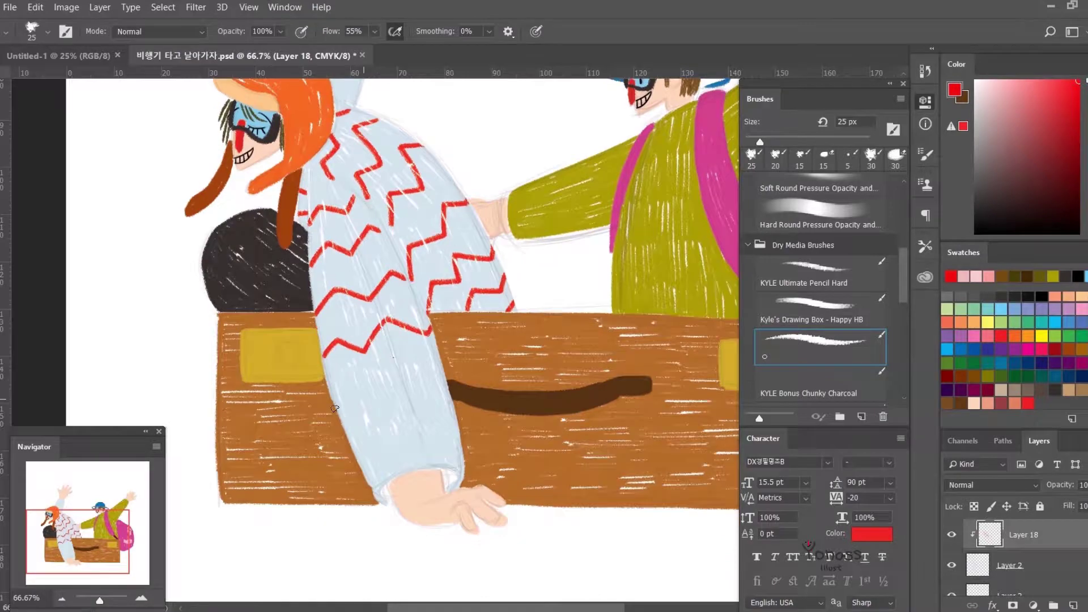
{"action": "left_click_drag", "start_coordinate": [345, 433], "coordinate": [422, 400]}
{"action": "left_click_drag", "start_coordinate": [347, 454], "coordinate": [462, 411]}
{"action": "scroll", "coordinate": [418, 262], "scroll_direction": "up", "scroll_amount": 4}
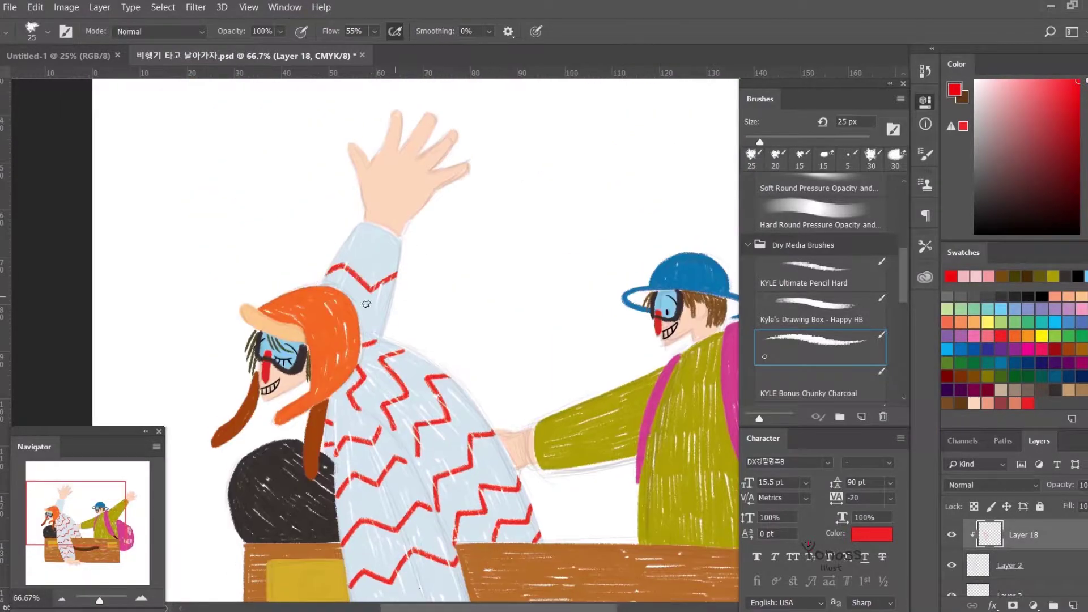
{"action": "scroll", "coordinate": [596, 165], "scroll_direction": "down", "scroll_amount": 1}
{"action": "scroll", "coordinate": [509, 459], "scroll_direction": "right", "scroll_amount": 4}
{"action": "left_click", "coordinate": [509, 459], "text": "ctrl"}
{"action": "key", "text": "ctrl+shift+n"}
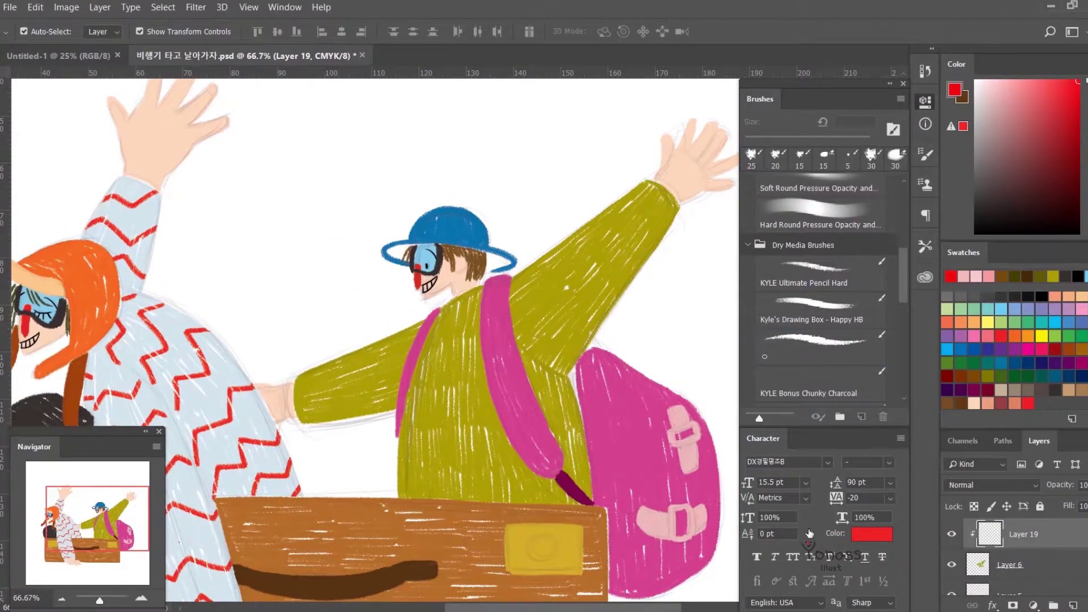
Step: Dot yellow polka dots across the olive green coat down to its hem
{"action": "scroll", "coordinate": [453, 431], "scroll_direction": "left", "scroll_amount": 1}
{"action": "left_click", "coordinate": [417, 448]}
{"action": "left_click", "coordinate": [455, 411]}
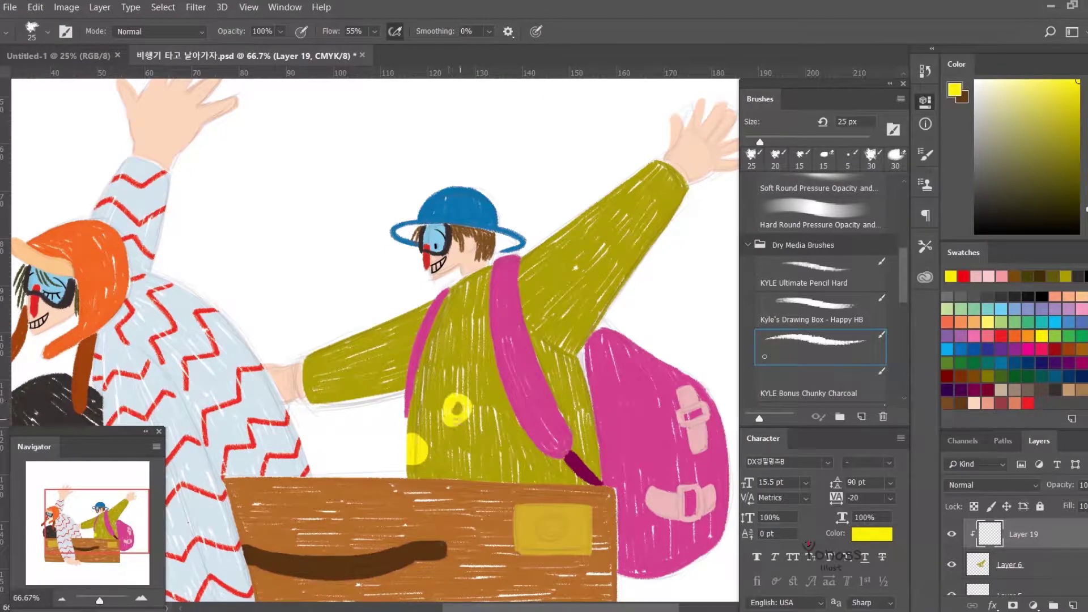
{"action": "left_click", "coordinate": [424, 407]}
{"action": "left_click", "coordinate": [484, 352]}
{"action": "left_click", "coordinate": [461, 301]}
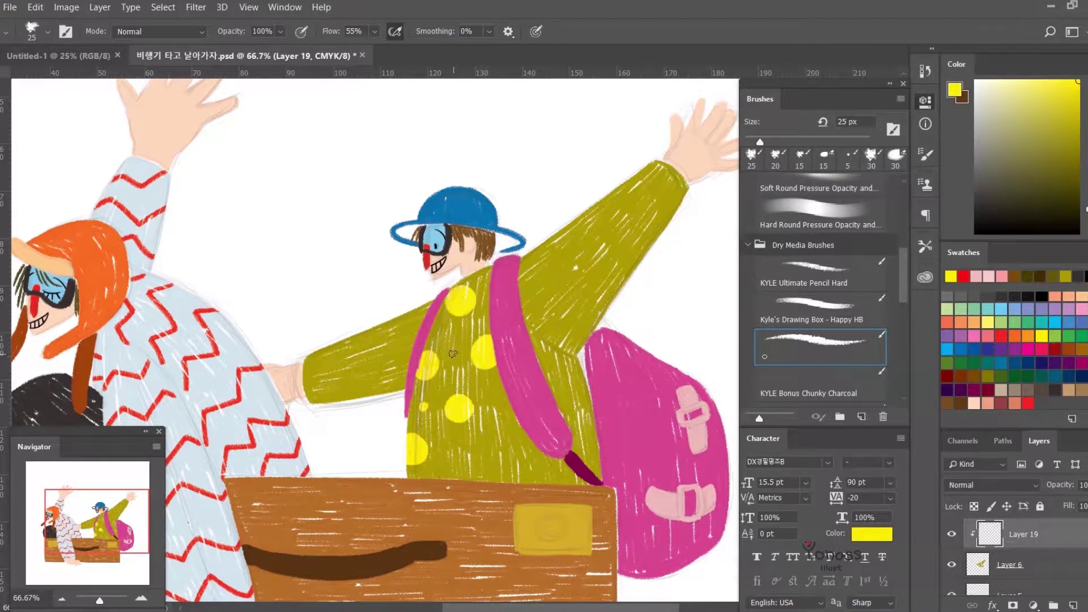
{"action": "left_click", "coordinate": [454, 355]}
{"action": "left_click", "coordinate": [519, 436]}
{"action": "left_click_drag", "start_coordinate": [481, 482], "coordinate": [473, 464]}
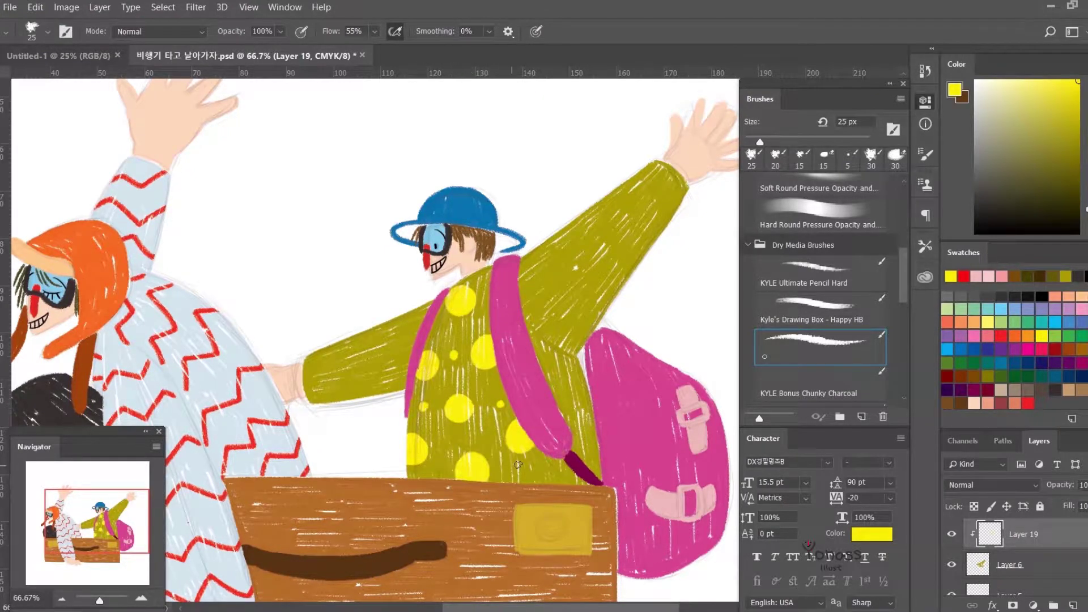
{"action": "left_click_drag", "start_coordinate": [572, 483], "coordinate": [557, 468]}
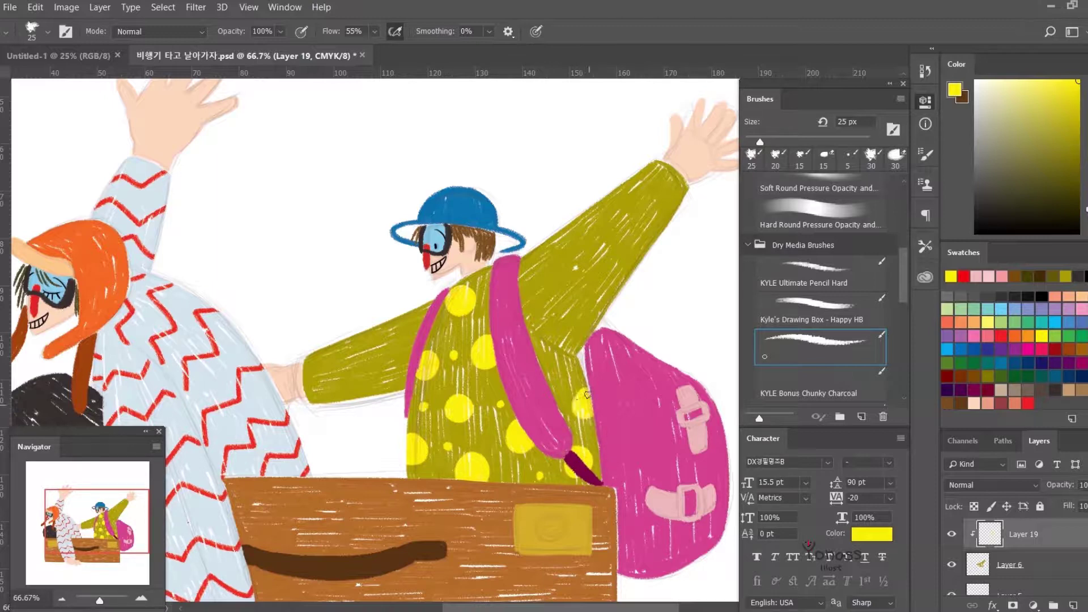
Step: Add yellow dots along the green arms and forearm, then save the illustration
{"action": "left_click_drag", "start_coordinate": [587, 395], "coordinate": [570, 445]}
{"action": "left_click_drag", "start_coordinate": [571, 369], "coordinate": [577, 355]}
{"action": "mouse_move", "coordinate": [563, 273]}
{"action": "left_mouse_down"}
{"action": "mouse_move", "coordinate": [579, 272]}
{"action": "mouse_move", "coordinate": [624, 305]}
{"action": "left_mouse_up"}
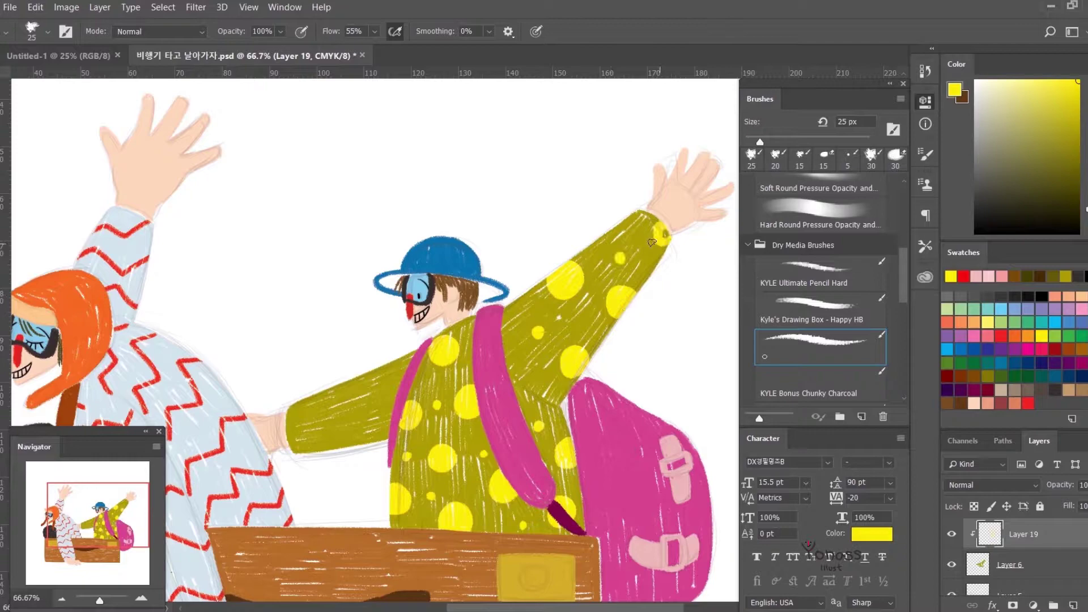
{"action": "left_click_drag", "start_coordinate": [506, 373], "coordinate": [568, 334]}
{"action": "left_click", "coordinate": [383, 362]}
{"action": "left_click", "coordinate": [431, 392]}
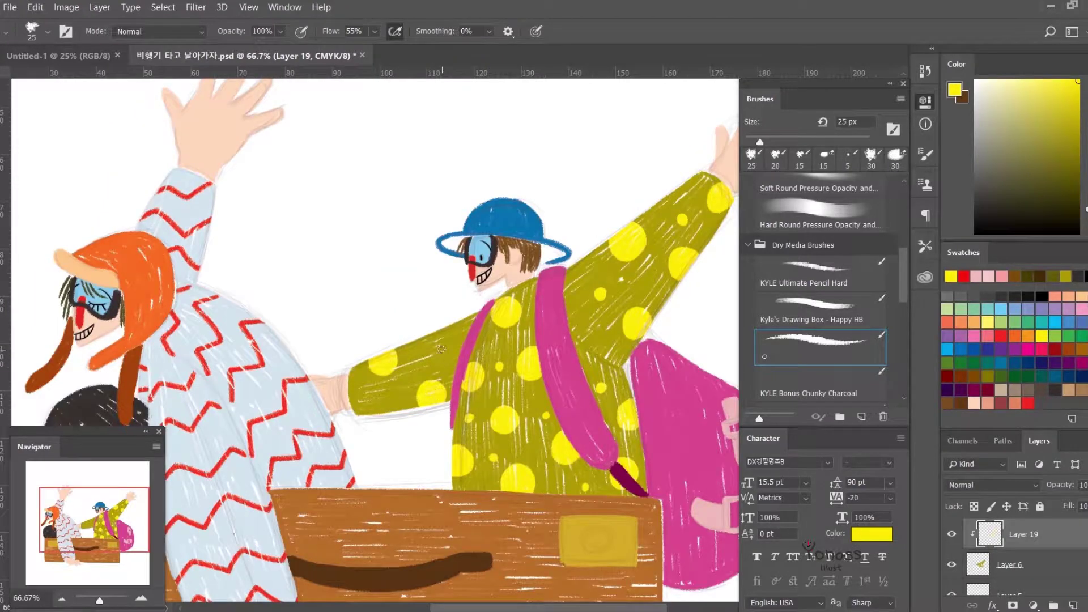
{"action": "key", "text": "ctrl+minus"}
{"action": "key", "text": "ctrl+minus"}
{"action": "key", "text": "ctrl+s"}
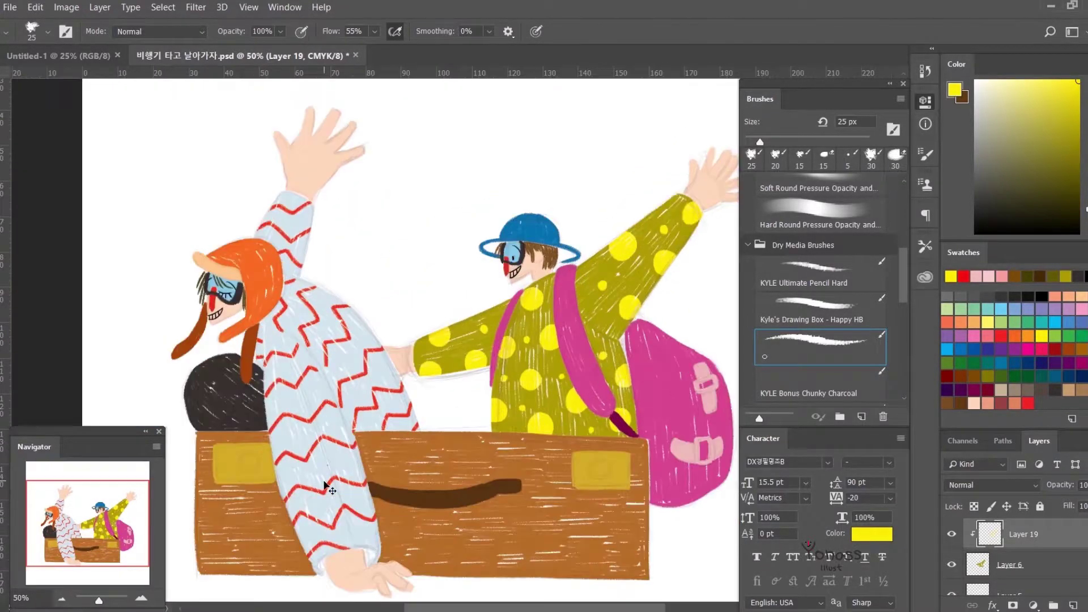
Step: Add a new layer clipped to the selected suitcase layer
{"action": "key", "text": "ctrl+plus"}
{"action": "left_click", "coordinate": [585, 481], "text": "ctrl"}
{"action": "double_click", "coordinate": [1050, 578]}
{"action": "key", "text": "Escape"}
{"action": "left_click", "coordinate": [1051, 549]}
{"action": "key", "text": "ctrl+alt+g"}
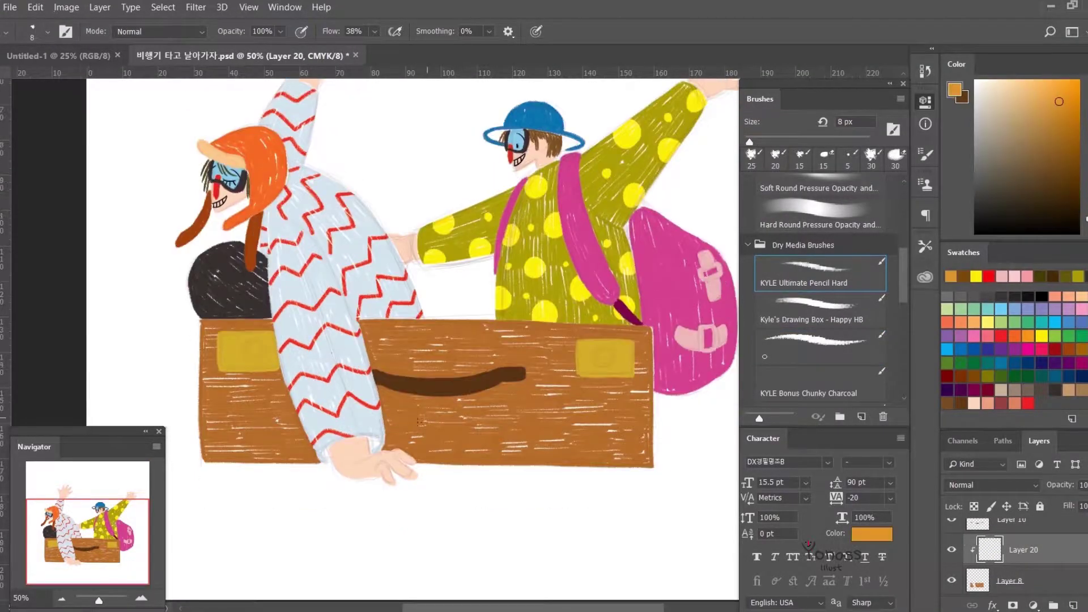
Step: With a 15 px orange brush, paint long thin grain lines across the suitcase
{"action": "left_click", "coordinate": [1066, 153]}
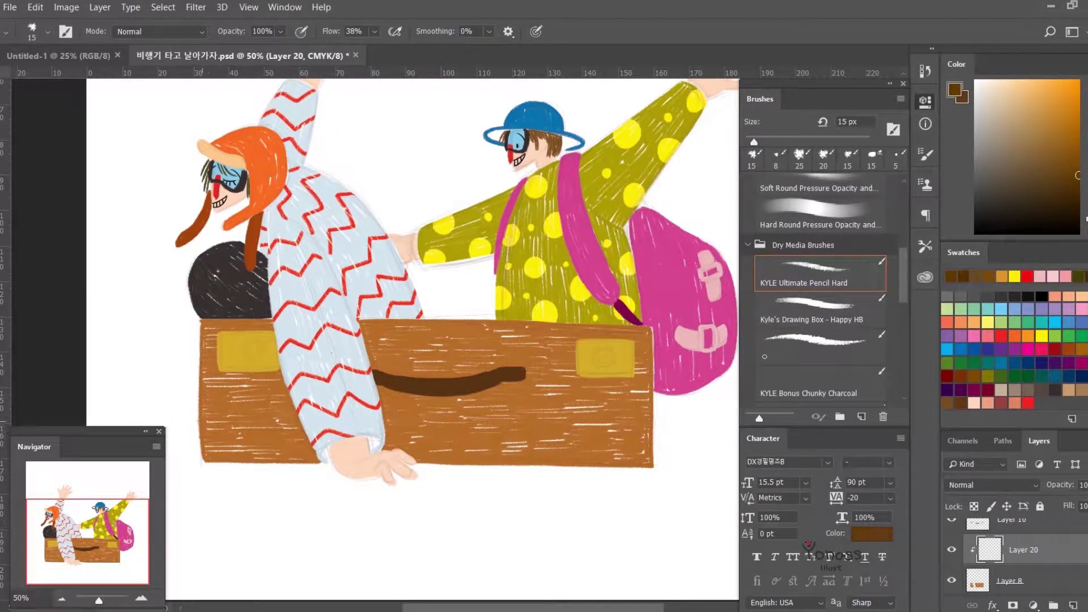
{"action": "left_click", "coordinate": [1055, 80]}
{"action": "left_click_drag", "start_coordinate": [384, 441], "coordinate": [485, 446]}
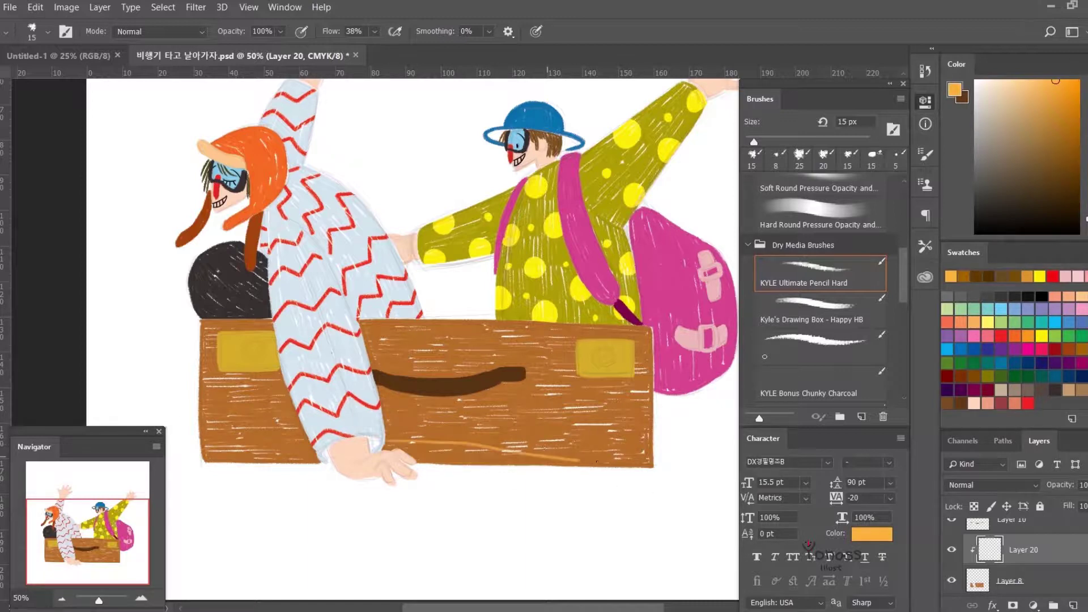
{"action": "key", "text": "ctrl+plus"}
{"action": "left_click_drag", "start_coordinate": [69, 316], "coordinate": [661, 356]}
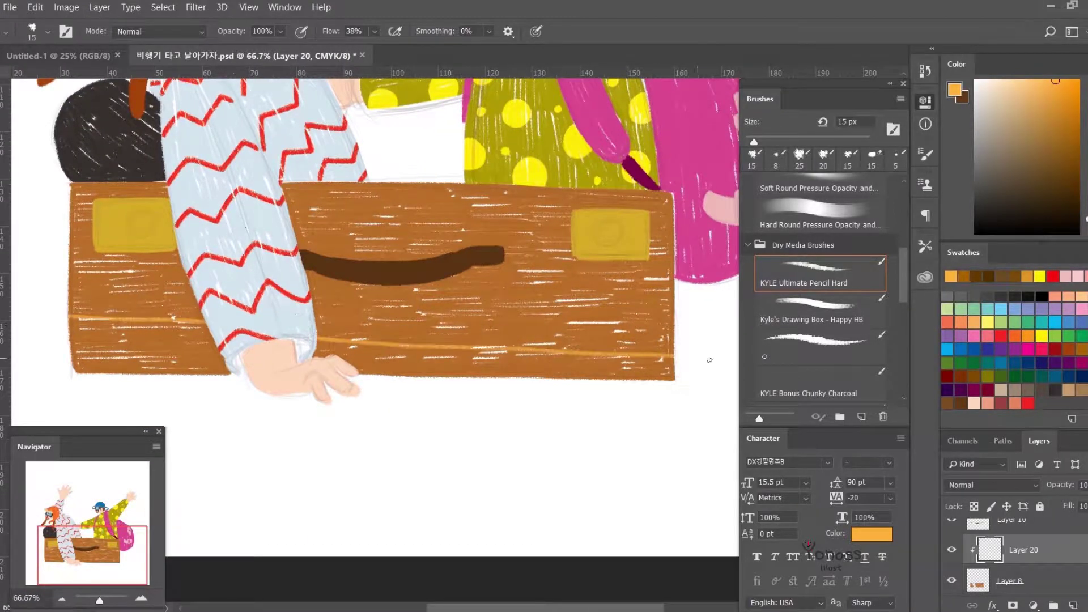
{"action": "left_click_drag", "start_coordinate": [63, 306], "coordinate": [675, 318]}
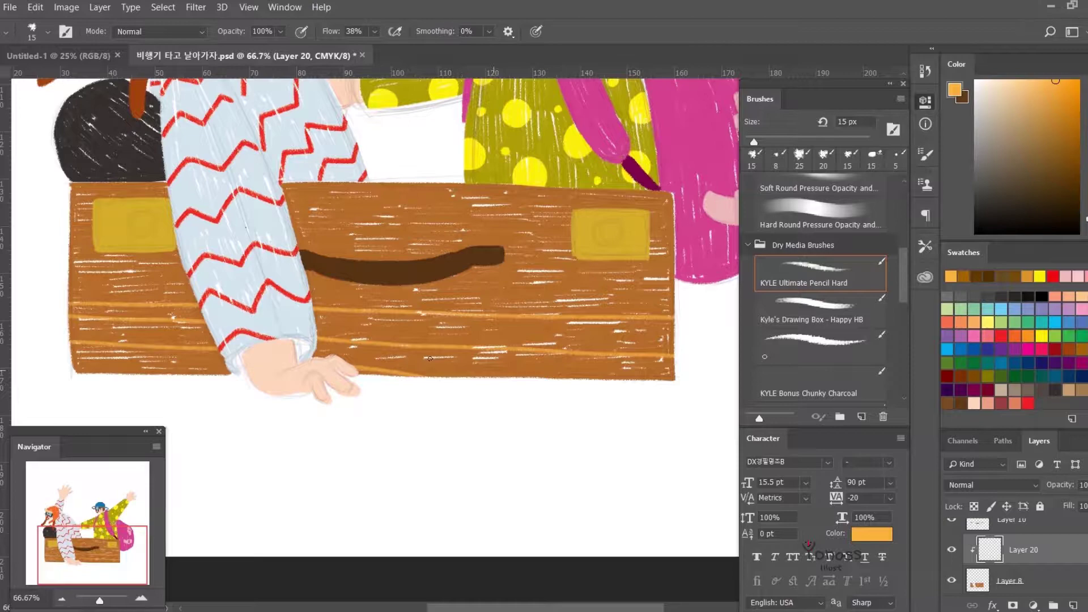
Step: Add new Layer 21 with a larger textured dry-media brush in brown
{"action": "scroll", "coordinate": [55, 289], "scroll_direction": "up", "scroll_amount": 3}
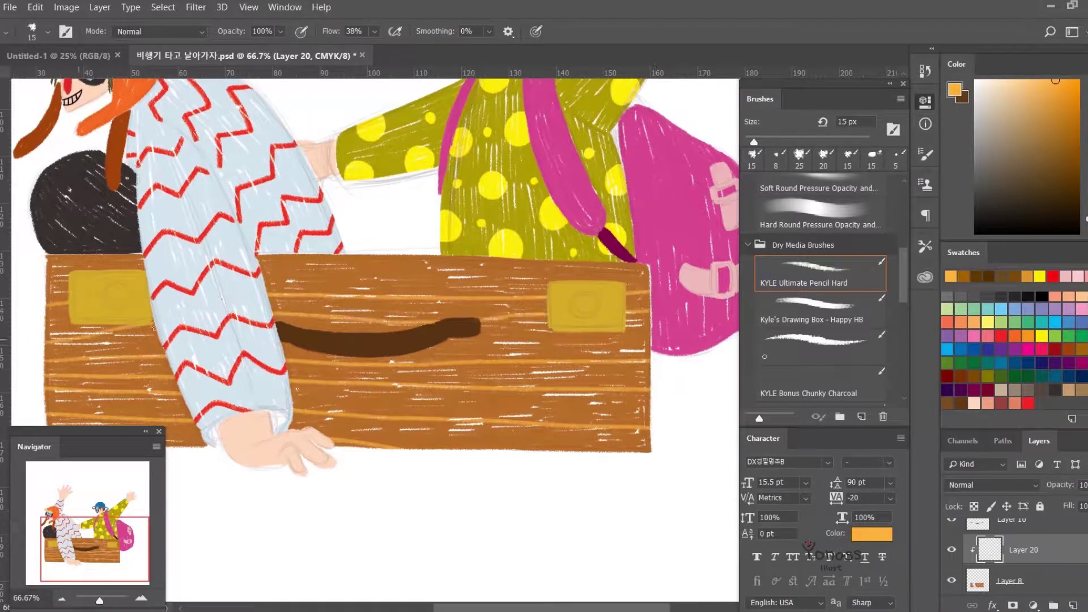
{"action": "scroll", "coordinate": [412, 298], "scroll_direction": "left", "scroll_amount": 5}
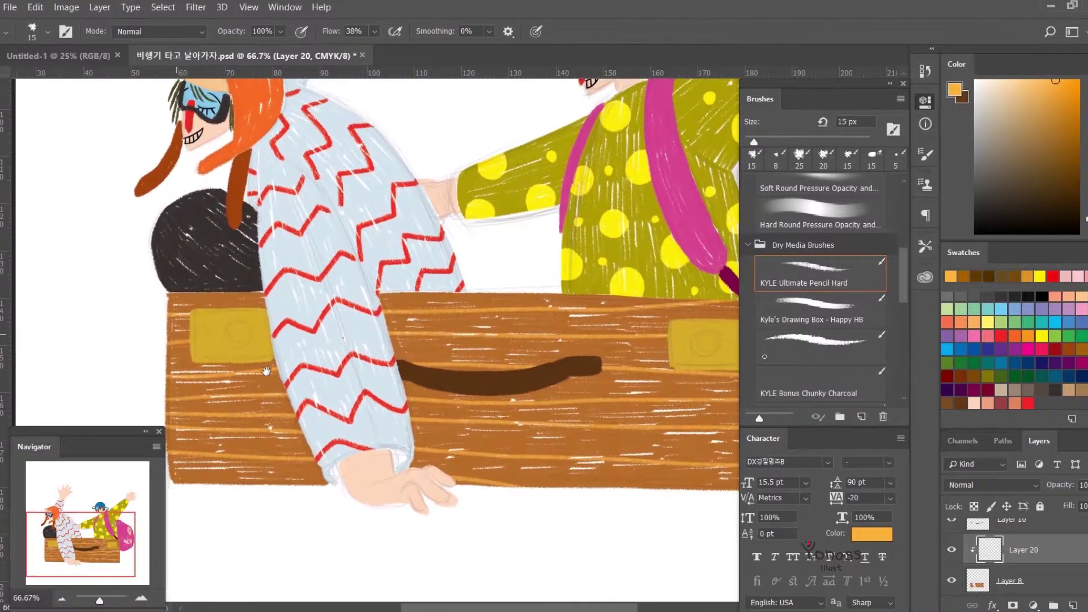
{"action": "key", "text": "alt+bracketleft"}
{"action": "key", "text": "alt+bracketleft"}
{"action": "left_click", "coordinate": [1073, 605]}
{"action": "left_click", "coordinate": [822, 346]}
{"action": "left_click", "coordinate": [976, 276]}
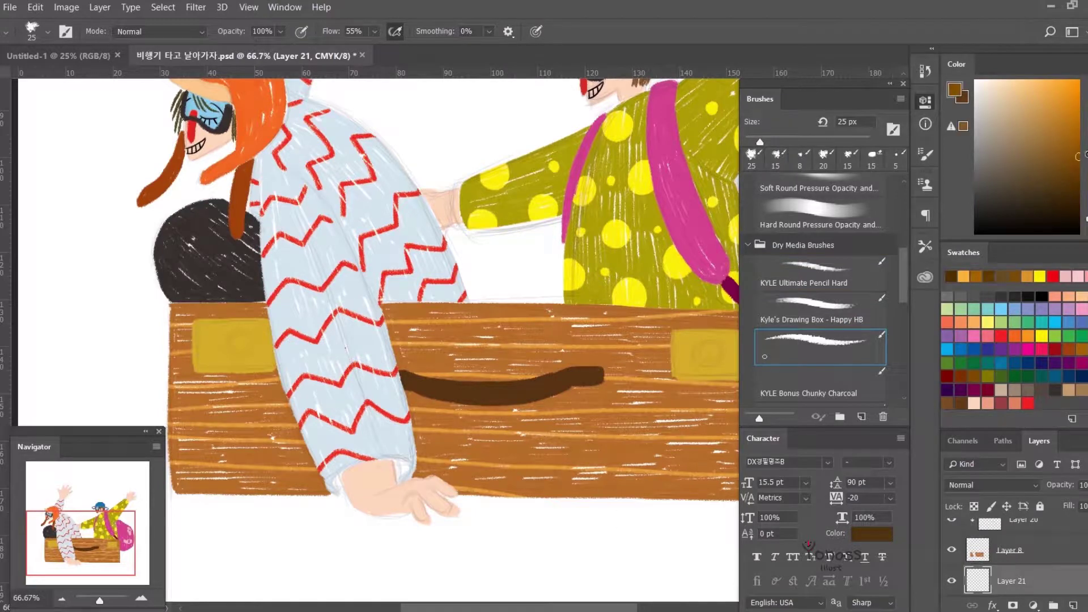
{"action": "left_click_drag", "start_coordinate": [582, 449], "coordinate": [528, 403]}
{"action": "left_click_drag", "start_coordinate": [374, 232], "coordinate": [464, 254]}
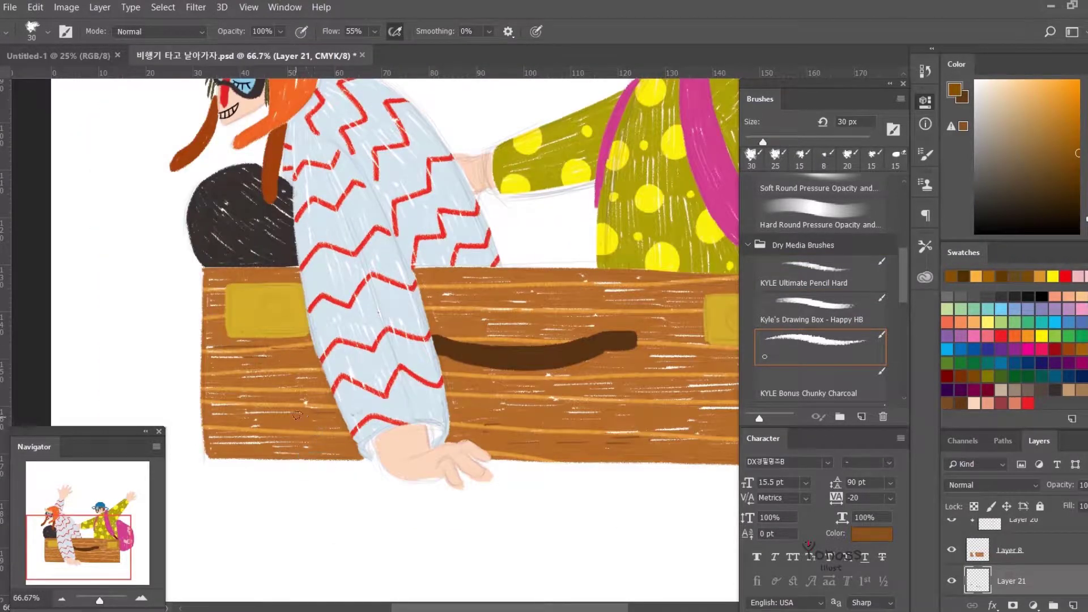
{"action": "left_click_drag", "start_coordinate": [294, 383], "coordinate": [281, 409]}
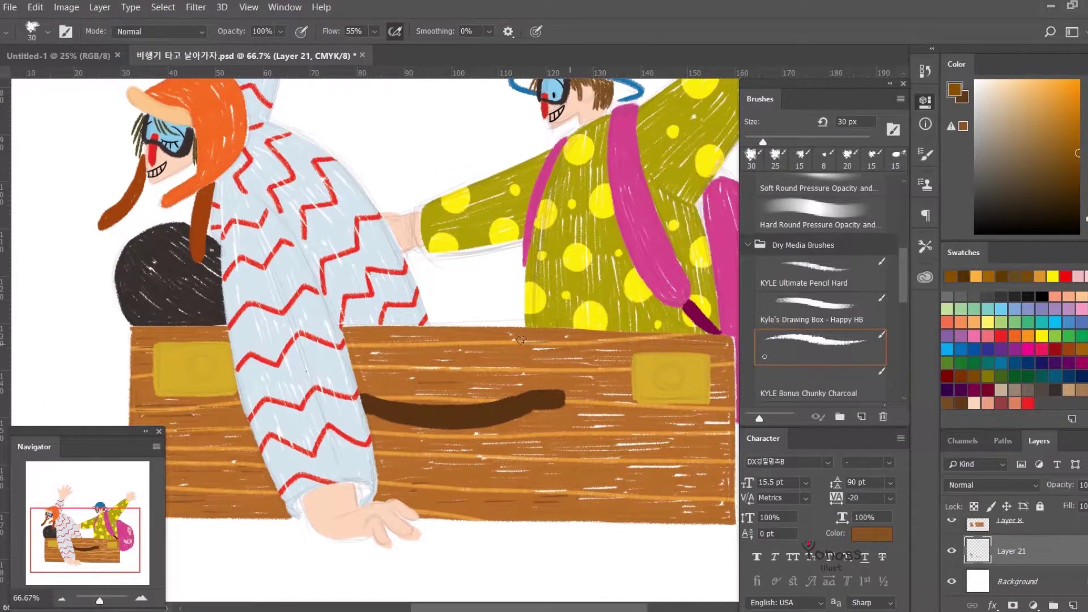
{"action": "left_click_drag", "start_coordinate": [699, 390], "coordinate": [547, 408]}
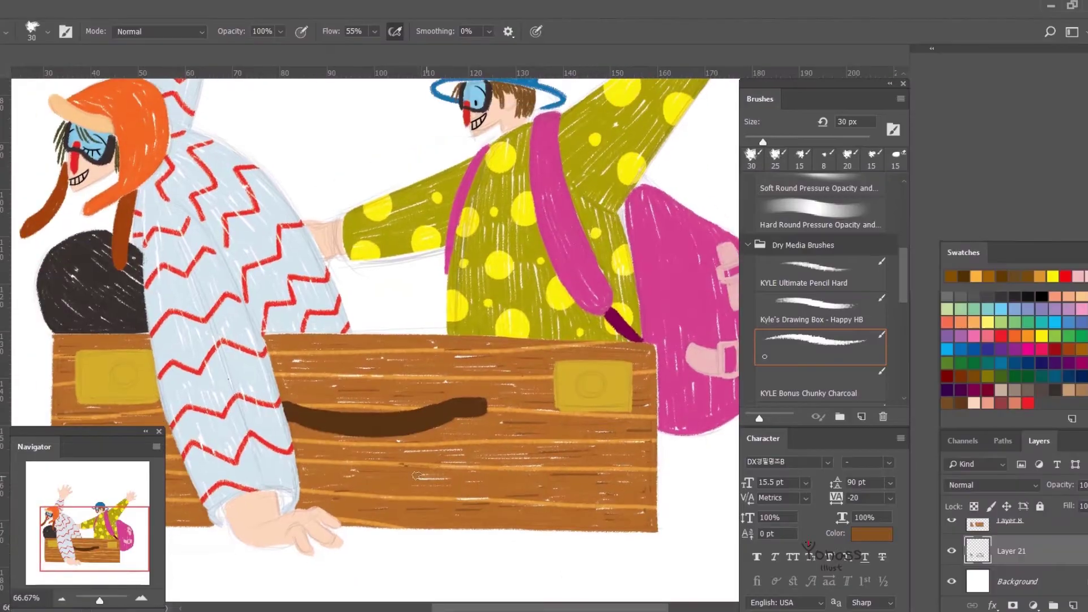
{"action": "left_click_drag", "start_coordinate": [564, 501], "coordinate": [748, 577]}
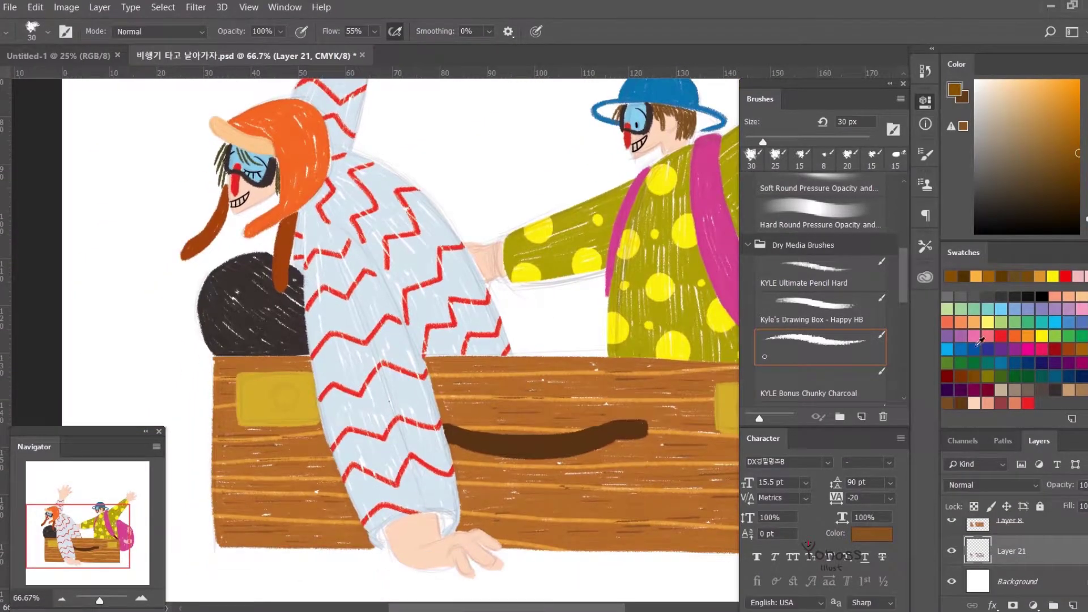
Step: Hatch short teal strokes over the pale blue sleeve and suit of the left traveler
{"action": "left_click", "coordinate": [959, 350]}
{"action": "left_click", "coordinate": [1042, 323]}
{"action": "left_click_drag", "start_coordinate": [318, 245], "coordinate": [321, 300]}
{"action": "left_click_drag", "start_coordinate": [351, 249], "coordinate": [341, 285]}
{"action": "left_click_drag", "start_coordinate": [361, 296], "coordinate": [347, 334]}
{"action": "left_click_drag", "start_coordinate": [342, 424], "coordinate": [332, 465]}
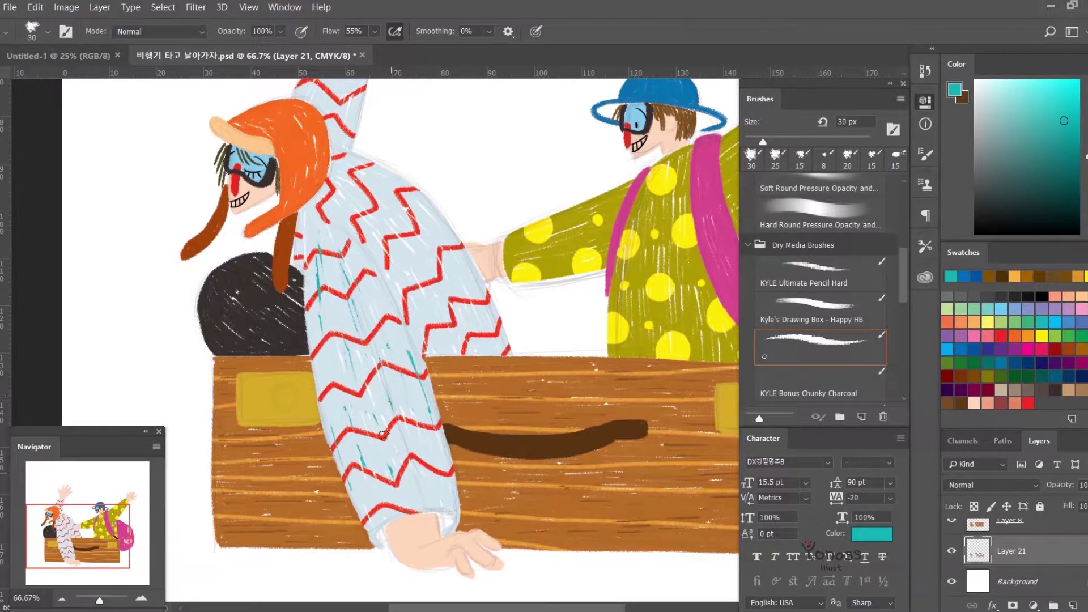
{"action": "left_click_drag", "start_coordinate": [420, 408], "coordinate": [410, 439]}
Step: Review the hatching full screen, then pan to the raised arm and orange hat and pick orange
{"action": "scroll", "coordinate": [391, 477], "scroll_direction": "down", "scroll_amount": 3}
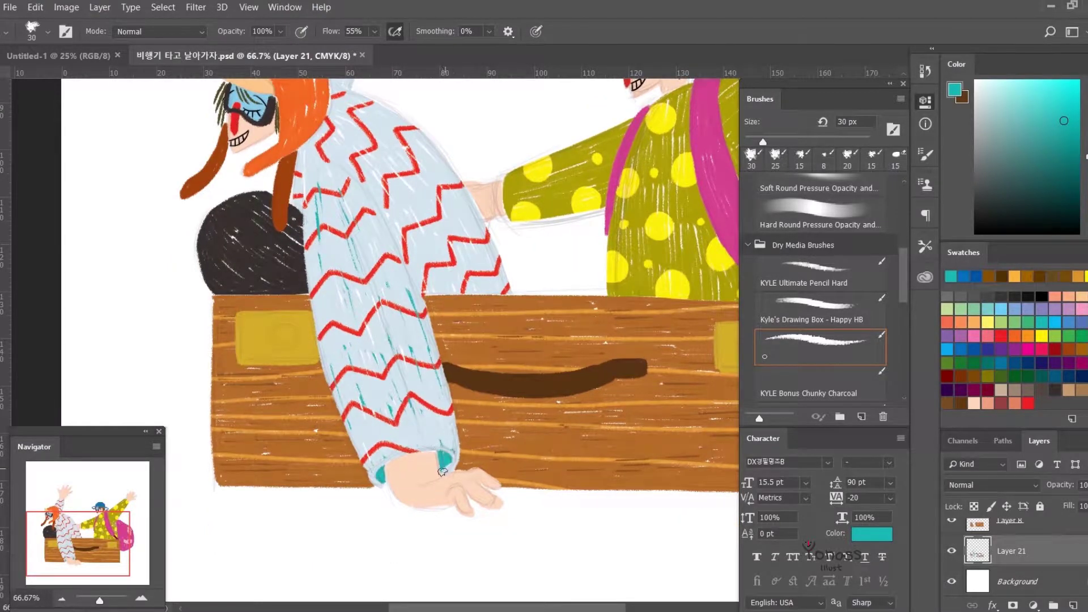
{"action": "scroll", "coordinate": [447, 452], "scroll_direction": "up", "scroll_amount": 2}
{"action": "key", "text": "f"}
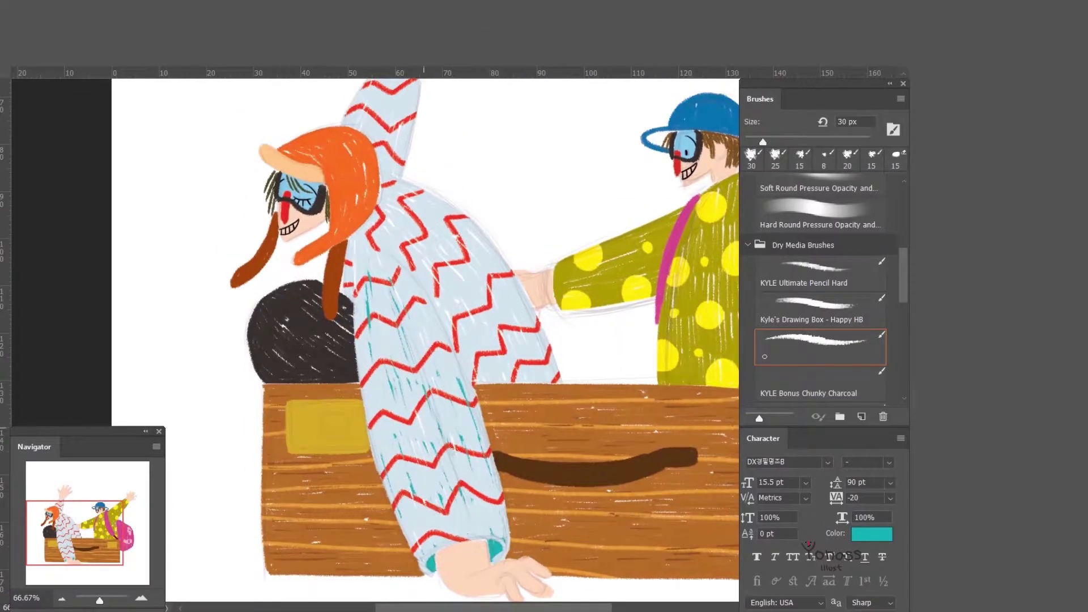
{"action": "key", "text": "f"}
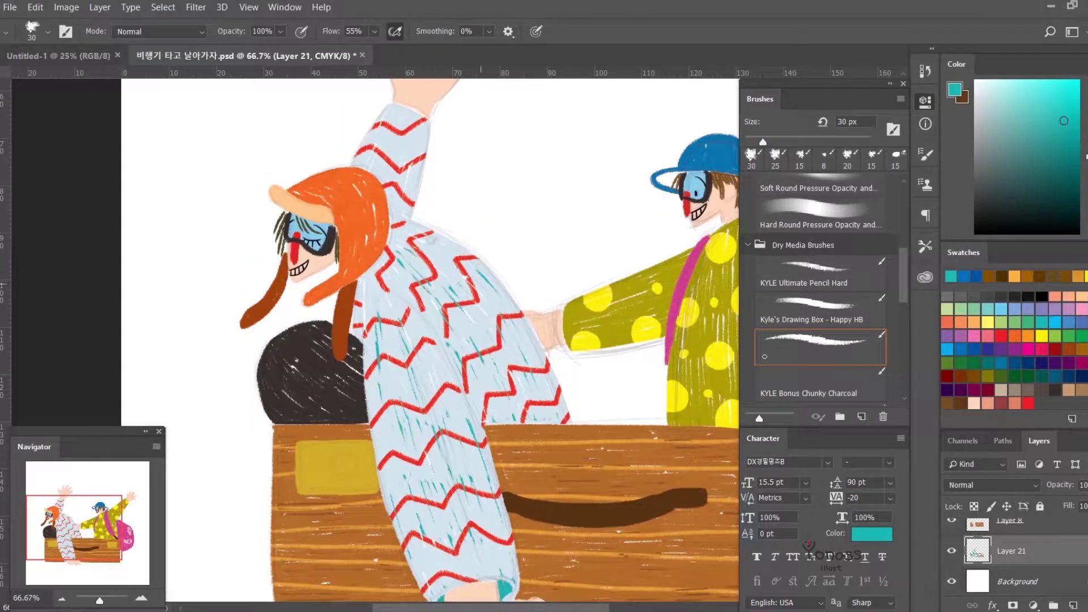
{"action": "left_click_drag", "start_coordinate": [442, 430], "coordinate": [453, 498]}
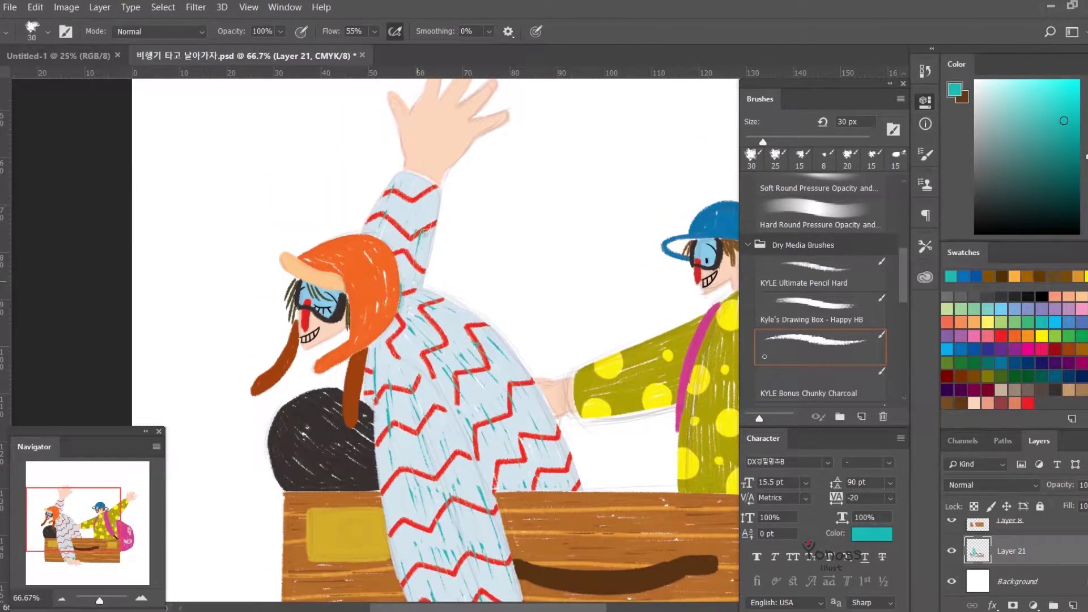
{"action": "scroll", "coordinate": [383, 242], "scroll_direction": "down", "scroll_amount": 3}
{"action": "scroll", "coordinate": [471, 349], "scroll_direction": "right", "scroll_amount": 2}
{"action": "scroll", "coordinate": [482, 311], "scroll_direction": "right", "scroll_amount": 4}
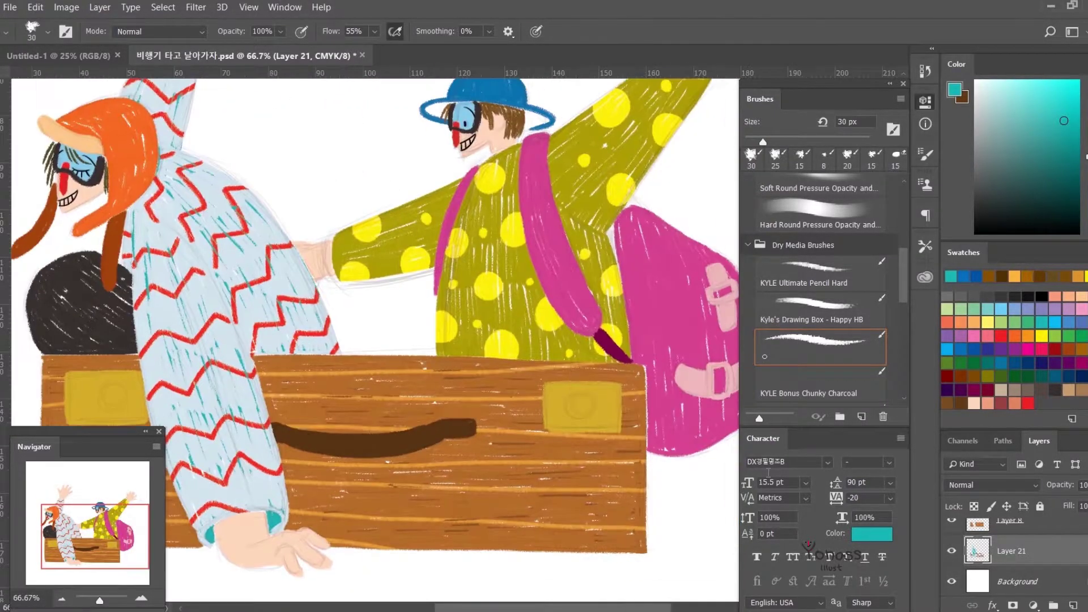
{"action": "scroll", "coordinate": [482, 312], "scroll_direction": "up", "scroll_amount": 2}
{"action": "left_click", "coordinate": [471, 284], "text": "alt"}
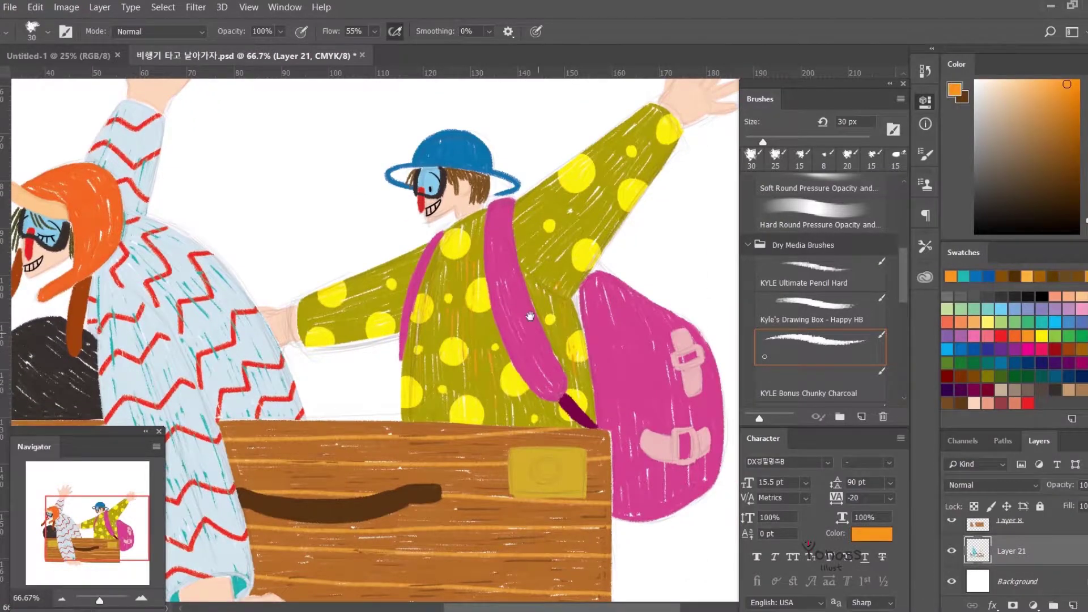
Step: Zoom out and brush darker green texture strokes over the olive jacket and sleeve
{"action": "key", "text": "z"}
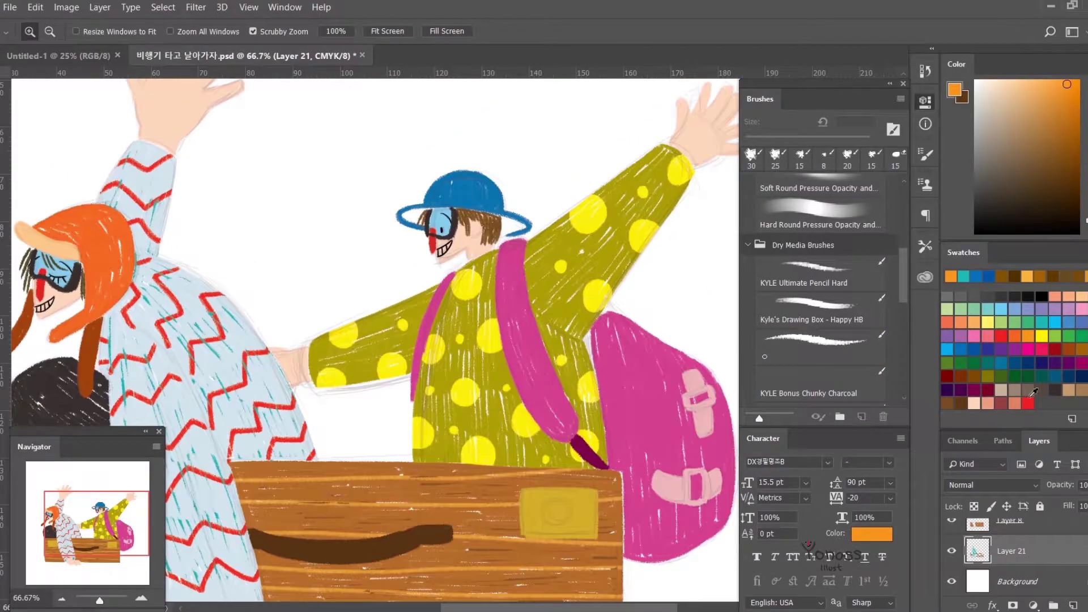
{"action": "left_click", "coordinate": [1025, 386]}
{"action": "left_click_drag", "start_coordinate": [510, 272], "coordinate": [492, 271]}
{"action": "key", "text": "b"}
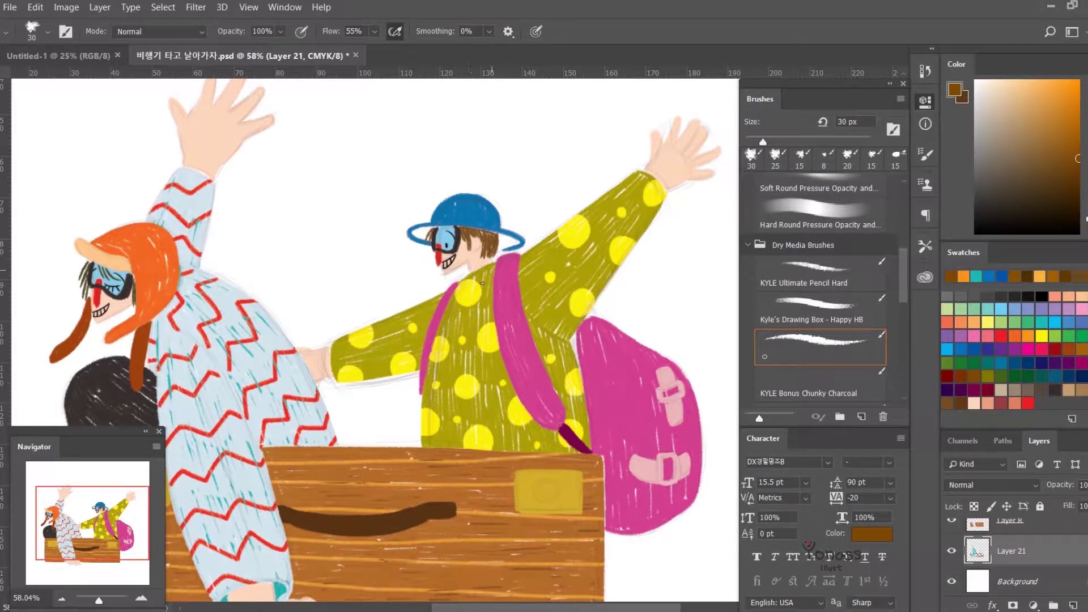
{"action": "left_click", "coordinate": [1056, 334]}
{"action": "left_click_drag", "start_coordinate": [486, 309], "coordinate": [478, 340]}
{"action": "left_click_drag", "start_coordinate": [457, 314], "coordinate": [476, 408]}
{"action": "left_click_drag", "start_coordinate": [437, 352], "coordinate": [442, 414]}
{"action": "left_click_drag", "start_coordinate": [502, 385], "coordinate": [485, 380]}
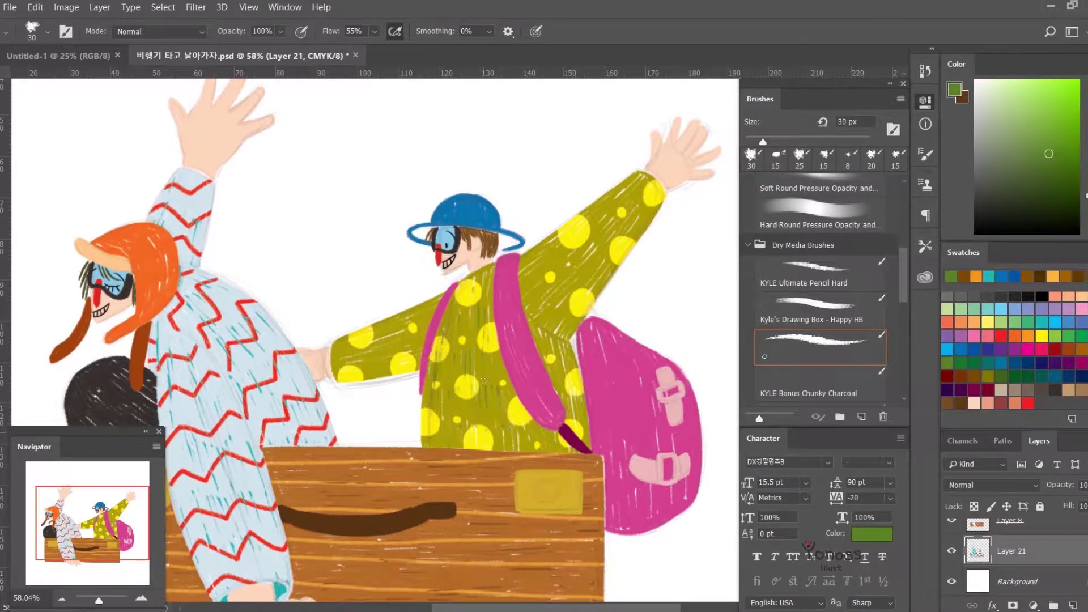
Step: Pan across the jacket and raised arm, pick crimson, and zoom out to the whole canvas
{"action": "left_click_drag", "start_coordinate": [392, 360], "coordinate": [398, 392]}
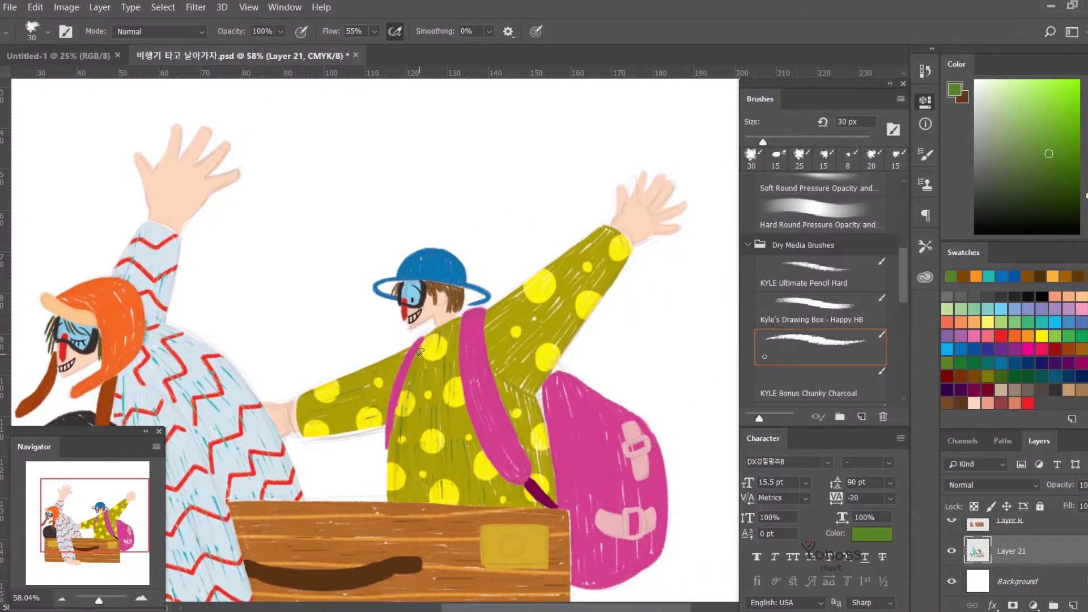
{"action": "left_click_drag", "start_coordinate": [663, 213], "coordinate": [529, 315]}
{"action": "left_click_drag", "start_coordinate": [426, 394], "coordinate": [457, 409]}
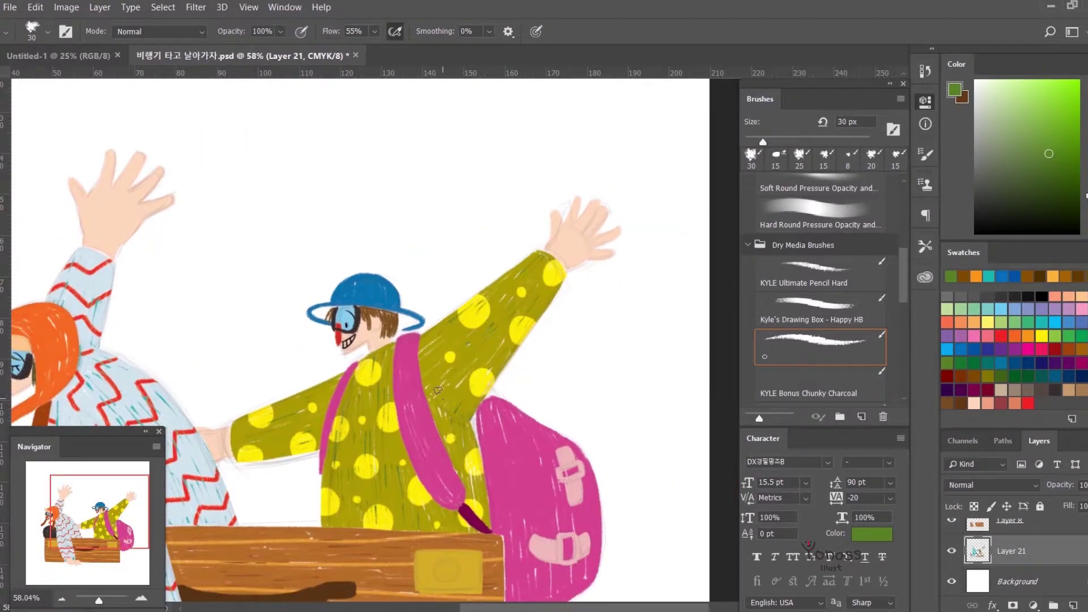
{"action": "scroll", "coordinate": [464, 434], "scroll_direction": "down", "scroll_amount": 2}
{"action": "scroll", "coordinate": [470, 499], "scroll_direction": "right", "scroll_amount": 1}
{"action": "left_click", "coordinate": [987, 389]}
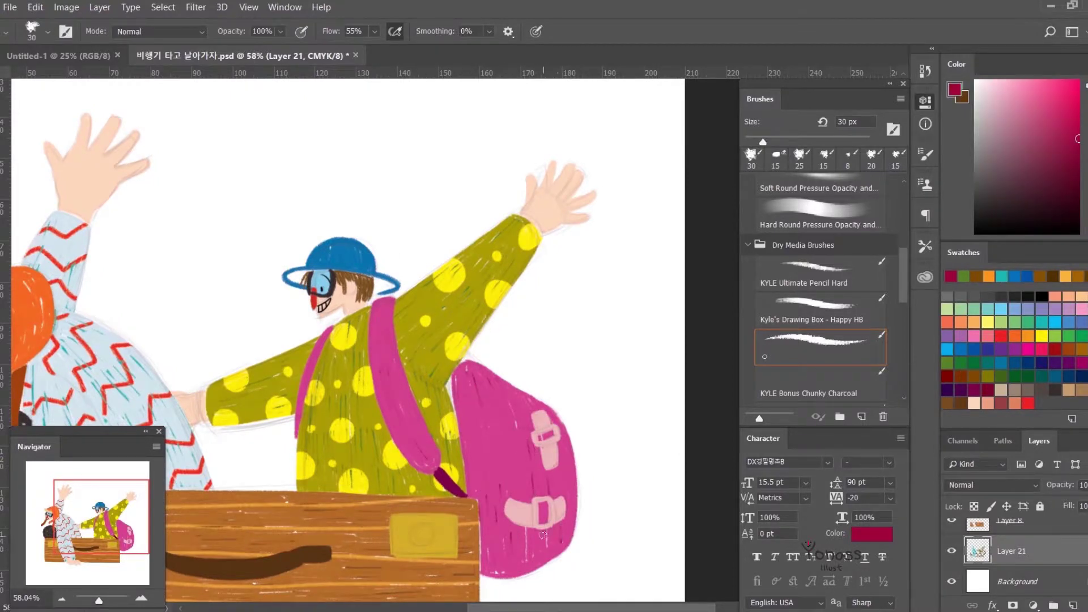
{"action": "scroll", "coordinate": [478, 459], "scroll_direction": "left", "scroll_amount": 10}
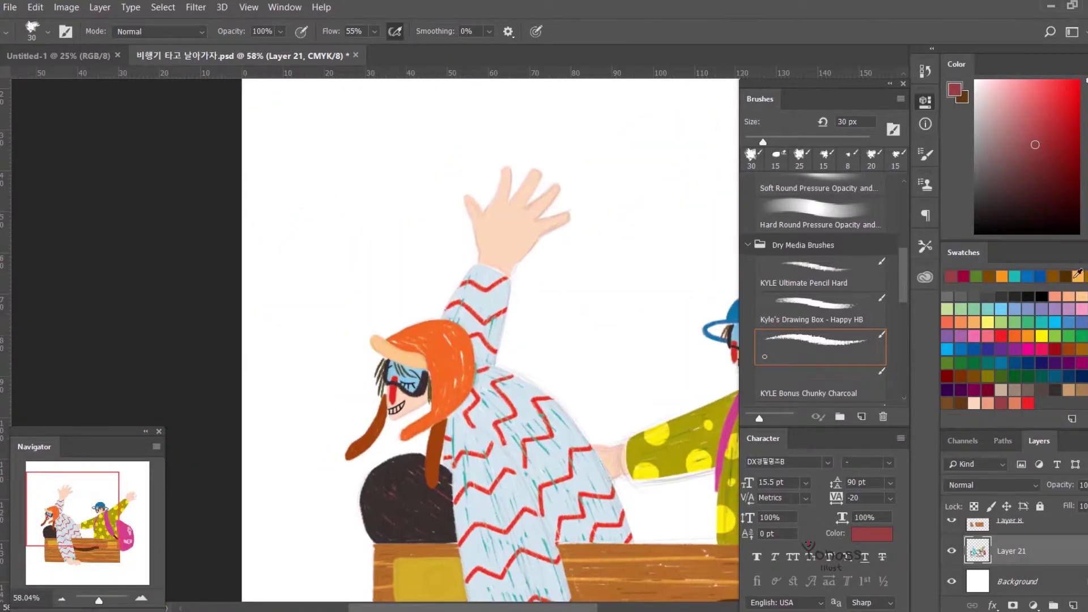
{"action": "key", "text": "ctrl+minus"}
{"action": "key", "text": "ctrl+minus"}
{"action": "key", "text": "ctrl+minus"}
{"action": "key", "text": "ctrl+plus"}
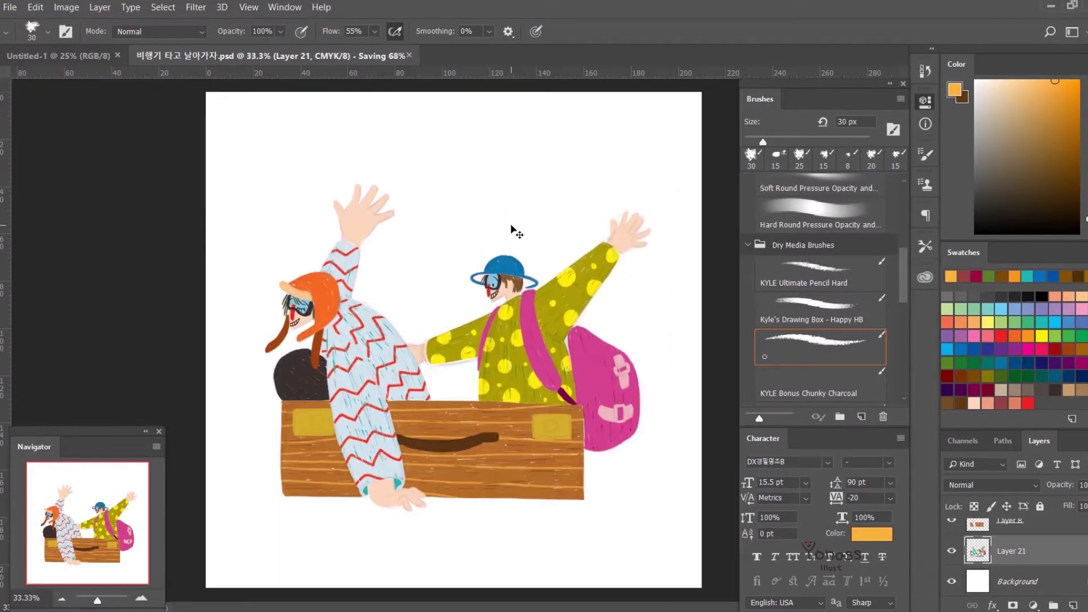
Step: Zoom in on the left traveller, undo the stray salmon hand stroke, and pan to the polka-dot traveller's raised hand
{"action": "scroll", "coordinate": [1015, 556], "scroll_direction": "up", "scroll_amount": 5}
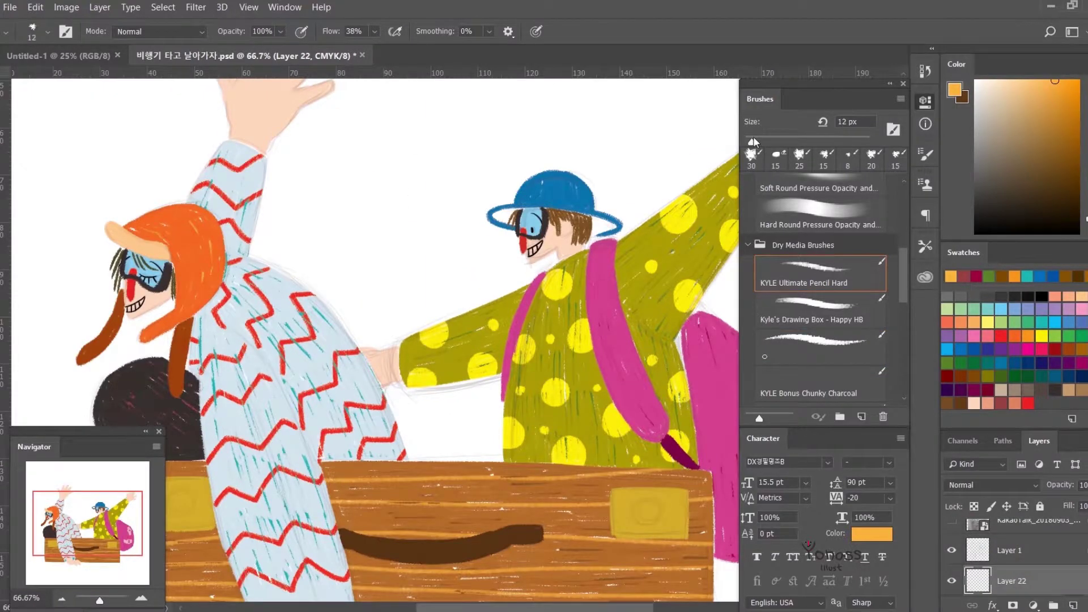
{"action": "left_click_drag", "start_coordinate": [340, 255], "coordinate": [465, 238]}
{"action": "key", "text": "ctrl+plus"}
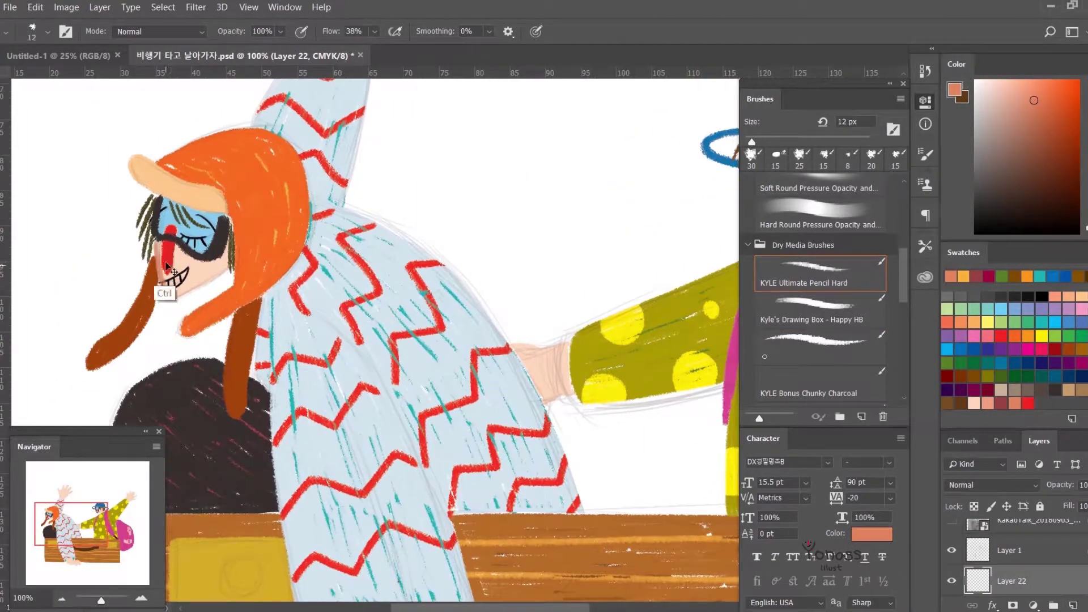
{"action": "scroll", "coordinate": [359, 318], "scroll_direction": "down", "scroll_amount": 10}
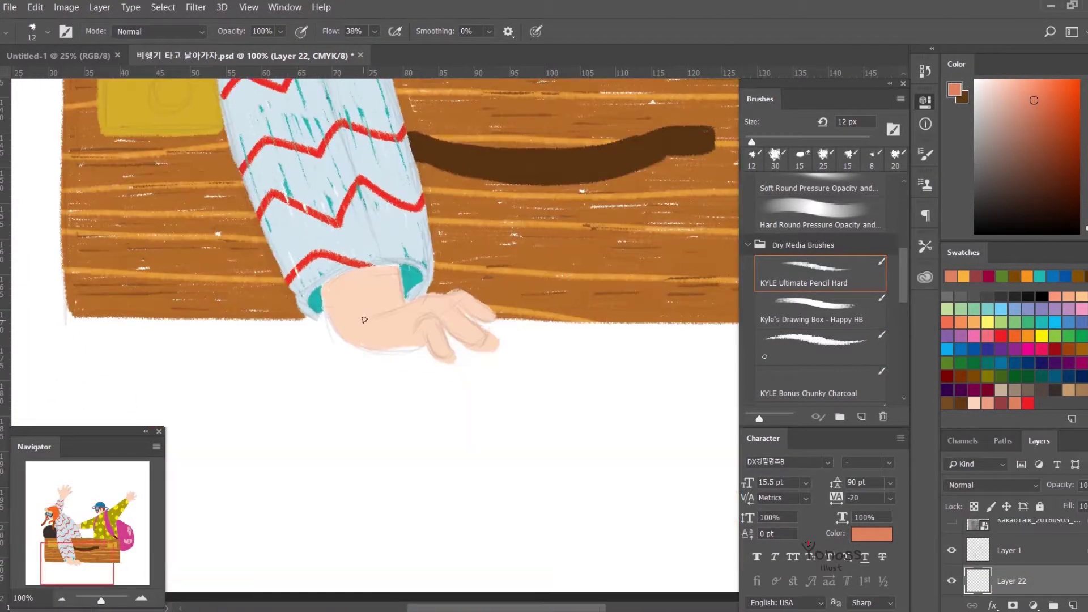
{"action": "key", "text": "ctrl+z"}
{"action": "scroll", "coordinate": [384, 299], "scroll_direction": "down", "scroll_amount": 1}
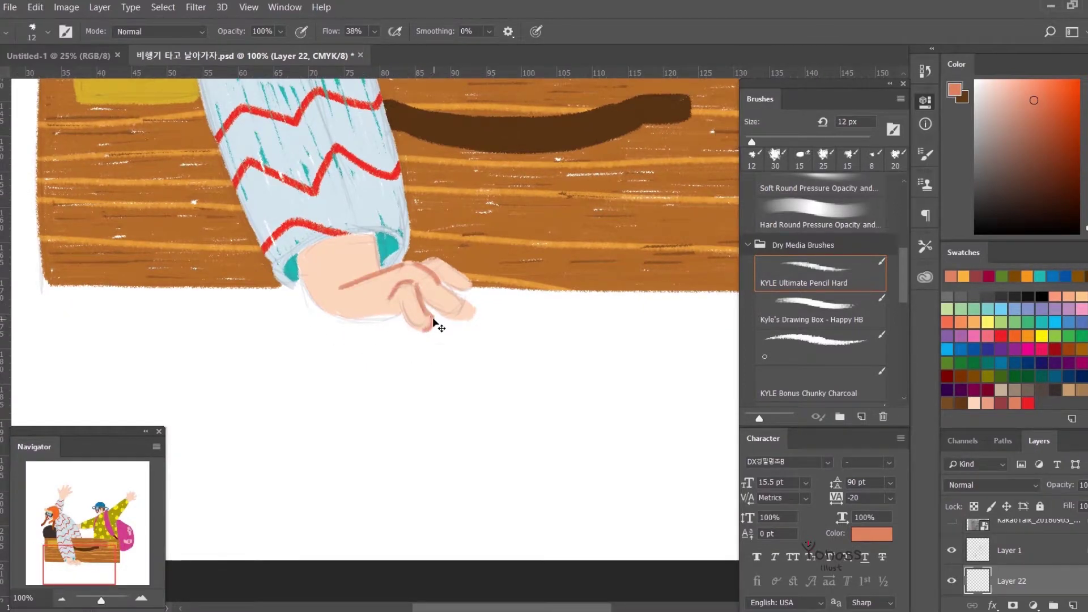
{"action": "scroll", "coordinate": [465, 294], "scroll_direction": "down", "scroll_amount": 1}
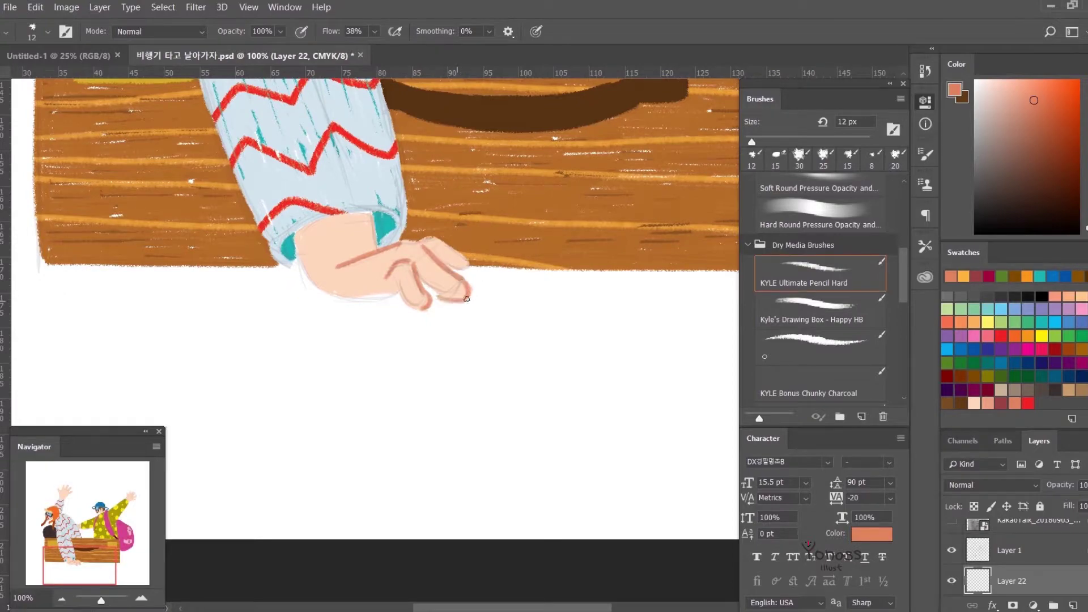
{"action": "left_click_drag", "start_coordinate": [424, 245], "coordinate": [420, 477]}
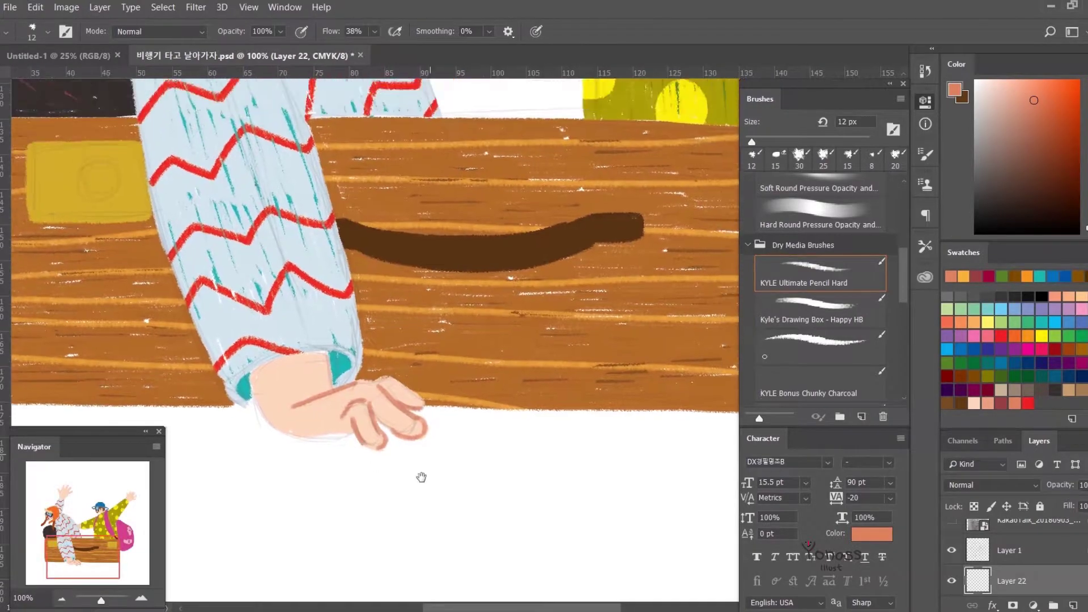
{"action": "scroll", "coordinate": [425, 270], "scroll_direction": "up", "scroll_amount": 10}
{"action": "scroll", "coordinate": [425, 270], "scroll_direction": "right", "scroll_amount": 10}
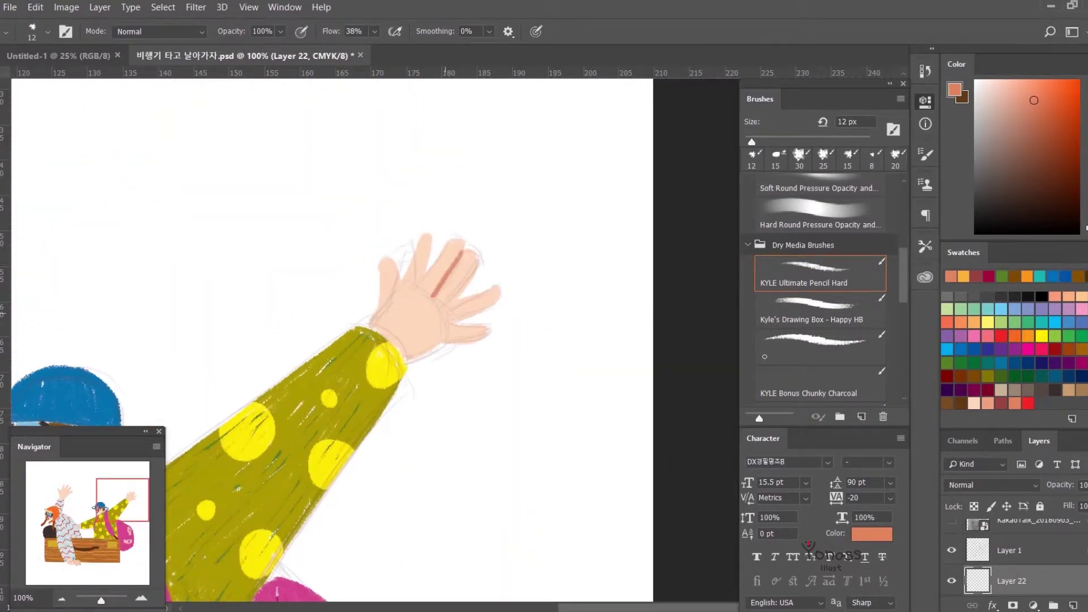
{"action": "scroll", "coordinate": [519, 493], "scroll_direction": "up", "scroll_amount": 2}
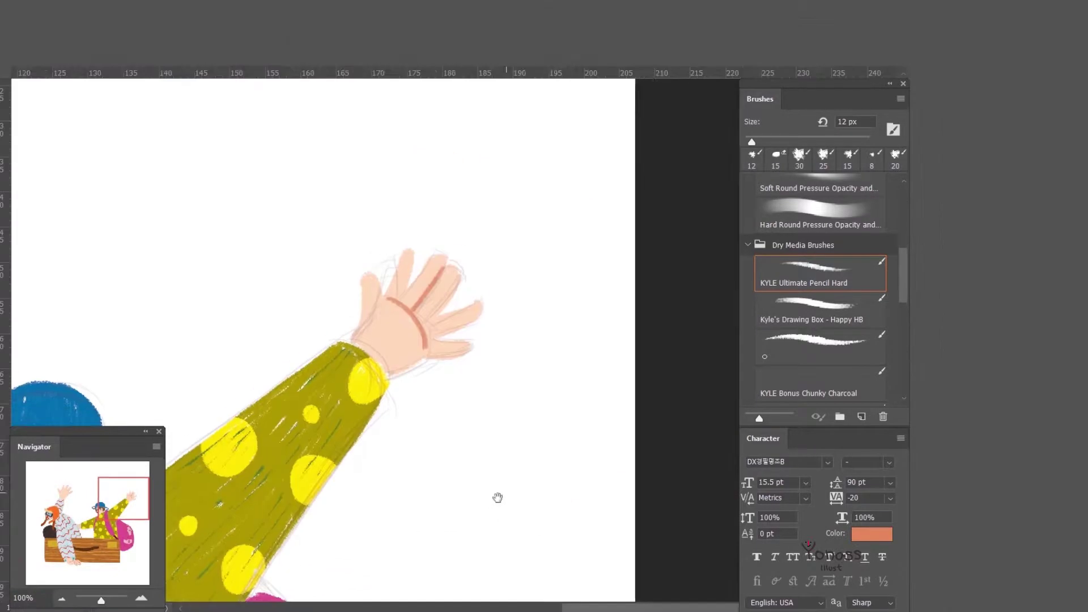
{"action": "scroll", "coordinate": [404, 339], "scroll_direction": "up", "scroll_amount": 1}
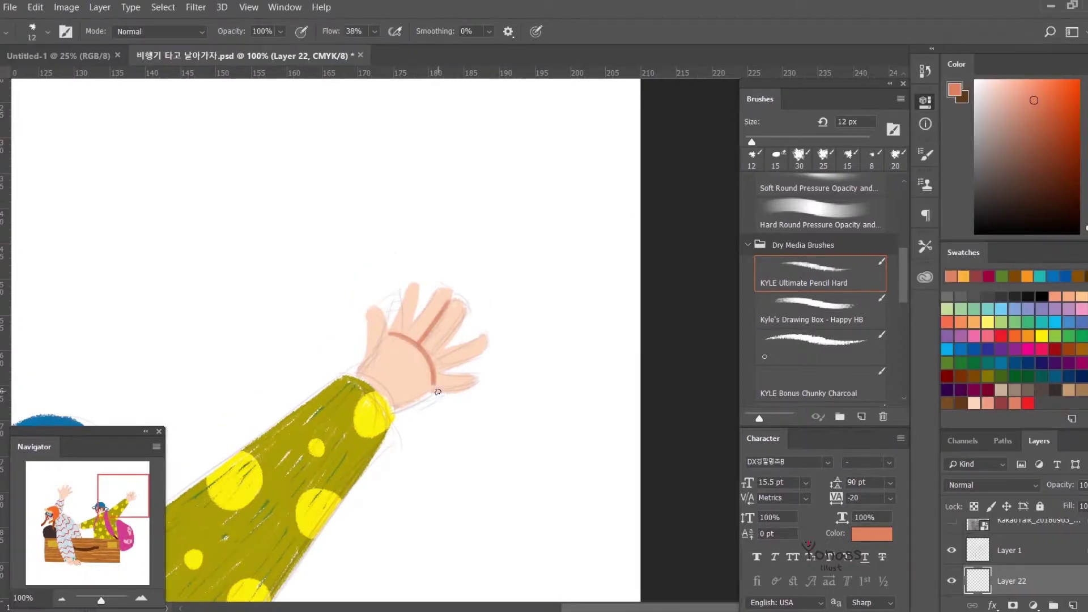
Step: Use peach and a 25 px dry-media brush on Layer 7, then return to Layer 22 with salmon and the hard pencil
{"action": "left_click", "coordinate": [426, 357], "text": "ctrl"}
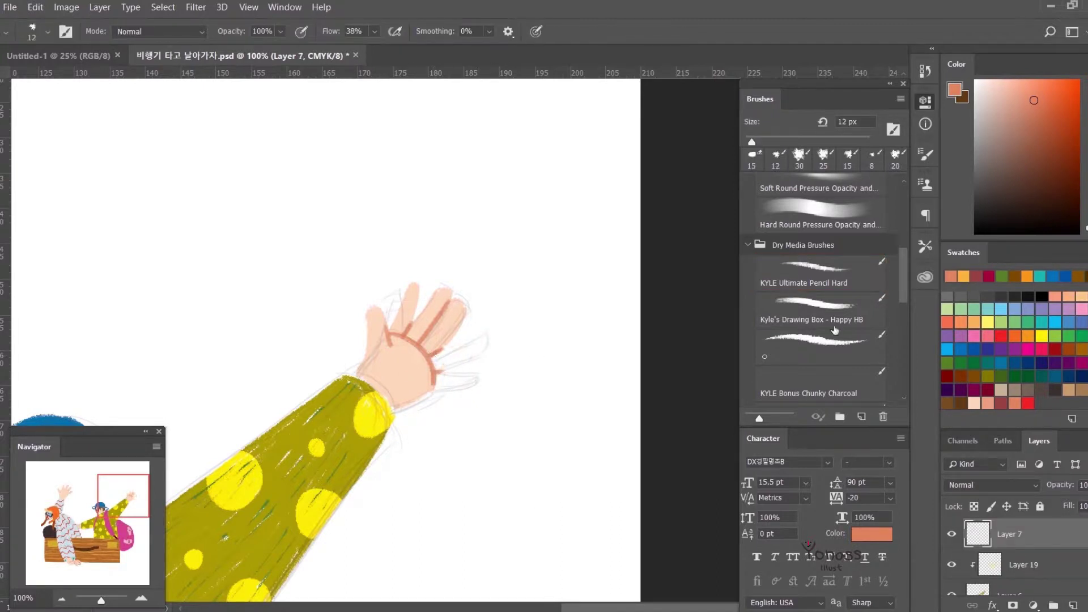
{"action": "left_click", "coordinate": [976, 404]}
{"action": "left_click", "coordinate": [819, 347]}
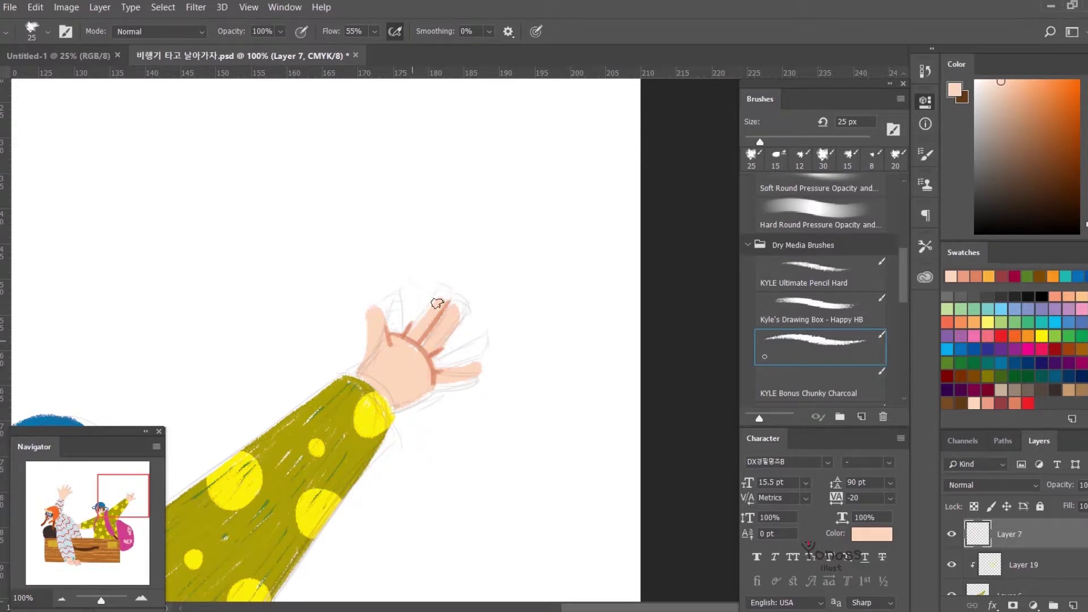
{"action": "key", "text": "ctrl+shift+alt+n"}
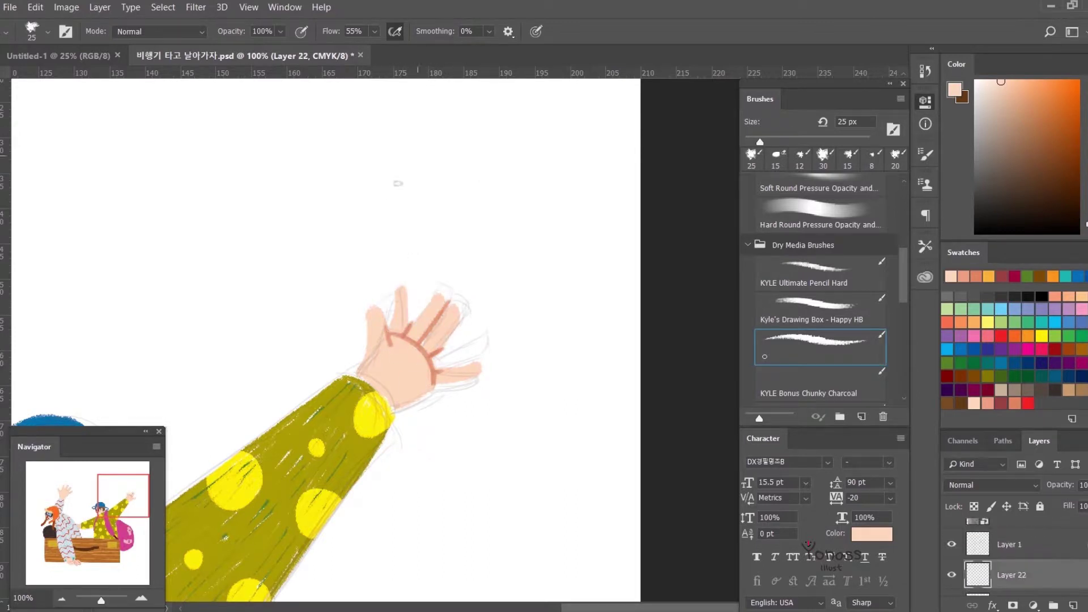
{"action": "left_click", "coordinate": [976, 276]}
{"action": "left_click", "coordinate": [817, 272]}
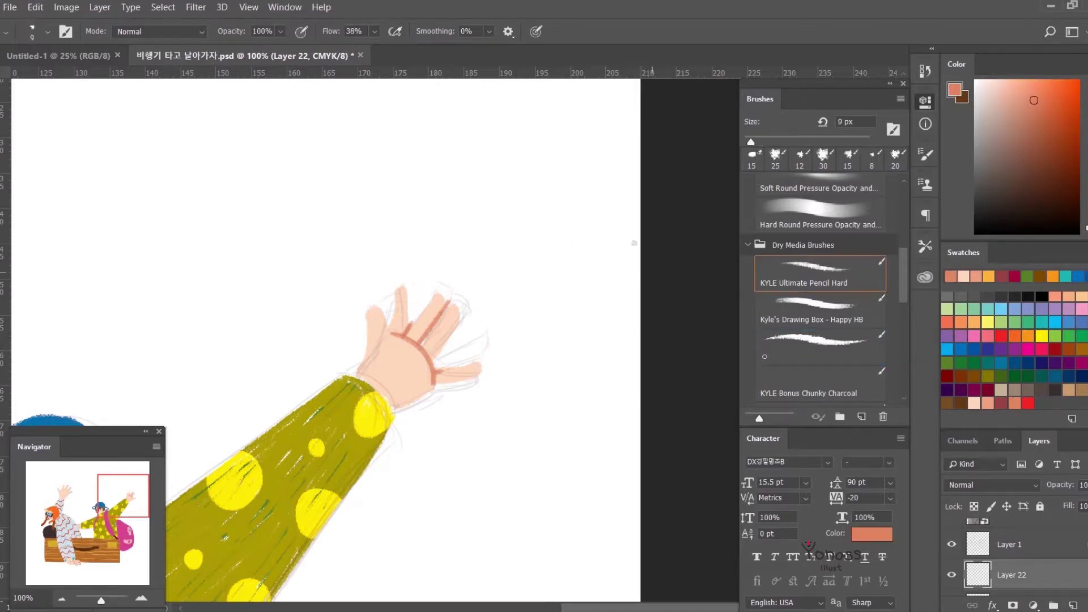
Step: Scroll around the canvas to the striped traveller's hand
{"action": "scroll", "coordinate": [470, 339], "scroll_direction": "left", "scroll_amount": 6}
{"action": "scroll", "coordinate": [470, 339], "scroll_direction": "down", "scroll_amount": 3}
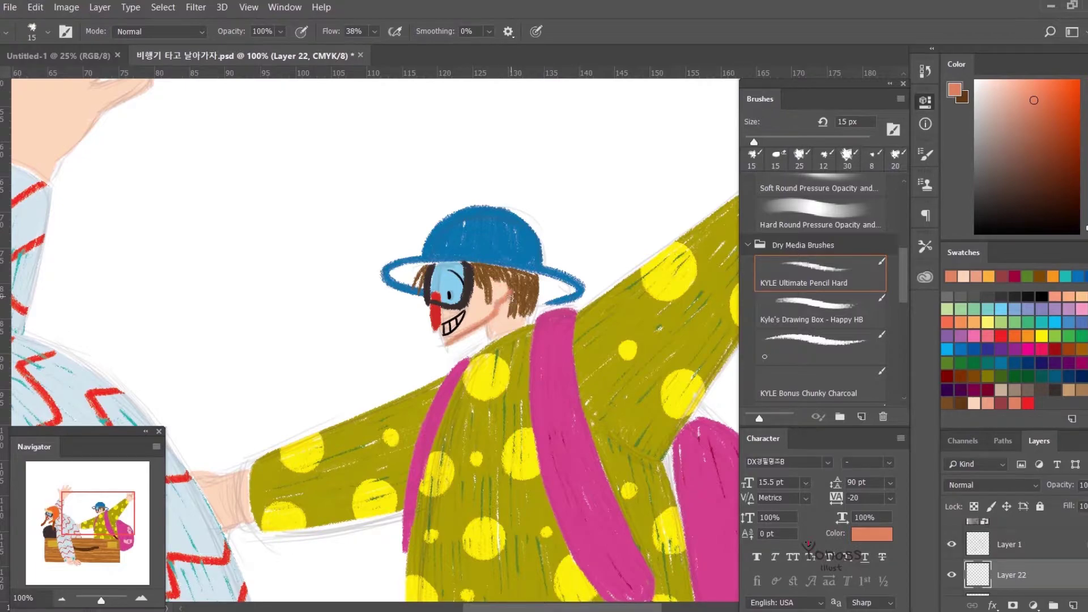
{"action": "scroll", "coordinate": [508, 292], "scroll_direction": "left", "scroll_amount": 5}
{"action": "scroll", "coordinate": [397, 267], "scroll_direction": "up", "scroll_amount": 4}
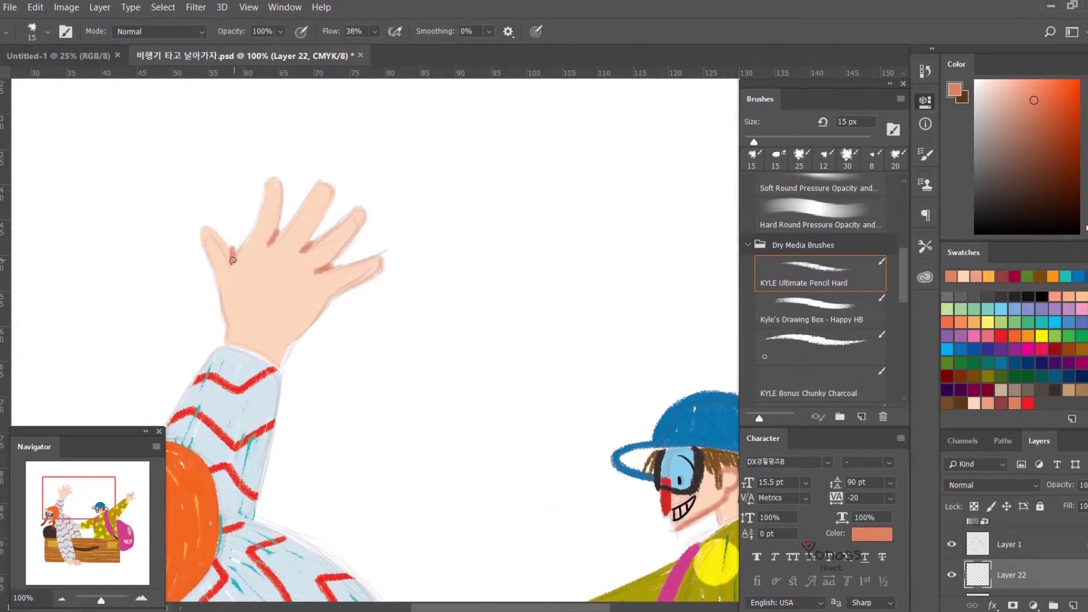
{"action": "scroll", "coordinate": [273, 317], "scroll_direction": "down", "scroll_amount": 5}
{"action": "scroll", "coordinate": [311, 391], "scroll_direction": "right", "scroll_amount": 3}
{"action": "scroll", "coordinate": [311, 391], "scroll_direction": "right", "scroll_amount": 2}
{"action": "scroll", "coordinate": [311, 391], "scroll_direction": "right", "scroll_amount": 3}
{"action": "mouse_move", "coordinate": [311, 391]}
{"action": "left_mouse_down"}
{"action": "mouse_move", "coordinate": [253, 351]}
{"action": "mouse_move", "coordinate": [289, 269]}
{"action": "left_mouse_up"}
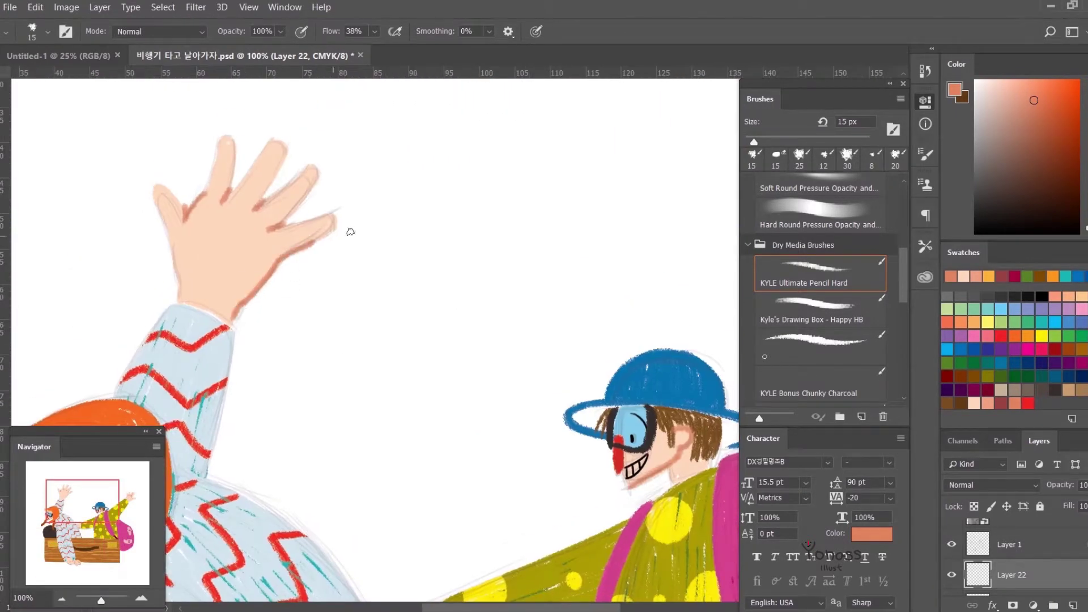
Step: Move to the polka-dot traveller's raised arm, then zoom out to frame both travellers and the suitcase
{"action": "left_click_drag", "start_coordinate": [333, 220], "coordinate": [594, 327]}
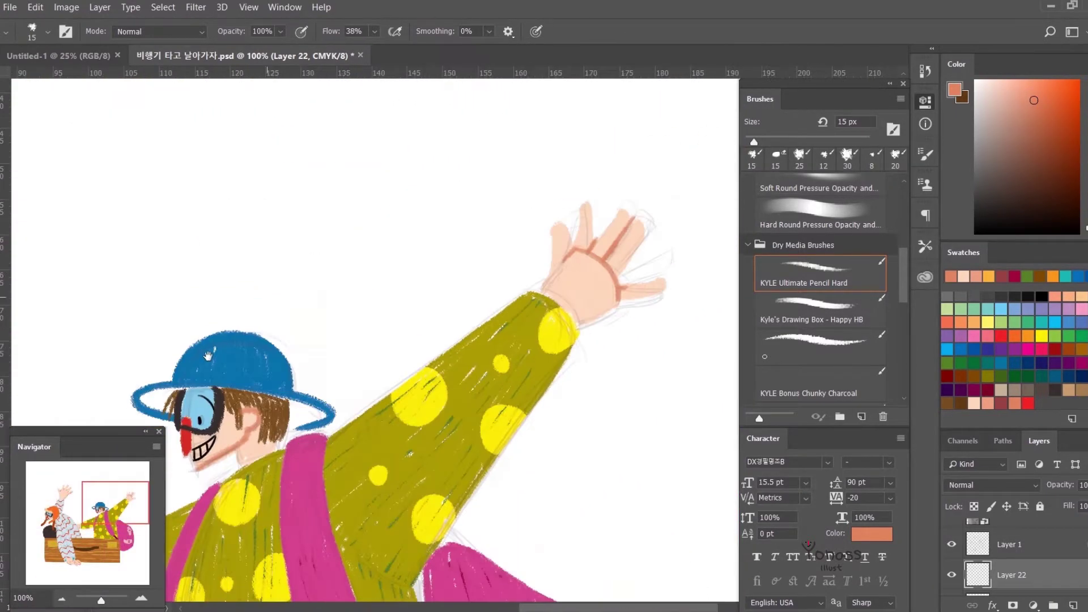
{"action": "scroll", "coordinate": [622, 316], "scroll_direction": "up", "scroll_amount": 2}
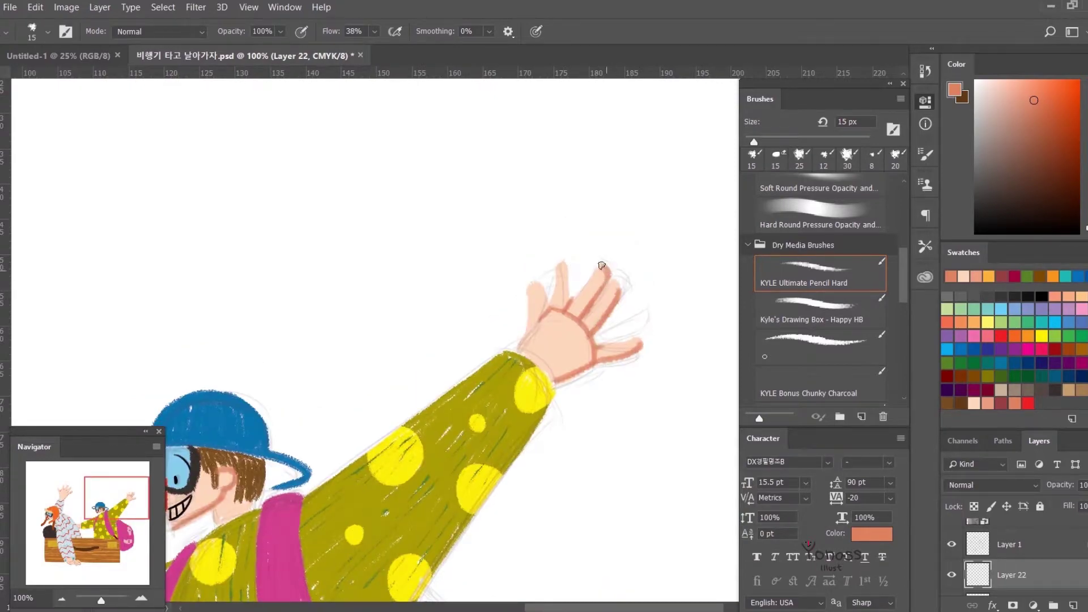
{"action": "key", "text": "ctrl+minus"}
{"action": "left_click_drag", "start_coordinate": [655, 417], "coordinate": [717, 497]}
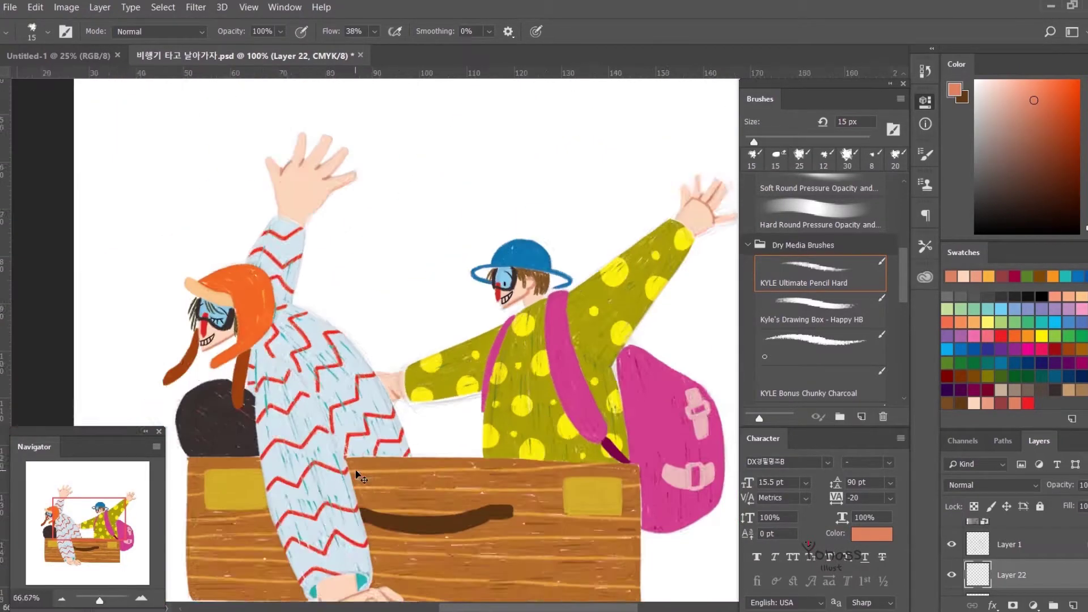
Step: Paint a dark teal patch on the polka-dot traveller's sleeve
{"action": "key", "text": "ctrl+minus"}
{"action": "left_click_drag", "start_coordinate": [473, 401], "coordinate": [384, 452]}
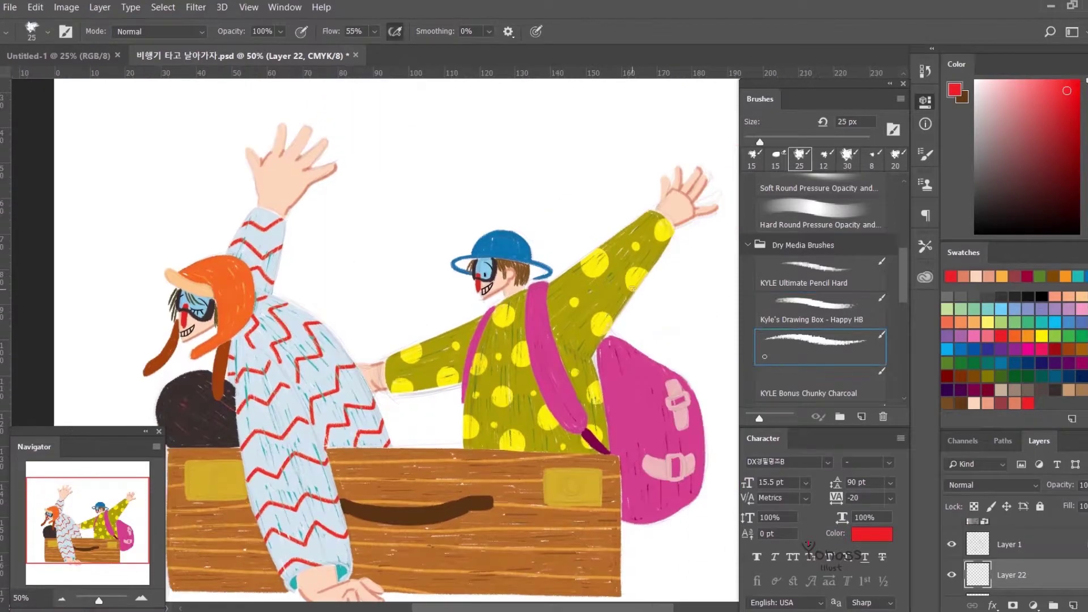
{"action": "left_click", "coordinate": [1033, 363]}
{"action": "mouse_move", "coordinate": [448, 376]}
{"action": "left_mouse_down"}
{"action": "mouse_move", "coordinate": [494, 370]}
{"action": "mouse_move", "coordinate": [482, 357]}
{"action": "mouse_move", "coordinate": [551, 312]}
{"action": "left_mouse_up"}
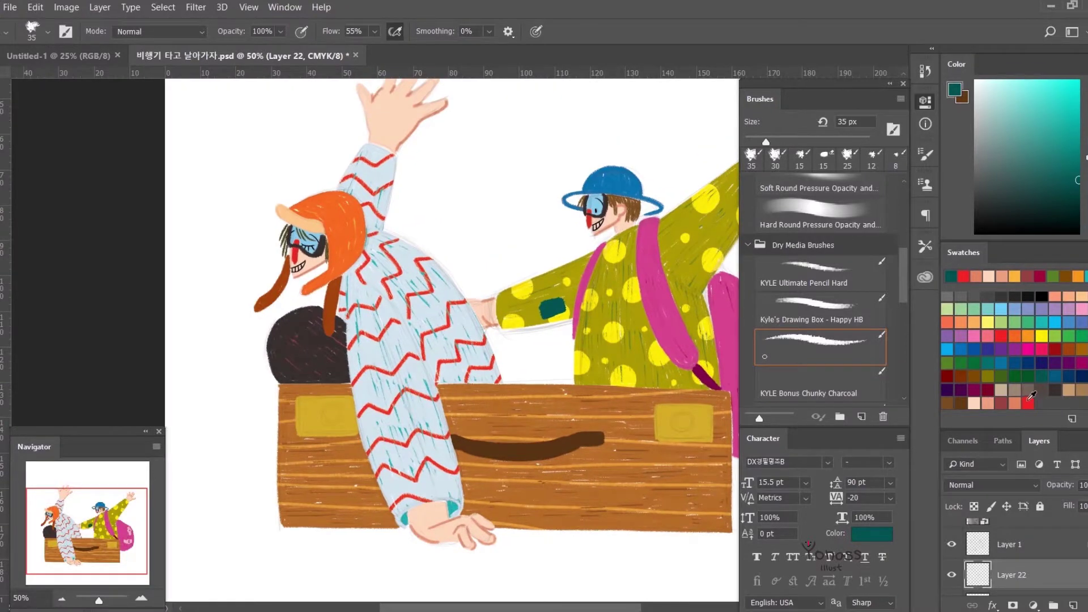
Step: Paint a navy patch on the striped sleeve, undoing the oversized stroke
{"action": "left_click", "coordinate": [1048, 361]}
{"action": "left_click_drag", "start_coordinate": [376, 238], "coordinate": [385, 245]}
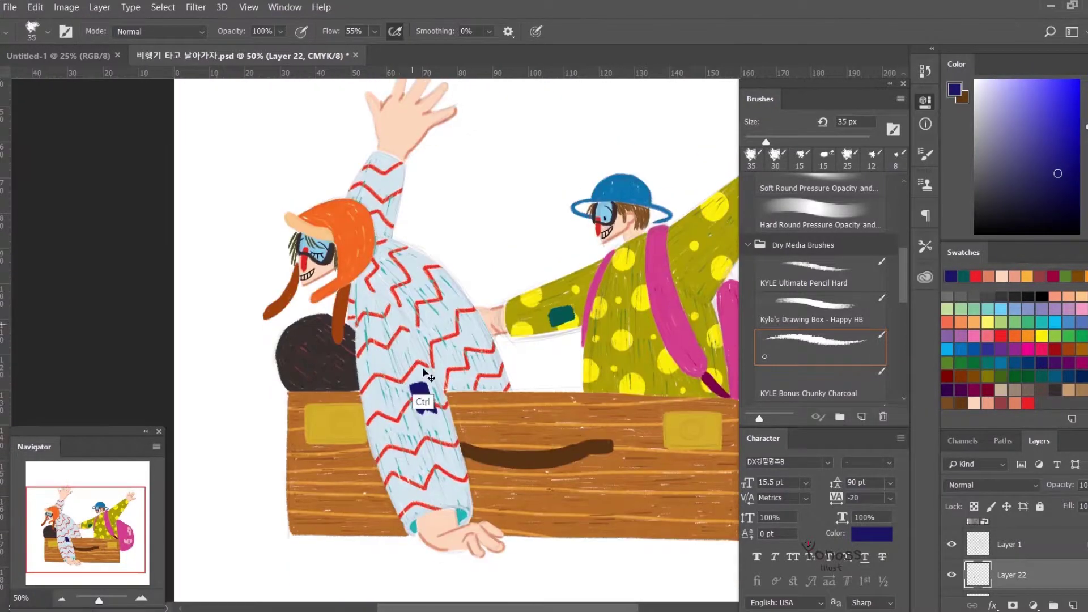
{"action": "key", "text": "ctrl+z"}
{"action": "key", "text": "bracketright"}
{"action": "scroll", "coordinate": [411, 406], "scroll_direction": "up", "scroll_amount": 1}
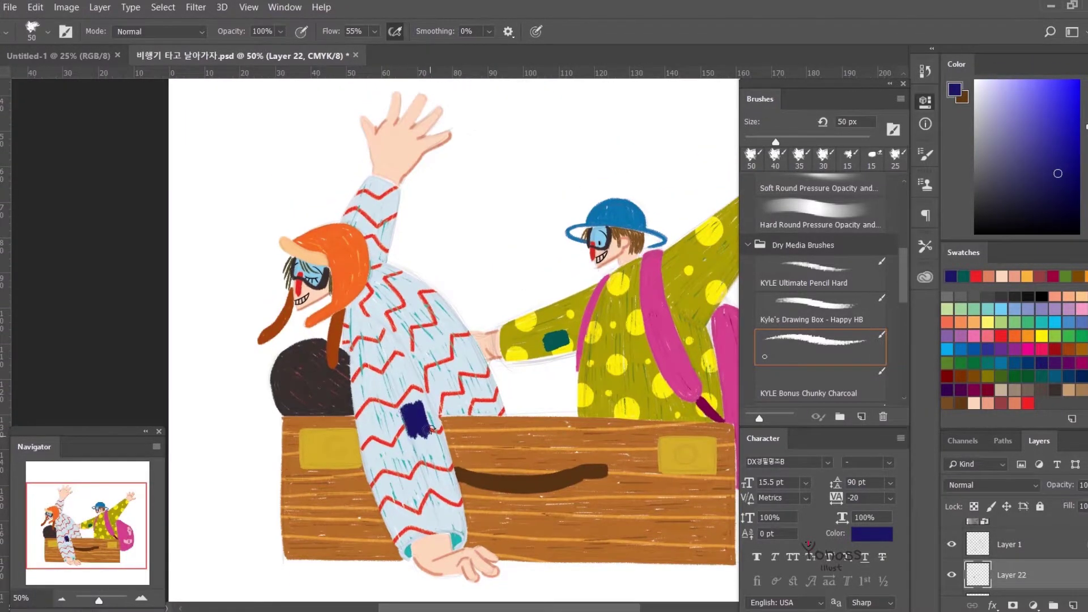
{"action": "key", "text": "ctrl+z"}
{"action": "scroll", "coordinate": [340, 425], "scroll_direction": "up", "scroll_amount": 3}
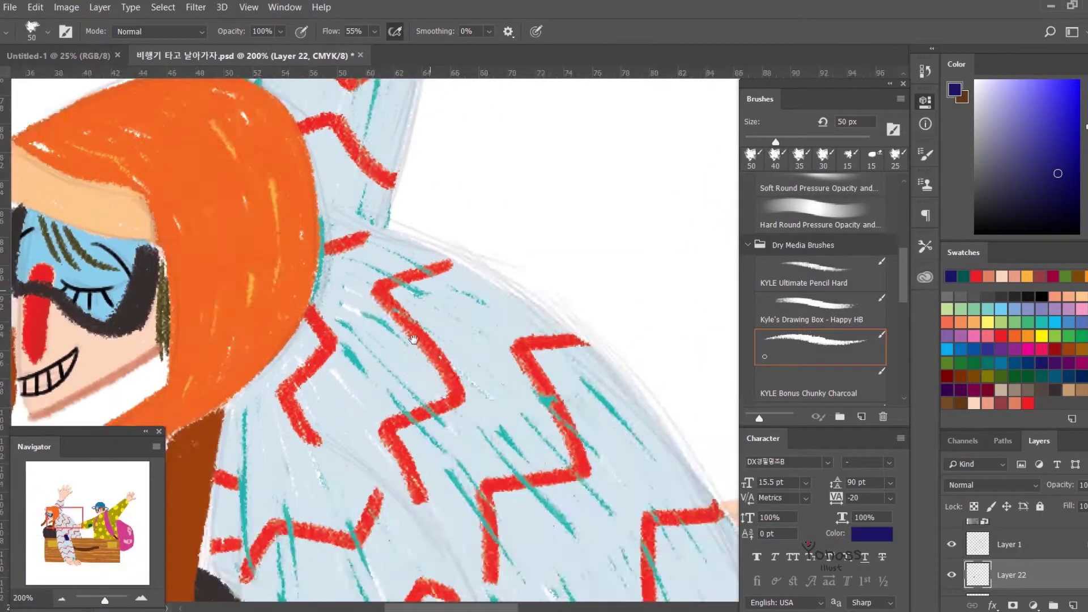
Step: Zoom to the blue-hatted traveller's face, pick bright red for the cheek blush, then fit the illustration
{"action": "left_click", "coordinate": [341, 426], "text": "alt"}
{"action": "key", "text": "comma"}
{"action": "key", "text": "comma"}
{"action": "left_click_drag", "start_coordinate": [385, 454], "coordinate": [256, 348]}
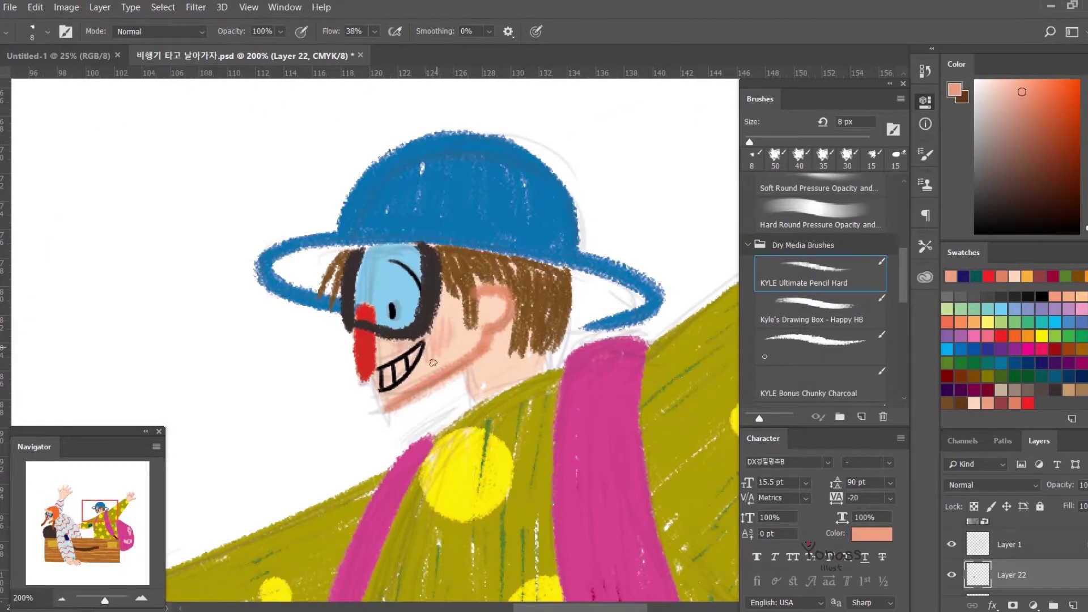
{"action": "left_click", "coordinate": [446, 348], "text": "alt"}
{"action": "left_click", "coordinate": [365, 340], "text": "alt"}
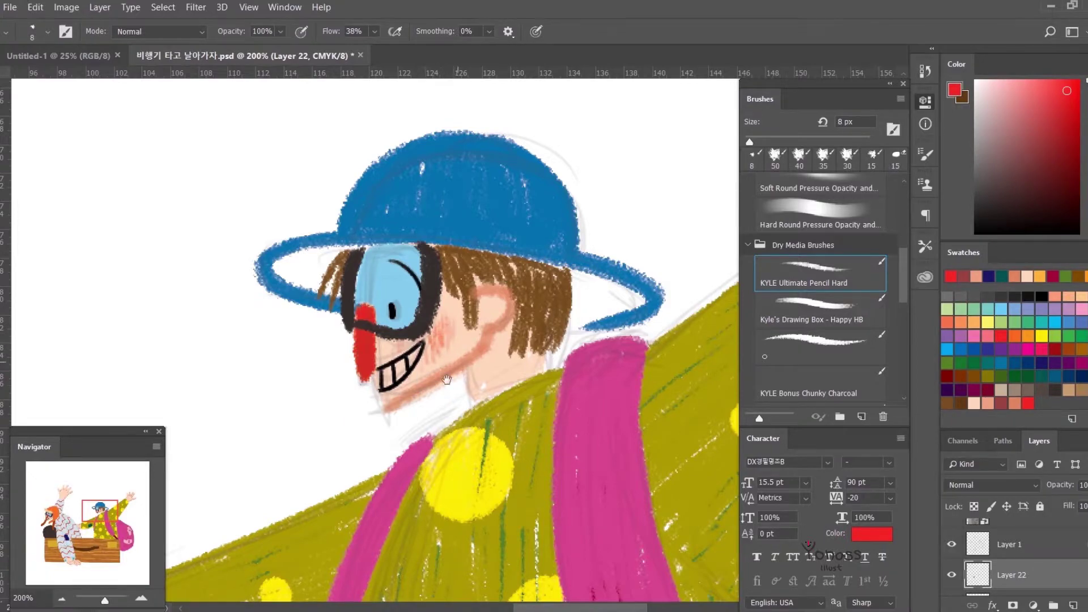
{"action": "key", "text": "ctrl+0"}
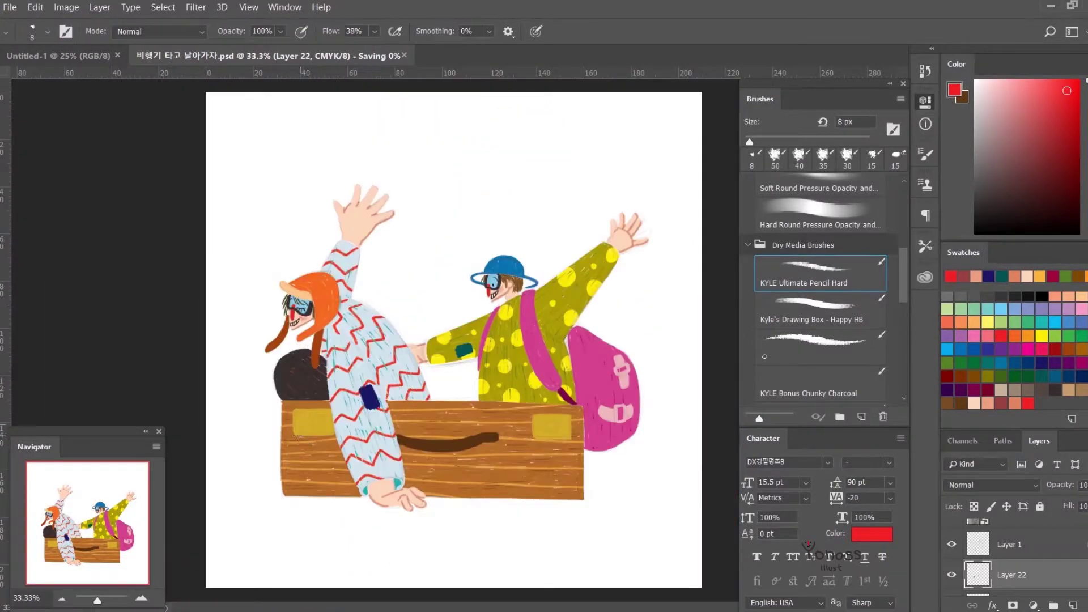
{"action": "scroll", "coordinate": [648, 498], "scroll_direction": "up", "scroll_amount": 3}
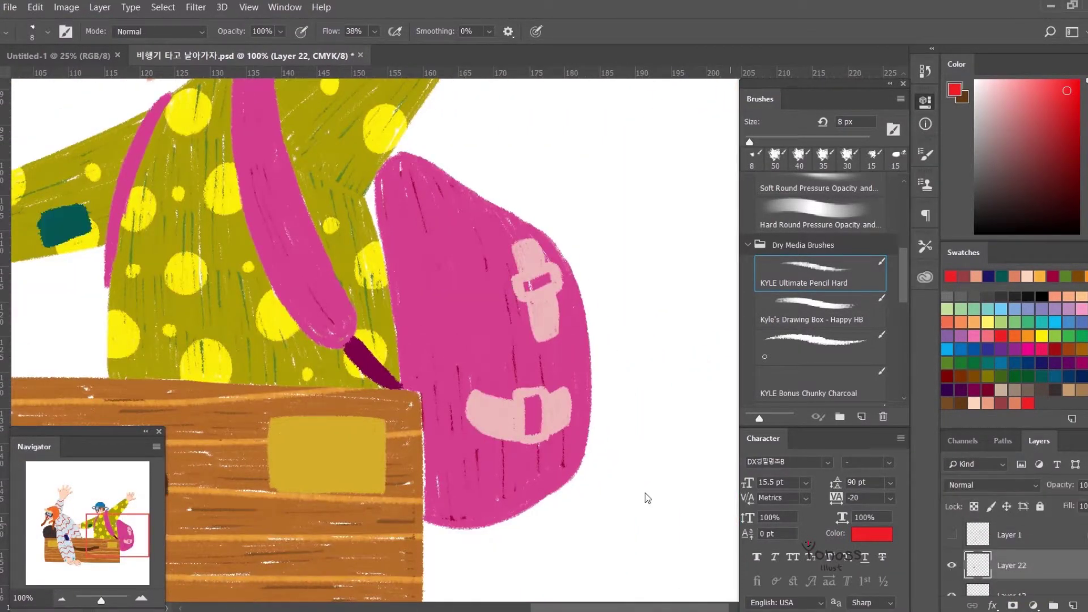
Step: Draw dark maroon stitching along the pink backpack strap, redrawing it as two segments
{"action": "left_click_drag", "start_coordinate": [400, 167], "coordinate": [481, 212]}
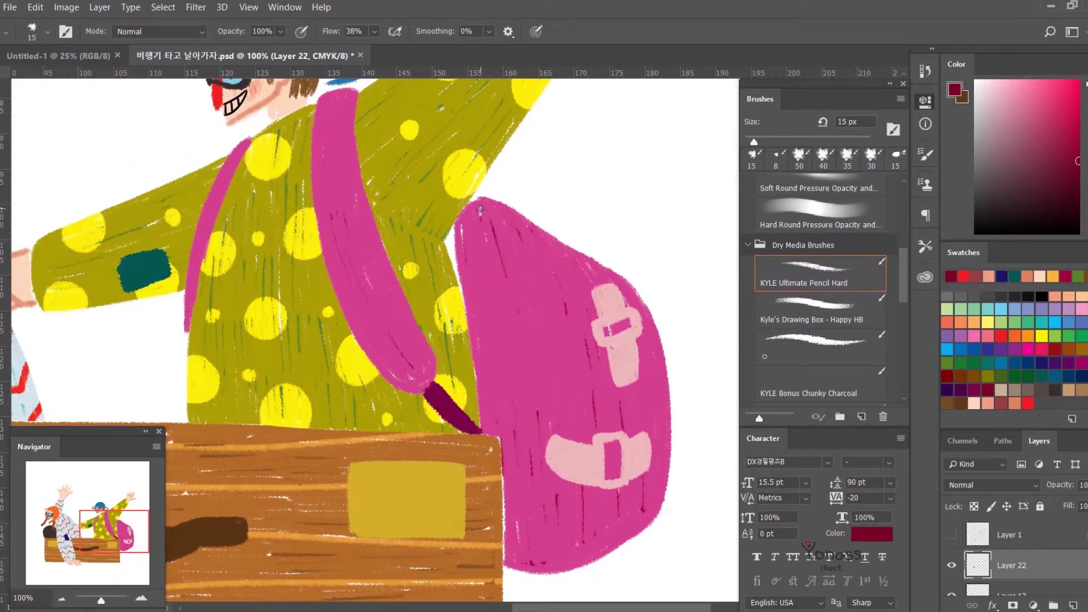
{"action": "scroll", "coordinate": [587, 357], "scroll_direction": "down", "scroll_amount": 2}
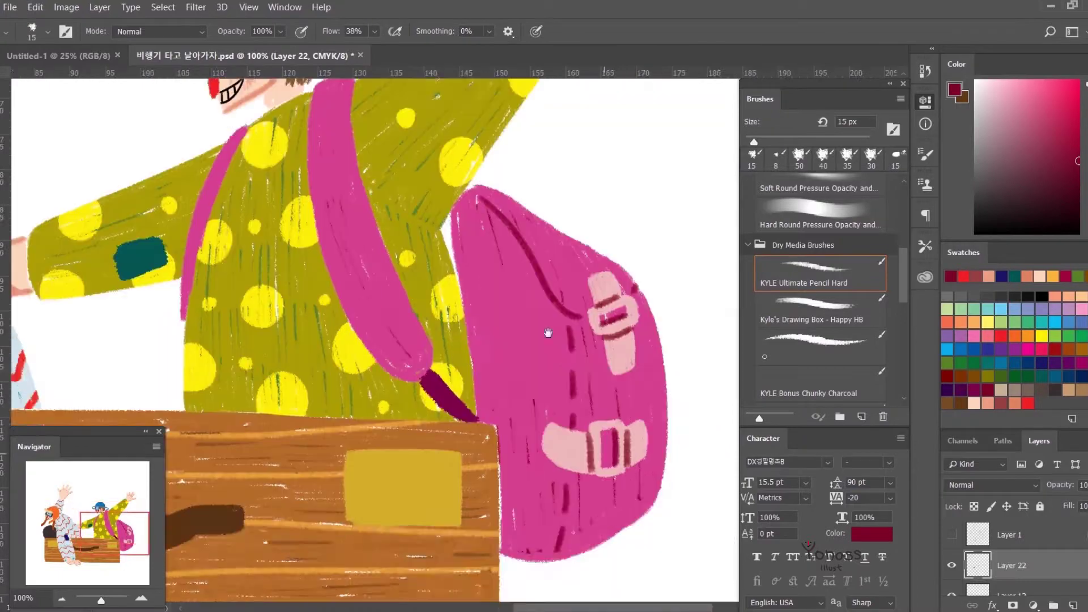
{"action": "left_click_drag", "start_coordinate": [626, 439], "coordinate": [720, 525]}
{"action": "mouse_move", "coordinate": [506, 431]}
{"action": "left_mouse_down"}
{"action": "mouse_move", "coordinate": [446, 169]}
{"action": "mouse_move", "coordinate": [462, 324]}
{"action": "left_mouse_up"}
{"action": "key", "text": "ctrl+z"}
{"action": "left_click_drag", "start_coordinate": [470, 343], "coordinate": [513, 414]}
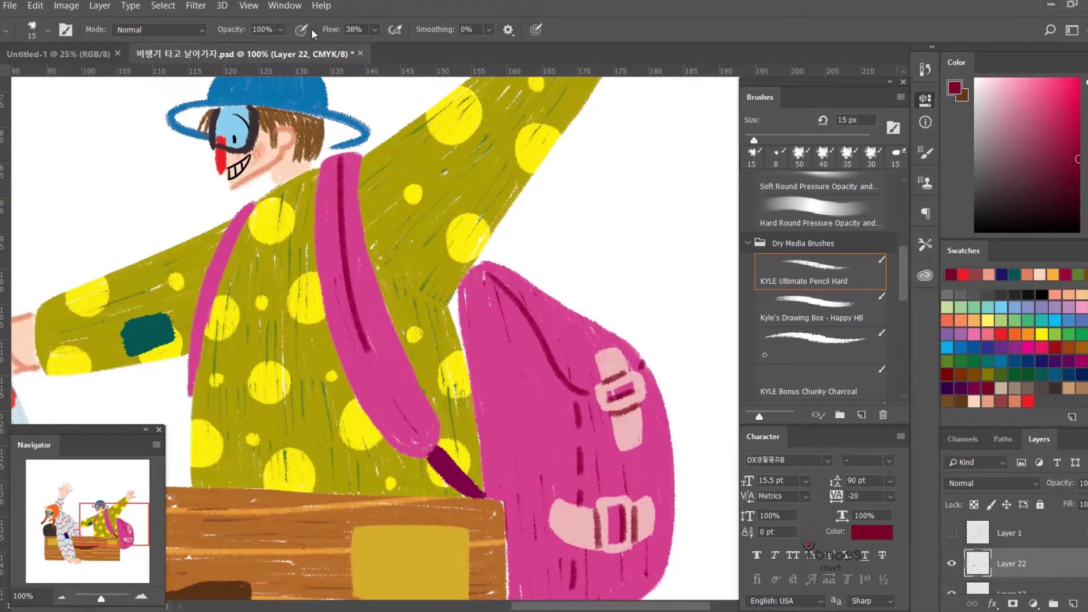
Step: Add another strap stitch line and start a dark green seam along the polka-dot sleeve
{"action": "left_click_drag", "start_coordinate": [334, 156], "coordinate": [360, 339]}
{"action": "left_click_drag", "start_coordinate": [383, 377], "coordinate": [525, 392]}
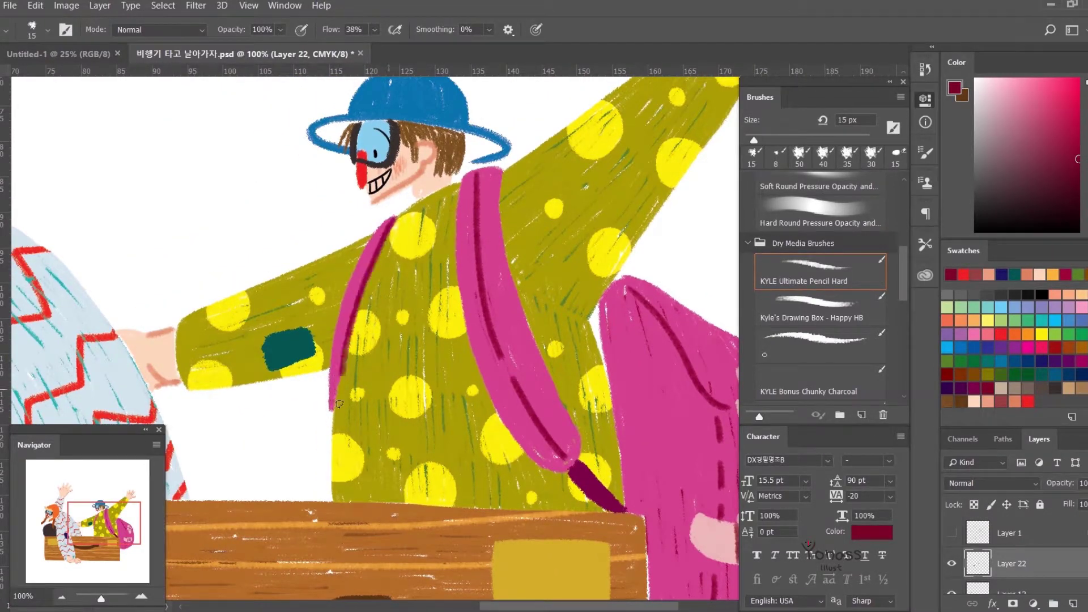
{"action": "left_click_drag", "start_coordinate": [373, 263], "coordinate": [217, 314]}
{"action": "left_click_drag", "start_coordinate": [363, 333], "coordinate": [431, 389]}
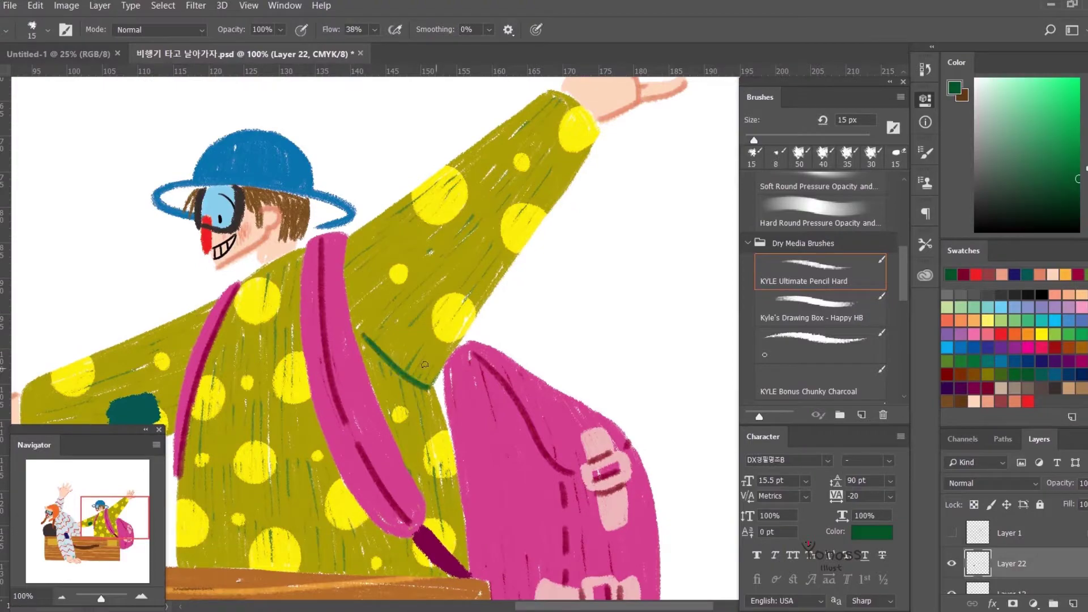
Step: Add green stitch dashes along the polka-dot traveller's raised arm
{"action": "left_click_drag", "start_coordinate": [408, 346], "coordinate": [358, 416]}
{"action": "left_click_drag", "start_coordinate": [457, 328], "coordinate": [476, 302]}
{"action": "left_click_drag", "start_coordinate": [479, 289], "coordinate": [496, 269]}
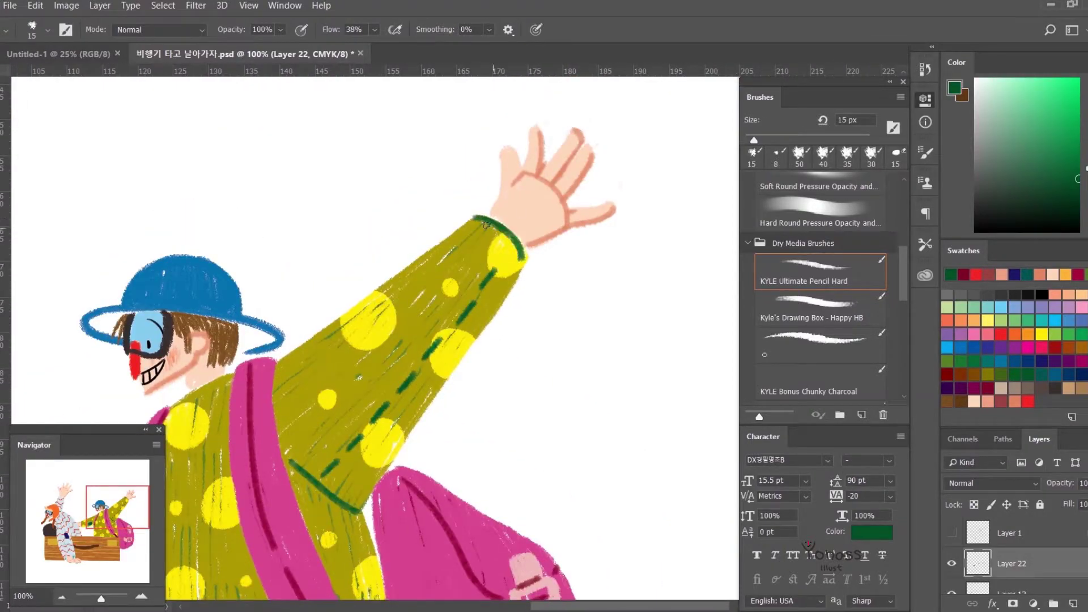
{"action": "scroll", "coordinate": [561, 309], "scroll_direction": "down", "scroll_amount": 3}
{"action": "scroll", "coordinate": [561, 308], "scroll_direction": "down", "scroll_amount": 5}
{"action": "scroll", "coordinate": [522, 502], "scroll_direction": "left", "scroll_amount": 4}
{"action": "scroll", "coordinate": [268, 372], "scroll_direction": "left", "scroll_amount": 4}
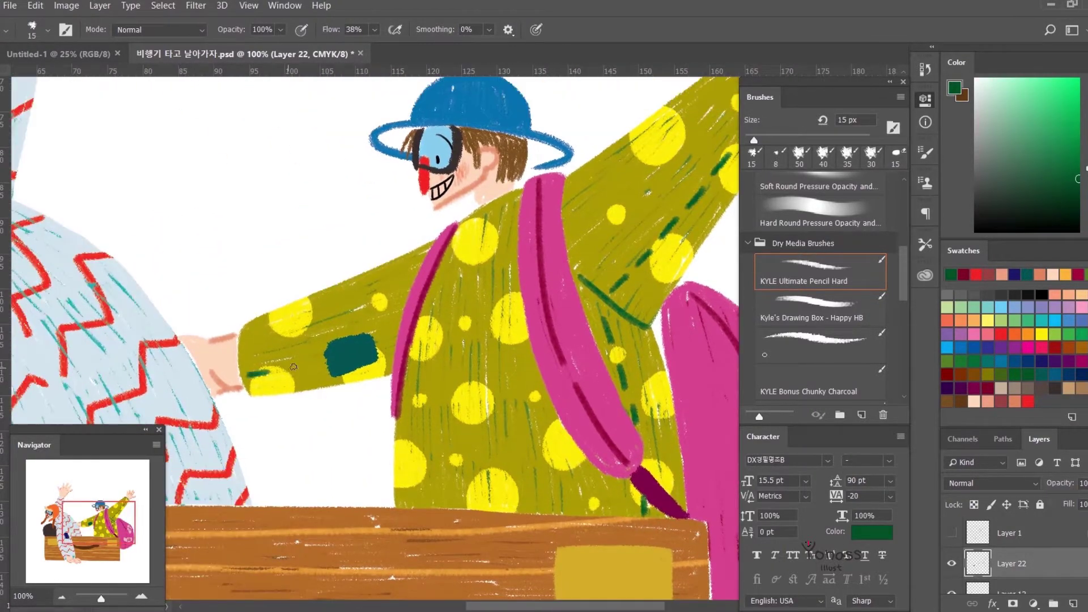
Step: Pick navy and draw stitching lines down the left traveler's zigzag coat
{"action": "left_click_drag", "start_coordinate": [361, 400], "coordinate": [701, 324]}
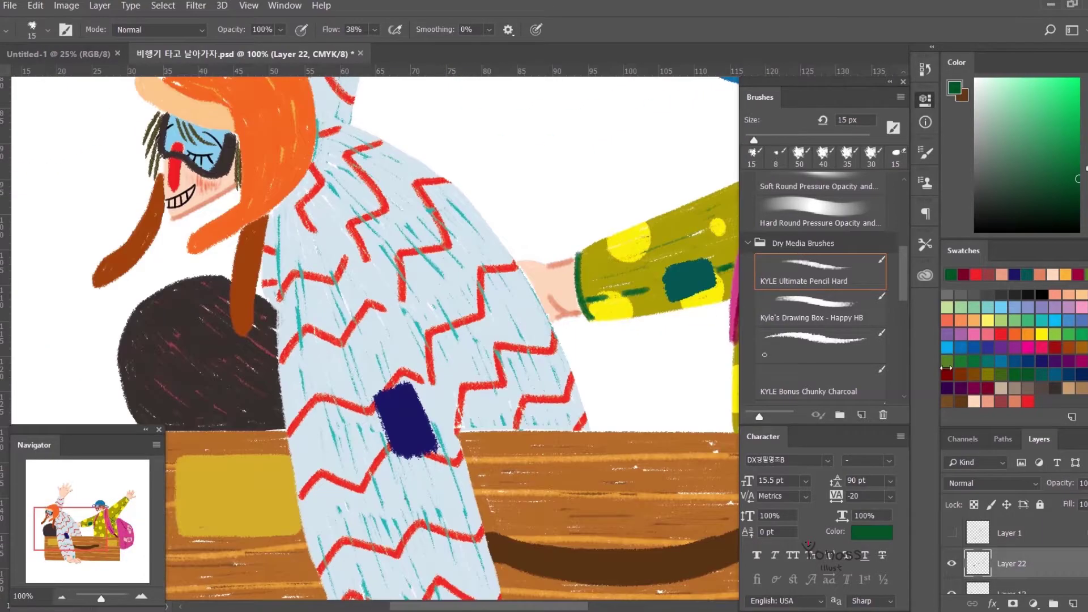
{"action": "left_click", "coordinate": [1060, 371]}
{"action": "left_click", "coordinate": [974, 401]}
{"action": "left_click", "coordinate": [987, 320]}
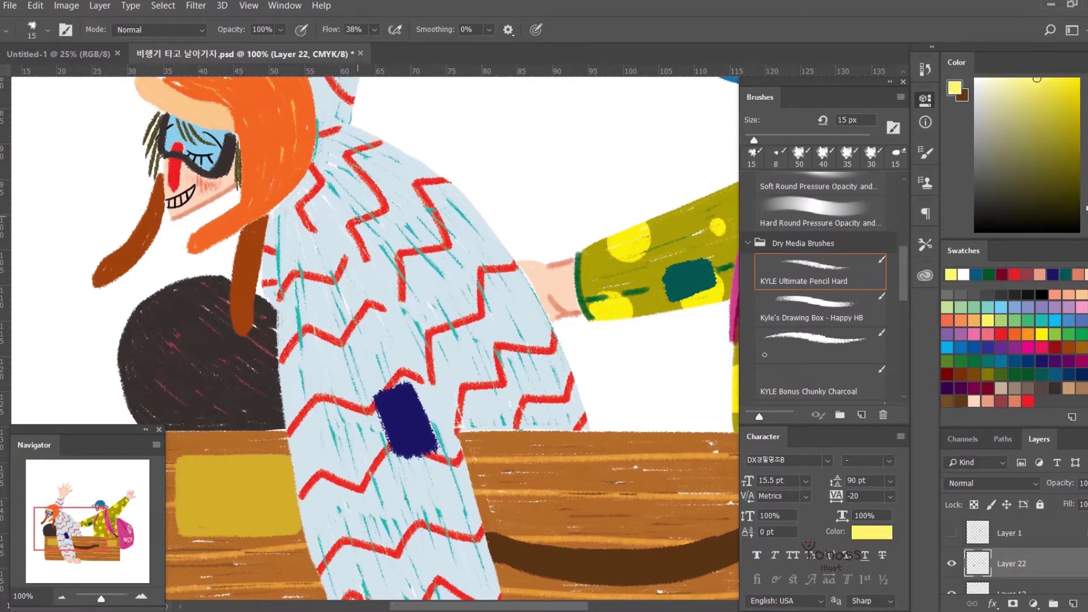
{"action": "left_click", "coordinate": [1046, 369]}
{"action": "left_click_drag", "start_coordinate": [354, 224], "coordinate": [459, 431]}
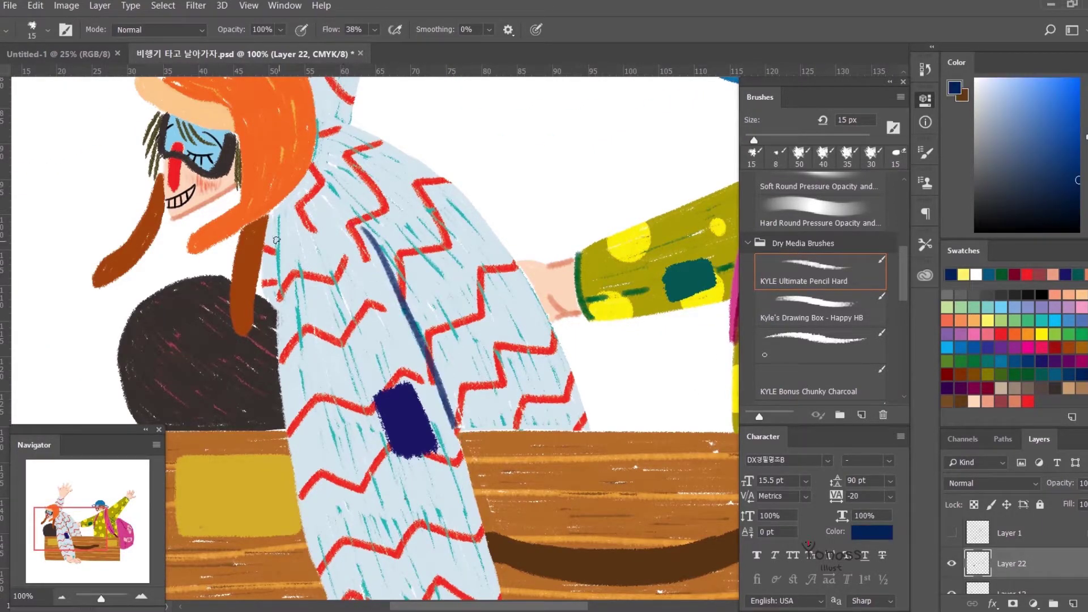
{"action": "left_click_drag", "start_coordinate": [277, 231], "coordinate": [278, 303]}
{"action": "left_click_drag", "start_coordinate": [311, 206], "coordinate": [317, 259]}
Step: Draw a dashed navy line down the sleeve, then move the view toward the suitcase top
{"action": "scroll", "coordinate": [379, 189], "scroll_direction": "down", "scroll_amount": 1}
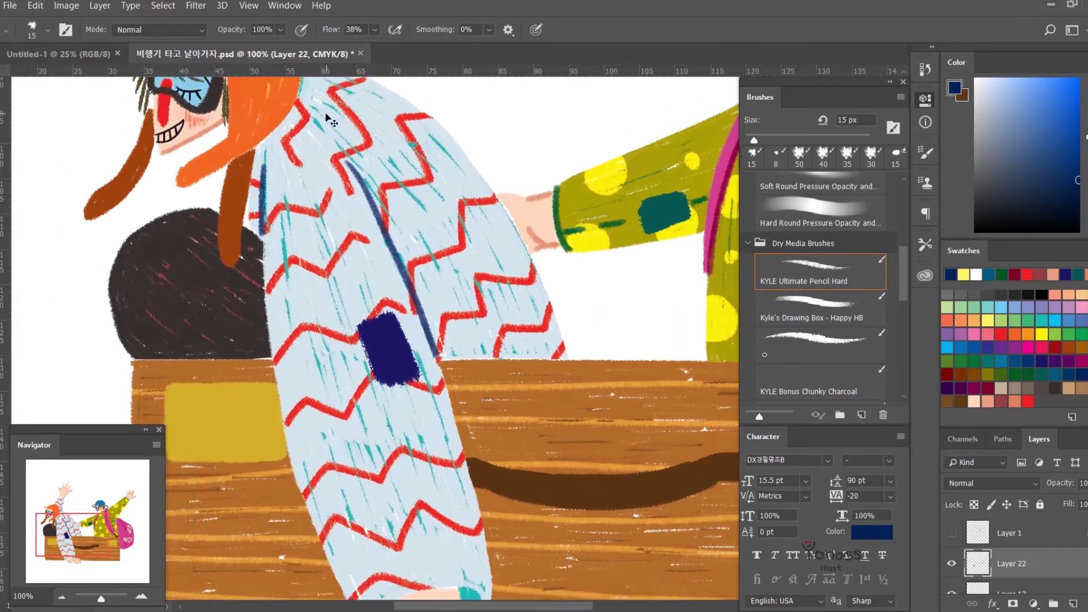
{"action": "left_click_drag", "start_coordinate": [380, 288], "coordinate": [376, 257]}
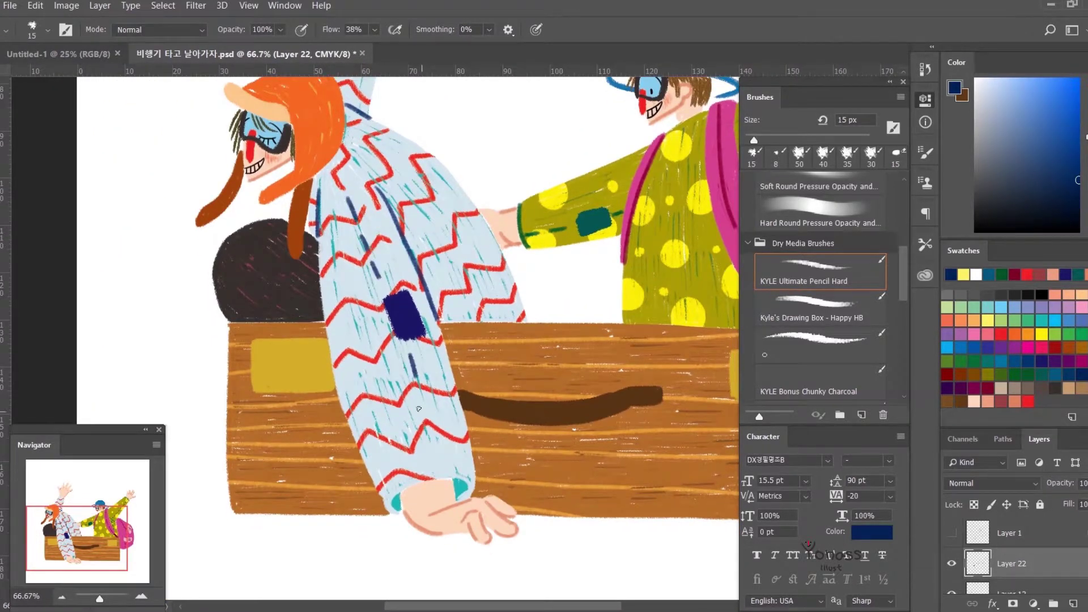
{"action": "mouse_move", "coordinate": [438, 379]}
{"action": "left_mouse_down"}
{"action": "mouse_move", "coordinate": [446, 314]}
{"action": "mouse_move", "coordinate": [441, 399]}
{"action": "left_mouse_up"}
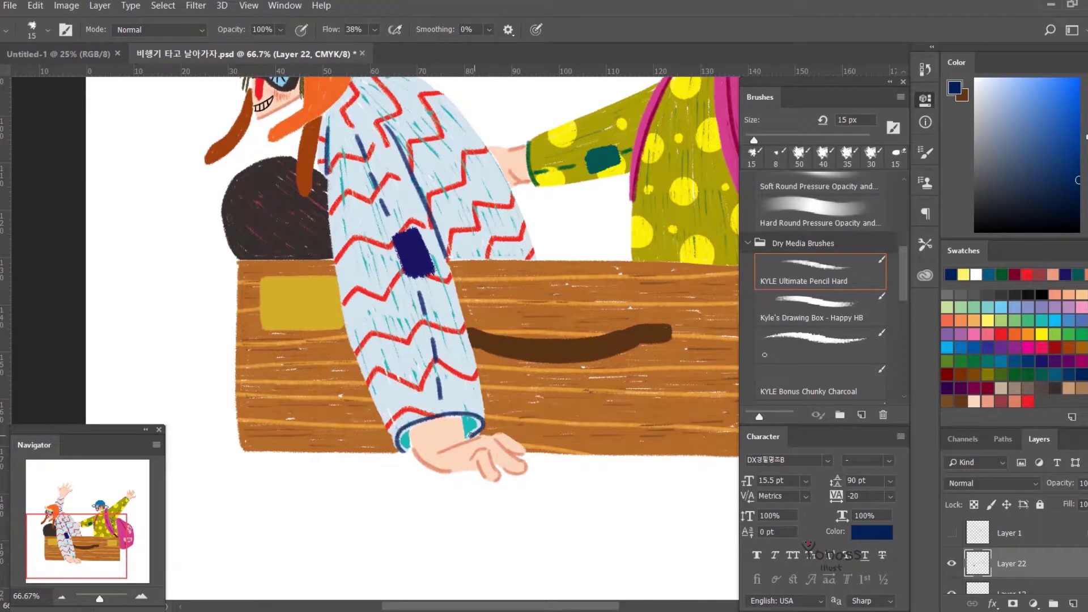
{"action": "scroll", "coordinate": [460, 208], "scroll_direction": "up", "scroll_amount": 3}
{"action": "scroll", "coordinate": [480, 497], "scroll_direction": "down", "scroll_amount": 3}
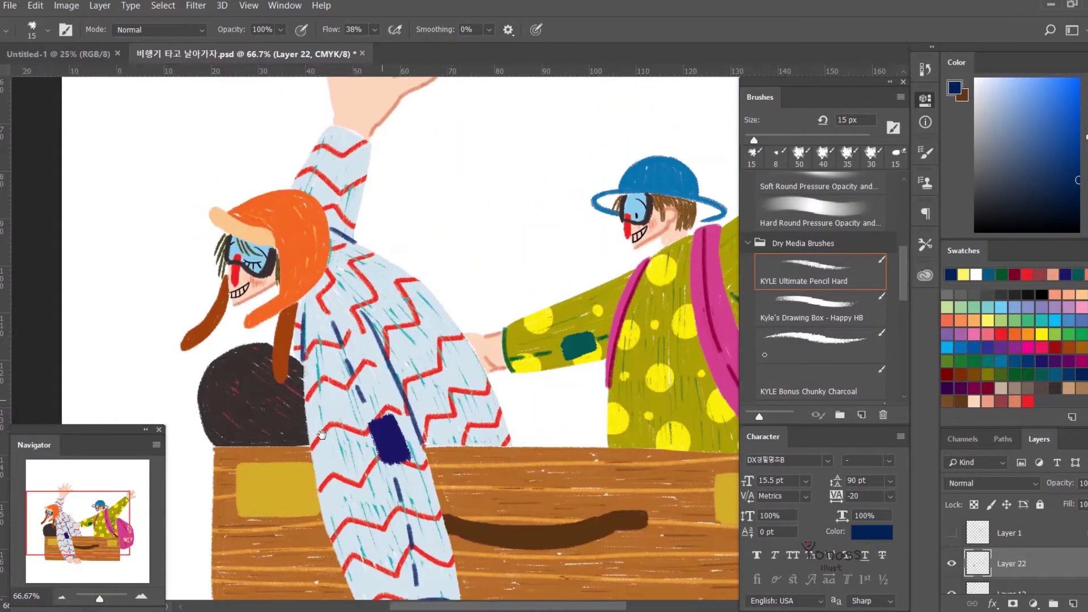
{"action": "scroll", "coordinate": [408, 430], "scroll_direction": "down", "scroll_amount": 2}
{"action": "scroll", "coordinate": [408, 431], "scroll_direction": "up", "scroll_amount": 4}
{"action": "scroll", "coordinate": [397, 408], "scroll_direction": "up", "scroll_amount": 2}
{"action": "left_click_drag", "start_coordinate": [397, 409], "coordinate": [405, 364]}
Step: Add faint light highlights along the suitcase's edges with a 10 px brush
{"action": "key", "text": "bracketleft"}
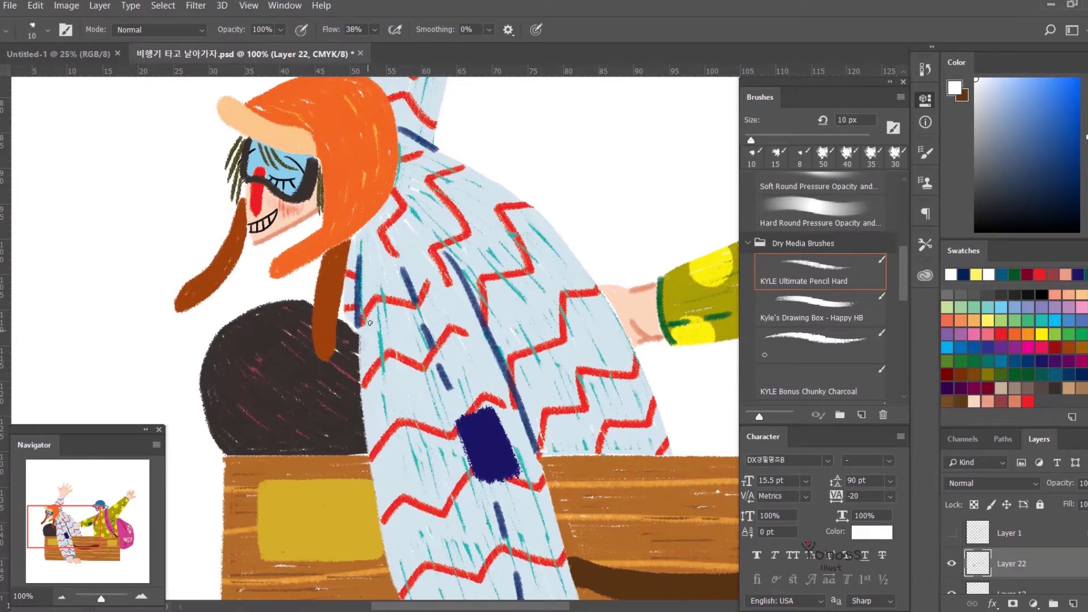
{"action": "left_click_drag", "start_coordinate": [370, 369], "coordinate": [406, 274]}
{"action": "left_click_drag", "start_coordinate": [261, 357], "coordinate": [333, 357]}
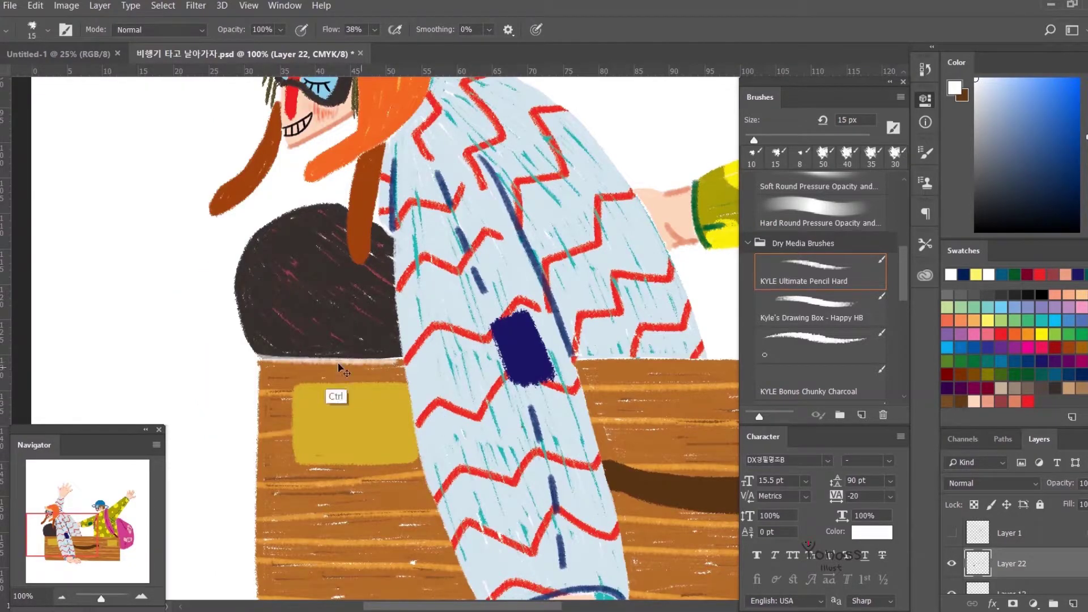
{"action": "mouse_move", "coordinate": [731, 363]}
{"action": "left_mouse_down"}
{"action": "mouse_move", "coordinate": [444, 392]}
{"action": "mouse_move", "coordinate": [230, 346]}
{"action": "left_mouse_up"}
{"action": "left_click_drag", "start_coordinate": [328, 360], "coordinate": [645, 363]}
{"action": "left_click_drag", "start_coordinate": [645, 363], "coordinate": [486, 306]}
Step: Sample the hat strap's brown and repaint the strap below the left traveler's face
{"action": "left_click_drag", "start_coordinate": [491, 247], "coordinate": [463, 183]}
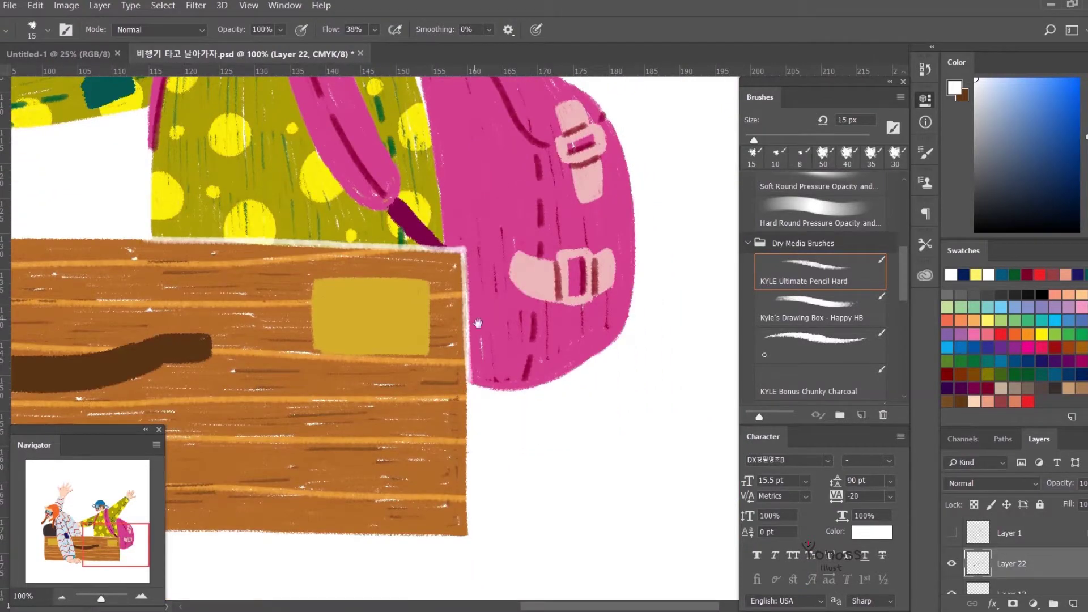
{"action": "left_click_drag", "start_coordinate": [431, 136], "coordinate": [451, 378]}
{"action": "mouse_move", "coordinate": [486, 222]}
{"action": "left_mouse_down"}
{"action": "mouse_move", "coordinate": [481, 306]}
{"action": "mouse_move", "coordinate": [695, 345]}
{"action": "left_mouse_up"}
{"action": "mouse_move", "coordinate": [278, 244]}
{"action": "left_mouse_down"}
{"action": "mouse_move", "coordinate": [647, 248]}
{"action": "mouse_move", "coordinate": [660, 202]}
{"action": "left_mouse_up"}
{"action": "left_click", "coordinate": [721, 315], "text": "alt"}
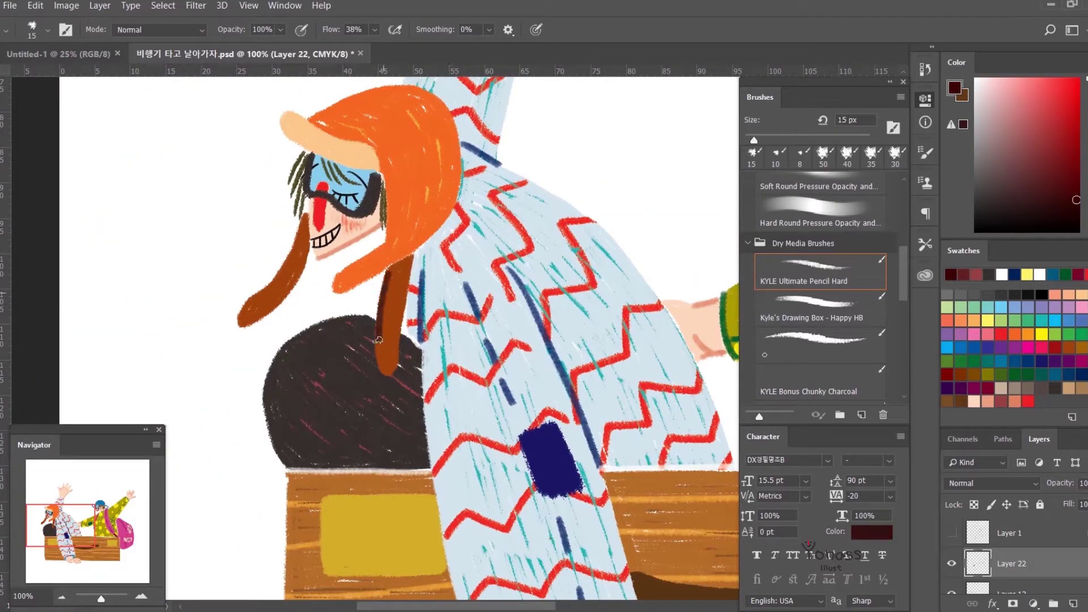
{"action": "left_click", "coordinate": [391, 306], "text": "alt"}
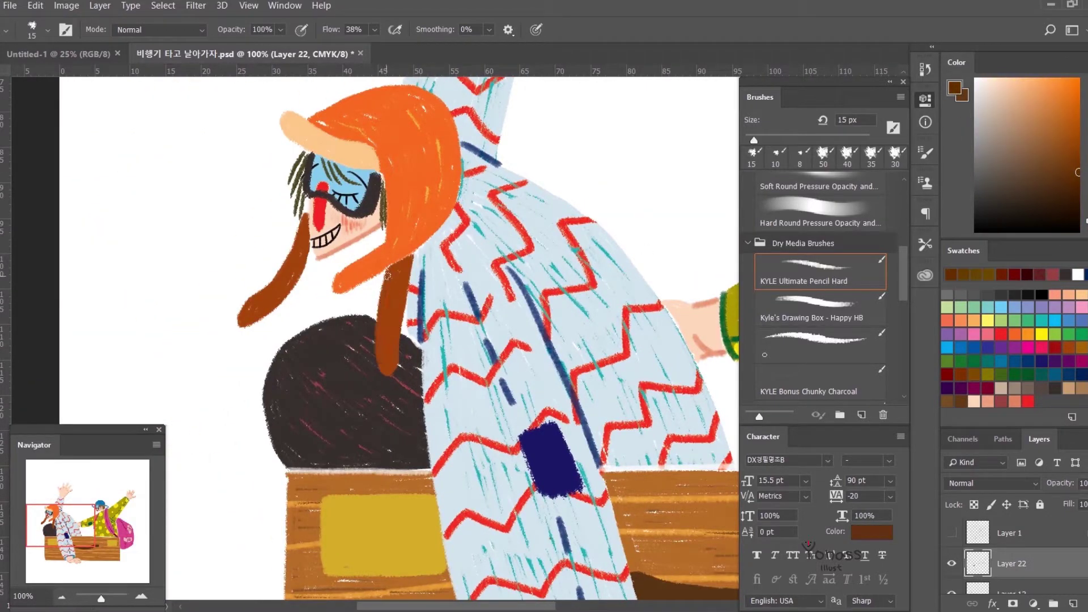
{"action": "mouse_move", "coordinate": [309, 241]}
{"action": "left_mouse_down"}
{"action": "mouse_move", "coordinate": [285, 265]}
{"action": "mouse_move", "coordinate": [359, 356]}
{"action": "mouse_move", "coordinate": [351, 403]}
{"action": "left_mouse_up"}
Step: Sample a lighter brown for the hat stitching and undo a stray stroke on the brim
{"action": "left_click", "coordinate": [406, 305], "text": "alt"}
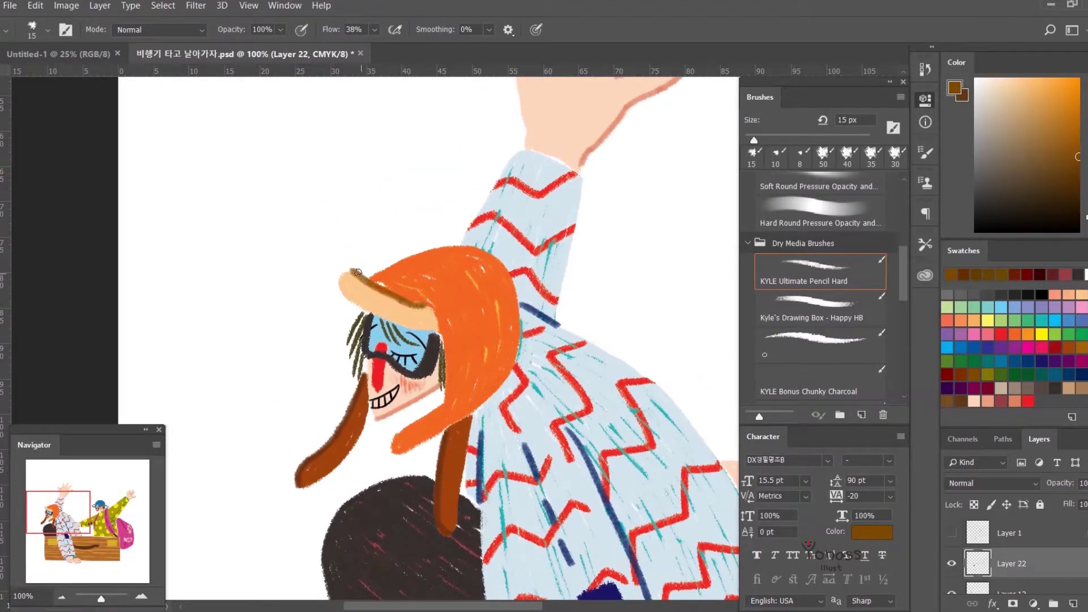
{"action": "left_click_drag", "start_coordinate": [441, 329], "coordinate": [430, 309]}
{"action": "key", "text": "ctrl+z"}
{"action": "scroll", "coordinate": [408, 332], "scroll_direction": "down", "scroll_amount": 3}
{"action": "scroll", "coordinate": [408, 331], "scroll_direction": "right", "scroll_amount": 1}
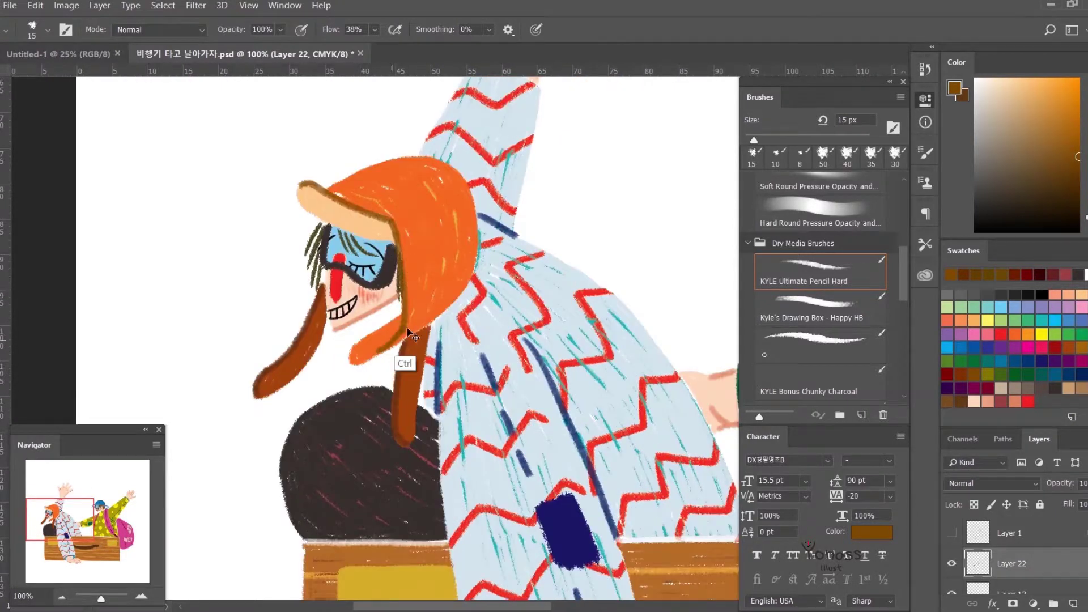
{"action": "scroll", "coordinate": [396, 340], "scroll_direction": "up", "scroll_amount": 3}
{"action": "scroll", "coordinate": [396, 340], "scroll_direction": "right", "scroll_amount": 3}
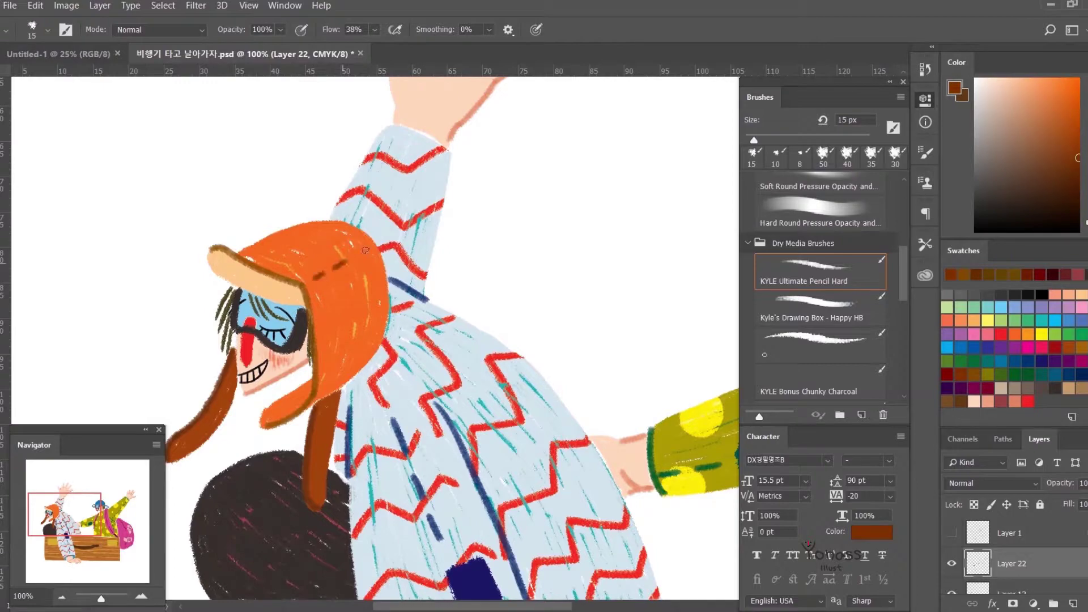
{"action": "scroll", "coordinate": [316, 228], "scroll_direction": "up", "scroll_amount": 3}
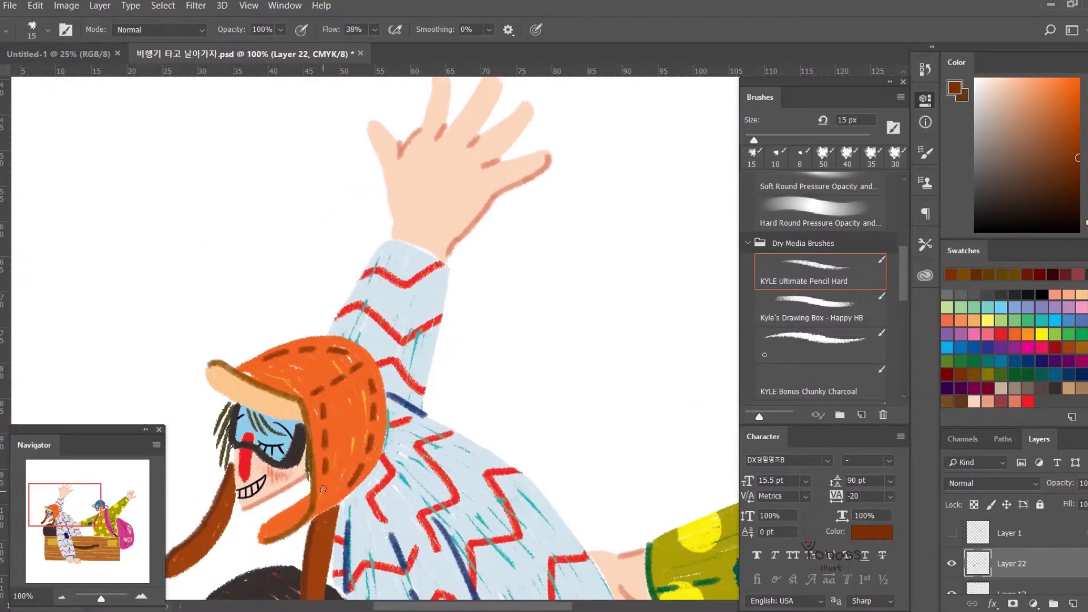
{"action": "scroll", "coordinate": [316, 228], "scroll_direction": "down", "scroll_amount": 6}
{"action": "scroll", "coordinate": [316, 227], "scroll_direction": "down", "scroll_amount": 4}
Step: Paint a white striped circle on the suitcase's yellow label
{"action": "key", "text": "x"}
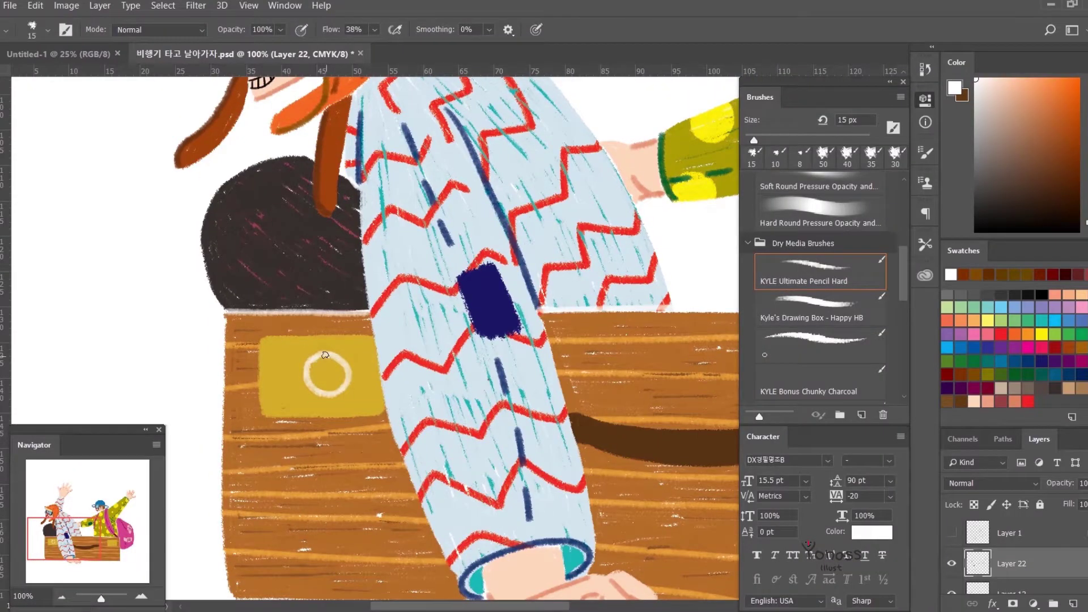
{"action": "mouse_move", "coordinate": [257, 329]}
{"action": "left_mouse_down"}
{"action": "mouse_move", "coordinate": [366, 330]}
{"action": "mouse_move", "coordinate": [432, 378]}
{"action": "left_mouse_up"}
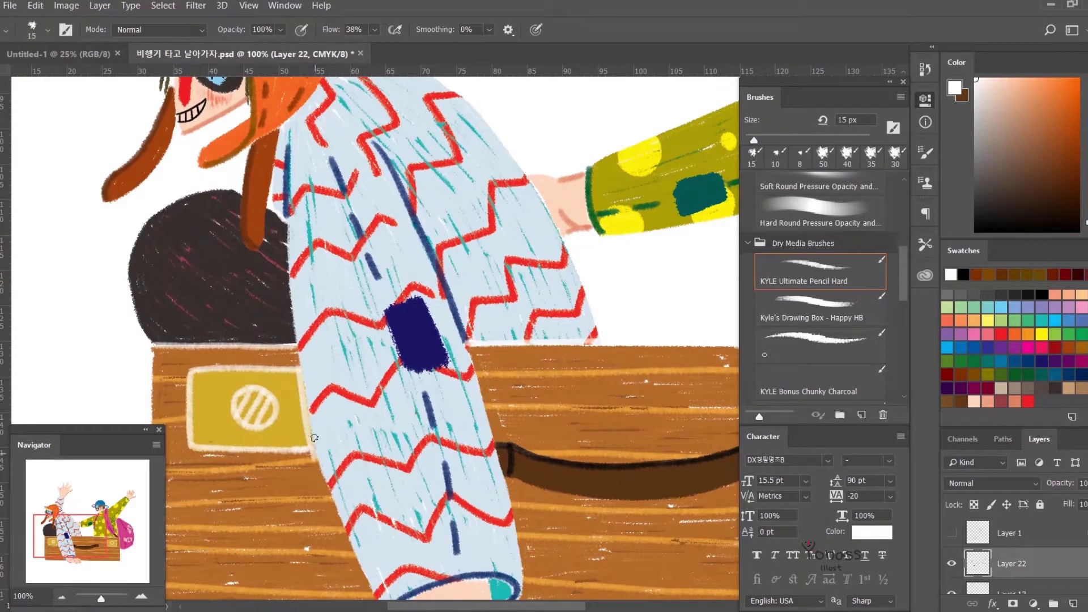
{"action": "scroll", "coordinate": [315, 456], "scroll_direction": "down", "scroll_amount": 2}
{"action": "scroll", "coordinate": [484, 458], "scroll_direction": "down", "scroll_amount": 3}
{"action": "scroll", "coordinate": [485, 460], "scroll_direction": "up", "scroll_amount": 1}
{"action": "scroll", "coordinate": [510, 482], "scroll_direction": "down", "scroll_amount": 1}
{"action": "scroll", "coordinate": [566, 533], "scroll_direction": "down", "scroll_amount": 1}
{"action": "left_click", "coordinate": [466, 378], "text": "ctrl"}
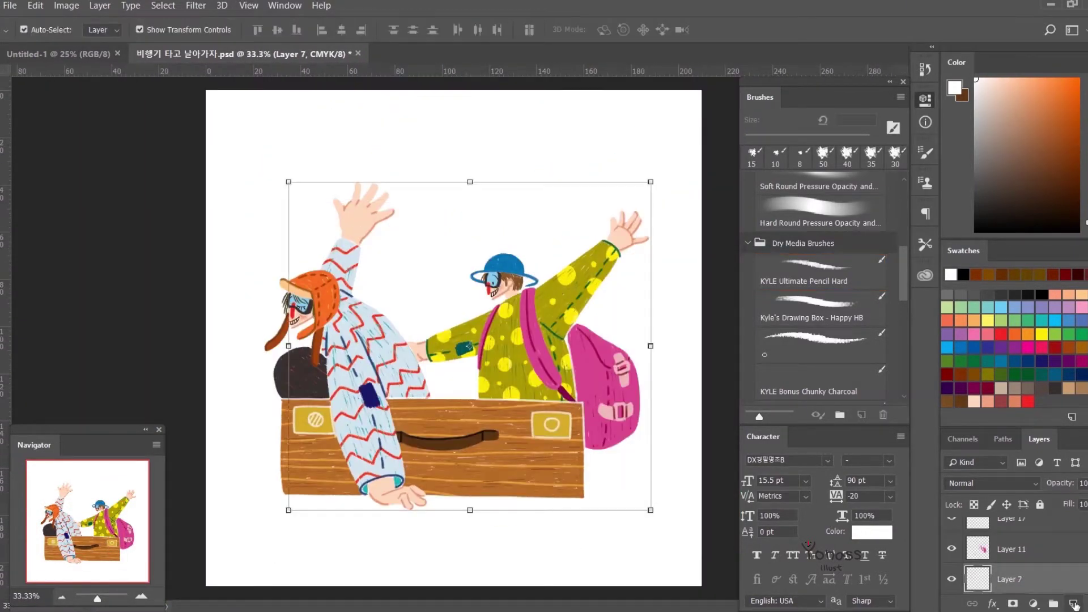
Step: Add a new clipped layer and choose the Beargara Pencil brush at 600 px
{"action": "key", "text": "ctrl+shift+alt+n"}
{"action": "scroll", "coordinate": [820, 311], "scroll_direction": "down", "scroll_amount": 5}
{"action": "left_click", "coordinate": [820, 350]}
{"action": "scroll", "coordinate": [296, 310], "scroll_direction": "up", "scroll_amount": 3}
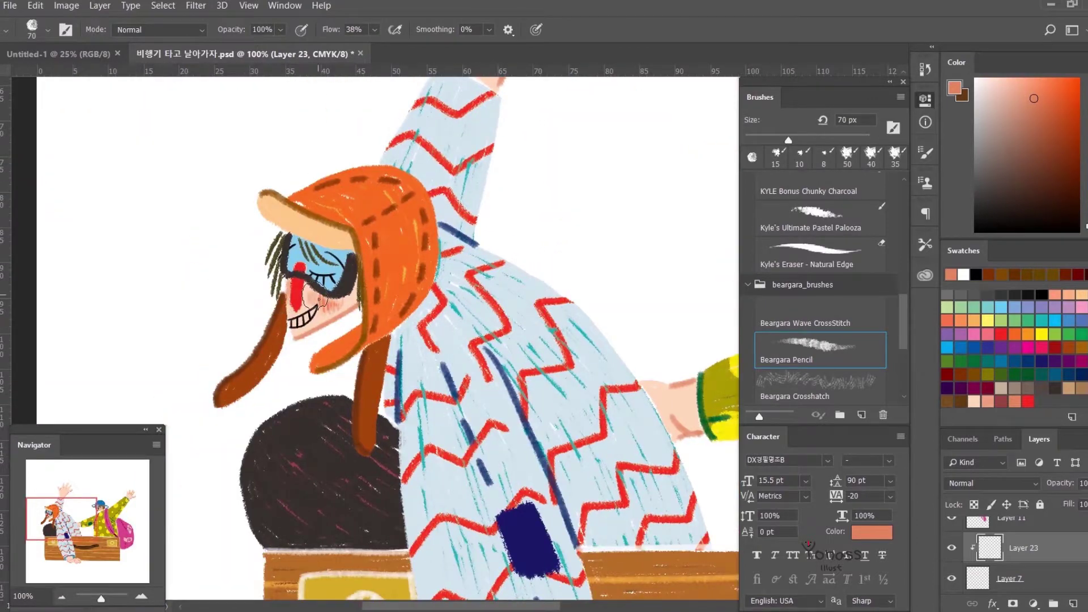
{"action": "scroll", "coordinate": [360, 299], "scroll_direction": "up", "scroll_amount": 10}
{"action": "scroll", "coordinate": [318, 238], "scroll_direction": "right", "scroll_amount": 7}
{"action": "key", "text": "bracketright"}
{"action": "key", "text": "bracketright"}
{"action": "key", "text": "bracketright"}
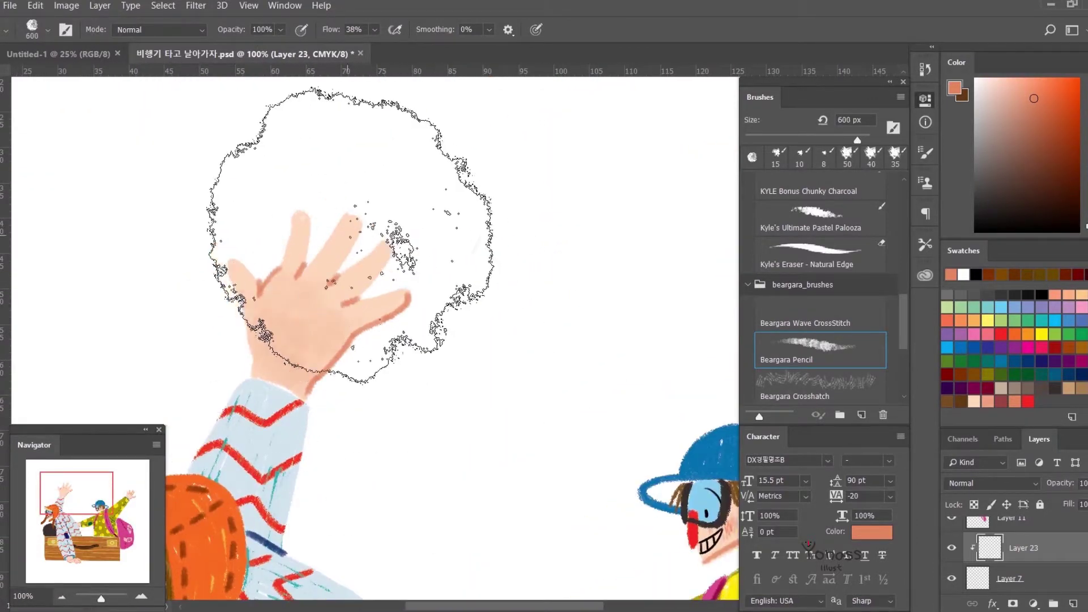
Step: Adjust the brush between 175 and 400 px and make Layer 23 the active layer
{"action": "scroll", "coordinate": [567, 369], "scroll_direction": "down", "scroll_amount": 10}
{"action": "scroll", "coordinate": [471, 408], "scroll_direction": "down", "scroll_amount": 1}
{"action": "key", "text": "bracketleft"}
{"action": "key", "text": "bracketleft"}
{"action": "key", "text": "bracketleft"}
{"action": "scroll", "coordinate": [437, 365], "scroll_direction": "up", "scroll_amount": 1}
{"action": "scroll", "coordinate": [368, 397], "scroll_direction": "right", "scroll_amount": 4}
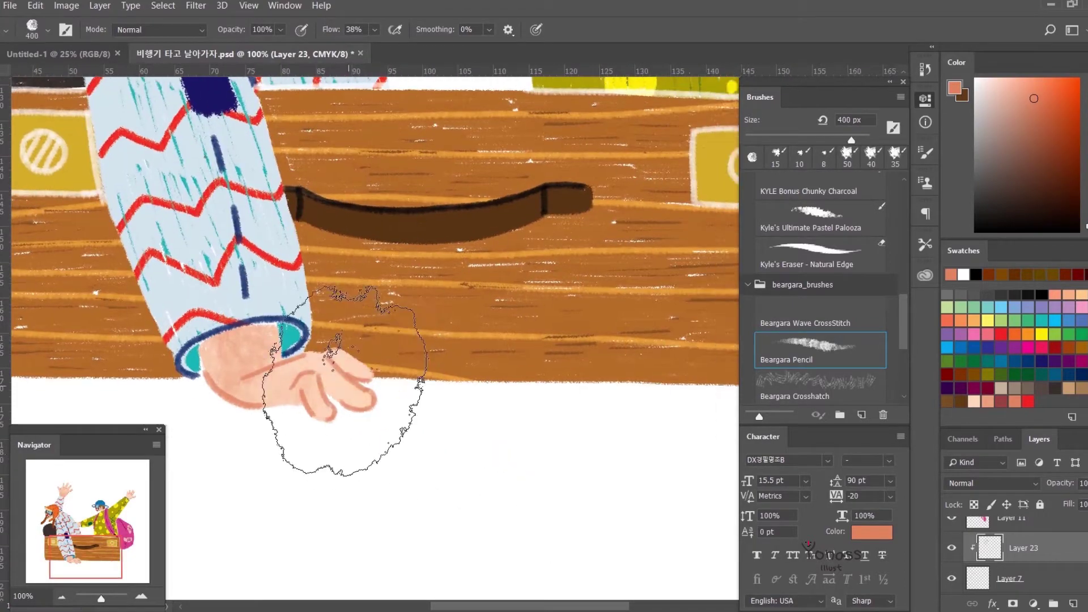
{"action": "scroll", "coordinate": [315, 425], "scroll_direction": "up", "scroll_amount": 2}
{"action": "key", "text": "bracketright"}
{"action": "key", "text": "bracketright"}
{"action": "scroll", "coordinate": [336, 453], "scroll_direction": "up", "scroll_amount": 4}
{"action": "scroll", "coordinate": [336, 453], "scroll_direction": "right", "scroll_amount": 5}
{"action": "scroll", "coordinate": [318, 340], "scroll_direction": "up", "scroll_amount": 3}
{"action": "scroll", "coordinate": [318, 340], "scroll_direction": "left", "scroll_amount": 5}
{"action": "scroll", "coordinate": [397, 255], "scroll_direction": "right", "scroll_amount": 2}
{"action": "key", "text": "bracketleft"}
{"action": "key", "text": "bracketleft"}
{"action": "key", "text": "bracketleft"}
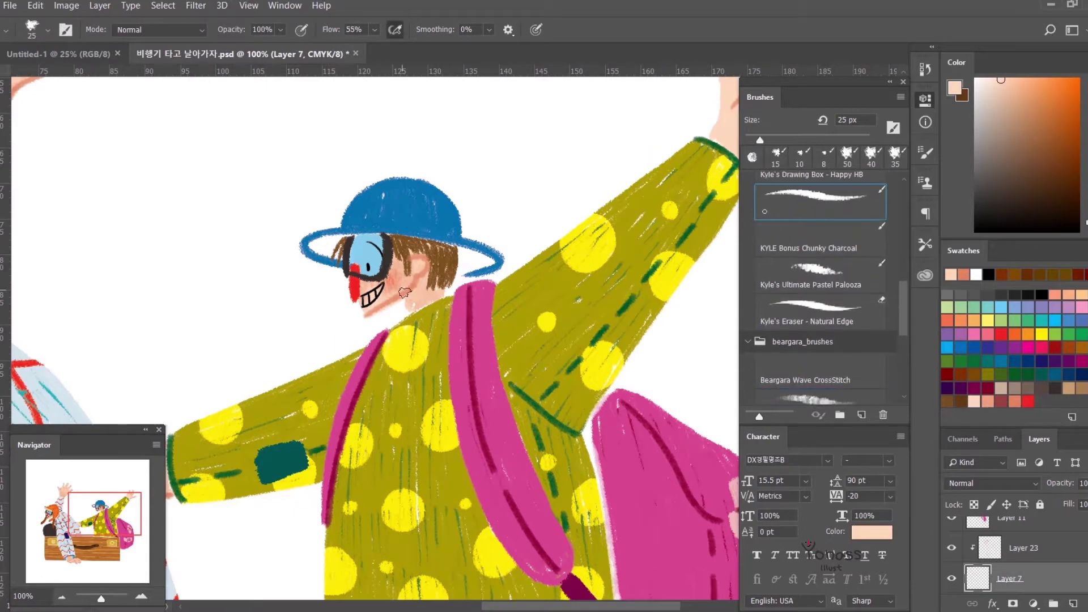
{"action": "scroll", "coordinate": [407, 301], "scroll_direction": "right", "scroll_amount": 5}
{"action": "left_click", "coordinate": [820, 383]}
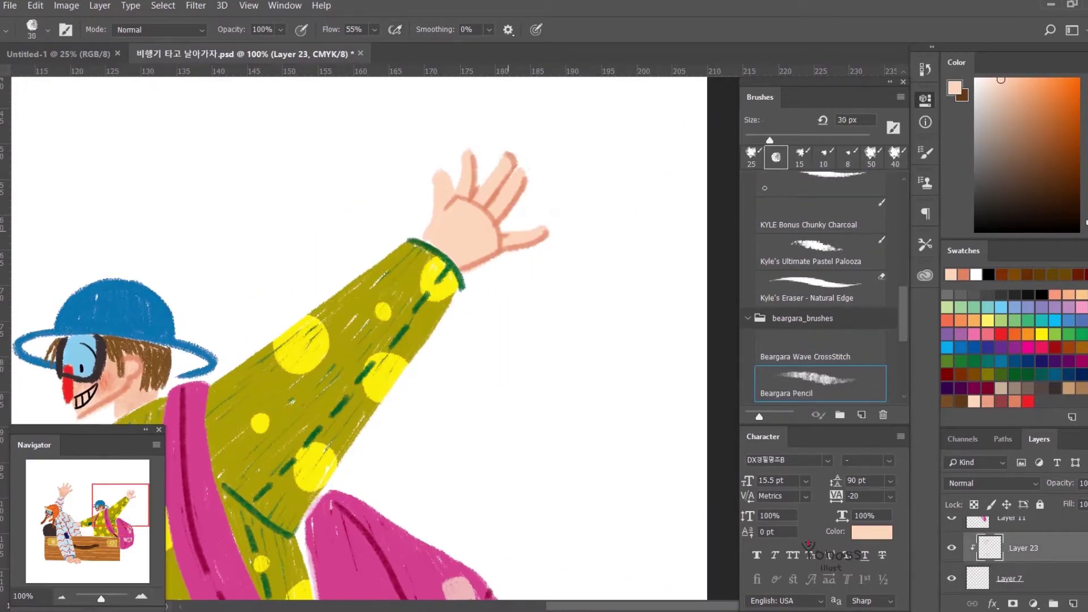
Step: Frame the pilot's sleeve and the suitcase, enlarging the brush to about 900 px
{"action": "scroll", "coordinate": [476, 255], "scroll_direction": "up", "scroll_amount": 1}
{"action": "scroll", "coordinate": [478, 256], "scroll_direction": "left", "scroll_amount": 5}
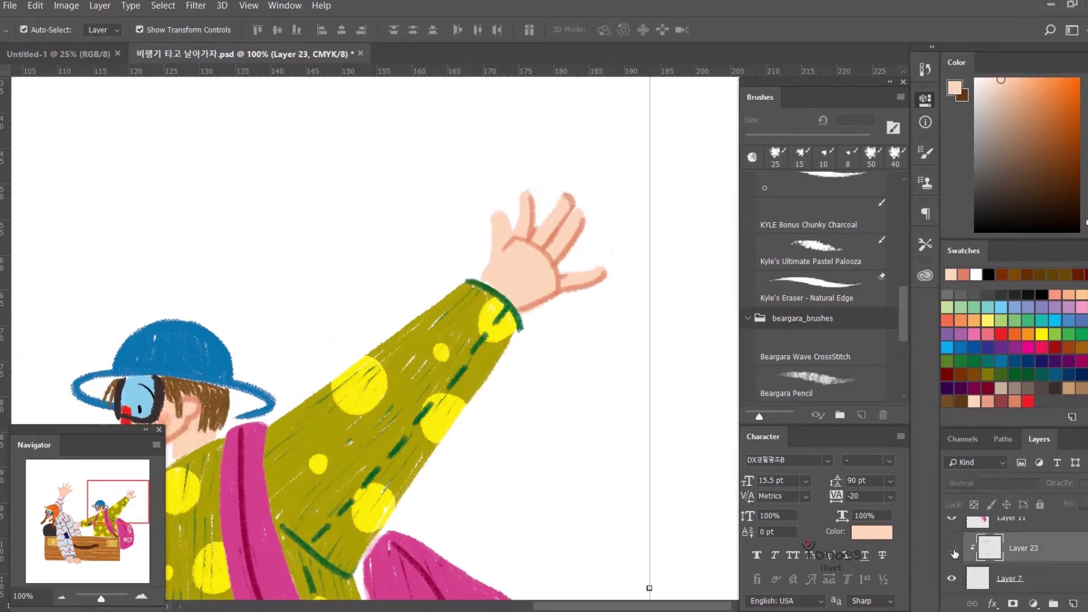
{"action": "scroll", "coordinate": [431, 227], "scroll_direction": "left", "scroll_amount": 2}
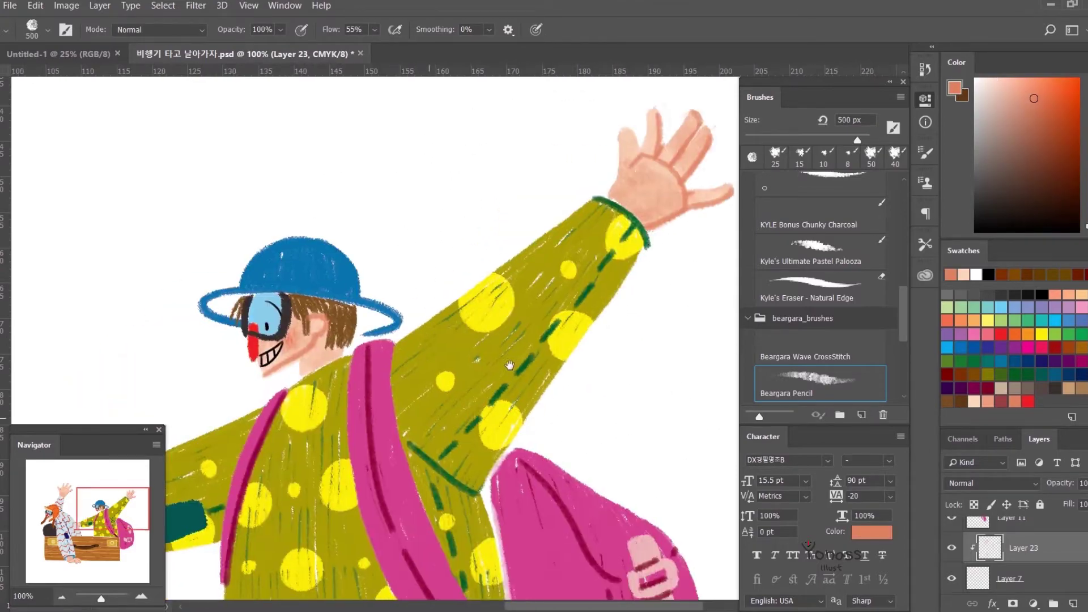
{"action": "scroll", "coordinate": [448, 340], "scroll_direction": "left", "scroll_amount": 6}
{"action": "scroll", "coordinate": [510, 403], "scroll_direction": "left", "scroll_amount": 3}
{"action": "key", "text": "bracketleft"}
{"action": "key", "text": "bracketleft"}
{"action": "key", "text": "bracketleft"}
{"action": "scroll", "coordinate": [268, 387], "scroll_direction": "up", "scroll_amount": 3}
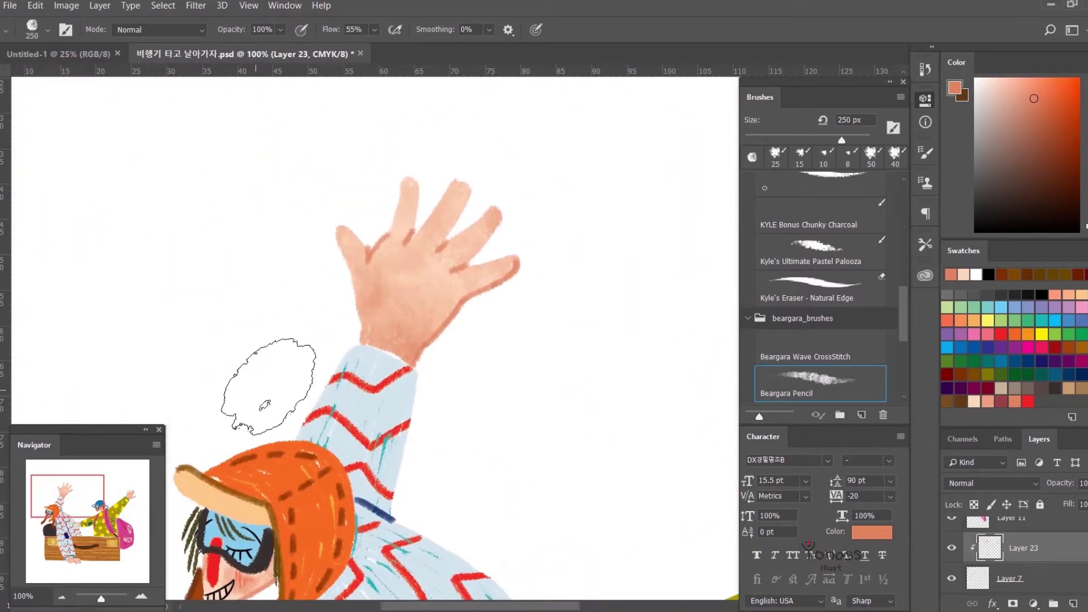
{"action": "mouse_move", "coordinate": [517, 220]}
{"action": "left_mouse_down"}
{"action": "mouse_move", "coordinate": [415, 300]}
{"action": "mouse_move", "coordinate": [436, 408]}
{"action": "left_mouse_up"}
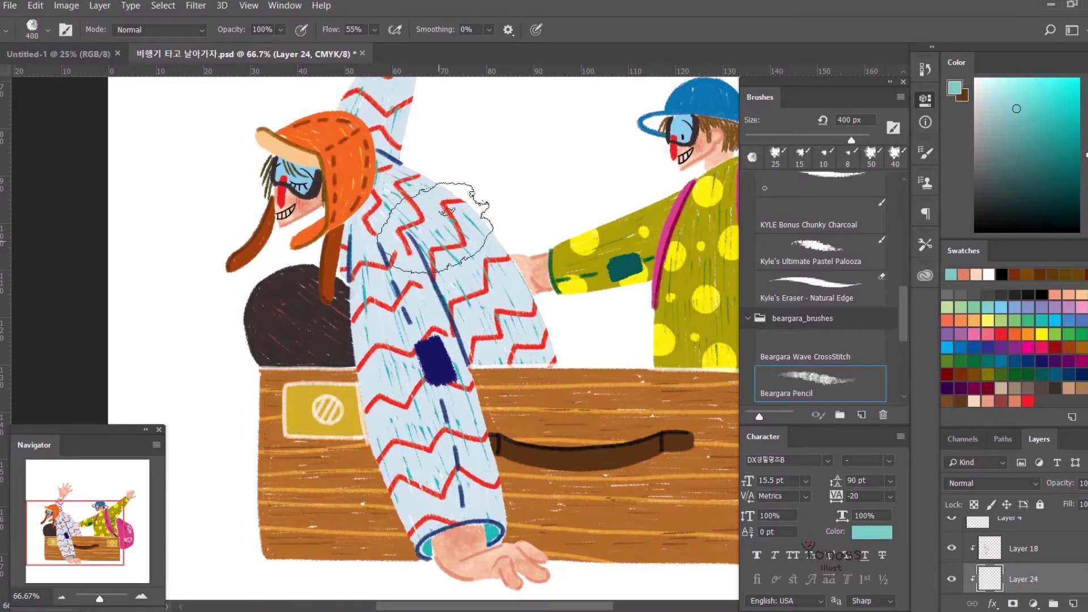
{"action": "key", "text": "bracketright"}
{"action": "key", "text": "bracketright"}
{"action": "key", "text": "bracketright"}
{"action": "scroll", "coordinate": [546, 412], "scroll_direction": "up", "scroll_amount": 3}
{"action": "scroll", "coordinate": [510, 283], "scroll_direction": "down", "scroll_amount": 4}
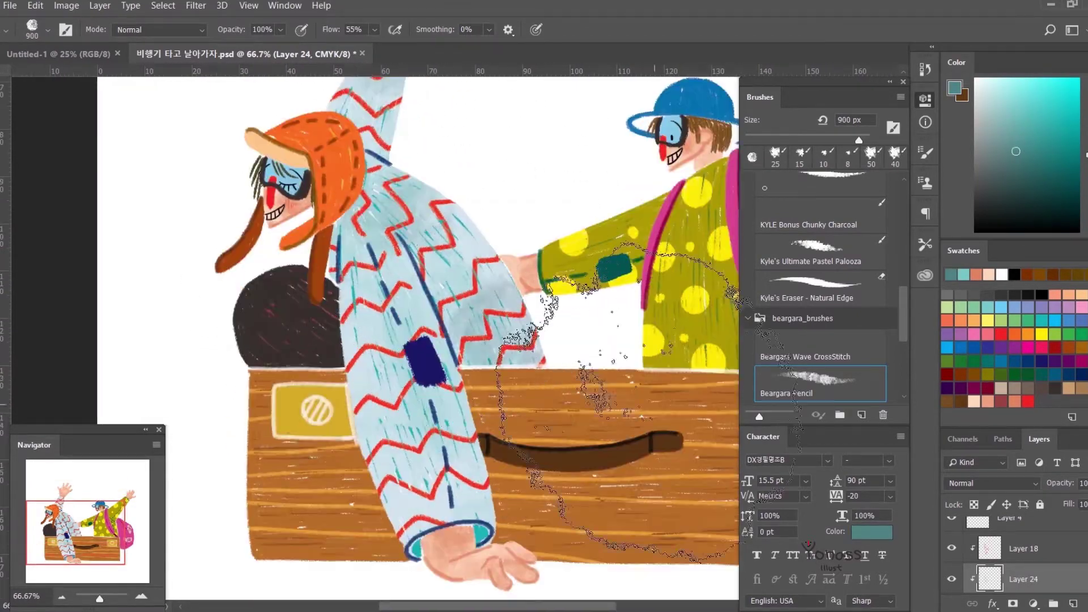
{"action": "left_click_drag", "start_coordinate": [590, 405], "coordinate": [356, 303]}
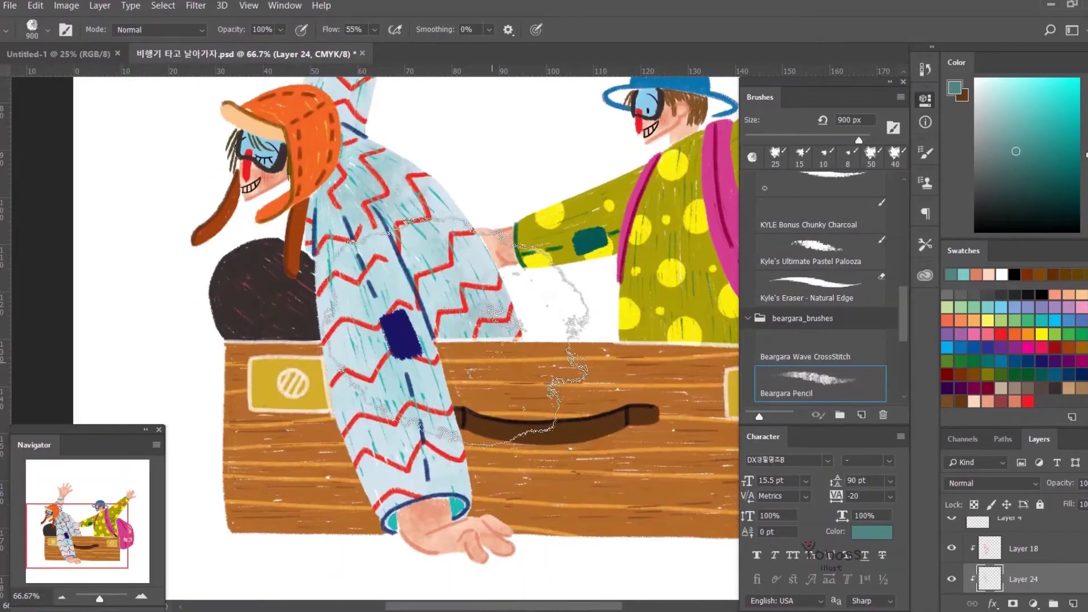
{"action": "key", "text": "bracketleft"}
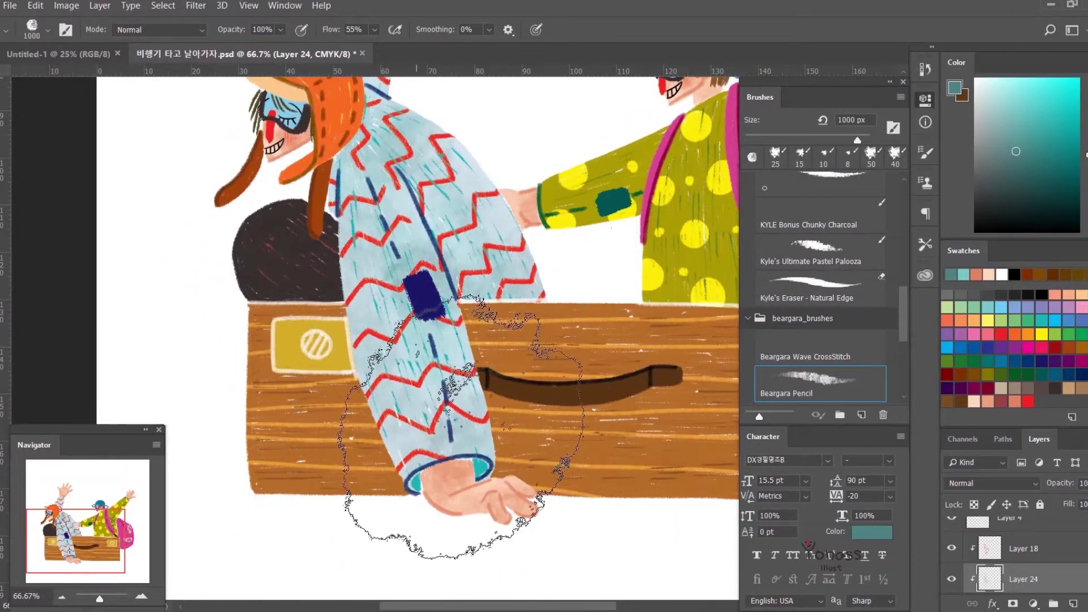
{"action": "scroll", "coordinate": [431, 326], "scroll_direction": "up", "scroll_amount": 1}
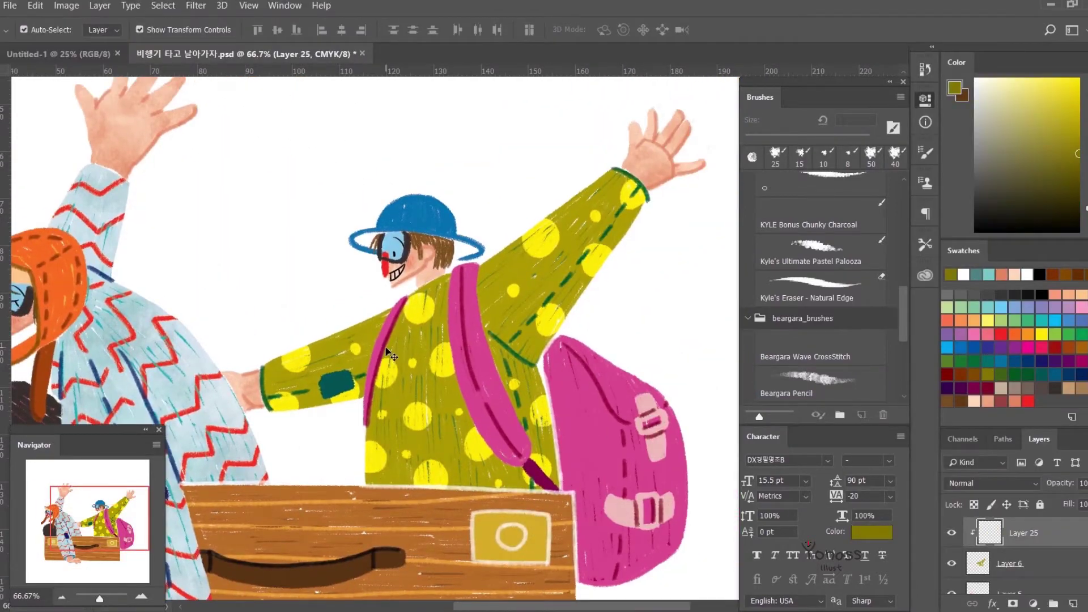
Step: Brush a broad wash in a new colour over the polka-dot jacket
{"action": "scroll", "coordinate": [510, 238], "scroll_direction": "down", "scroll_amount": 1}
{"action": "key", "text": "bracketright"}
{"action": "key", "text": "bracketright"}
{"action": "key", "text": "bracketright"}
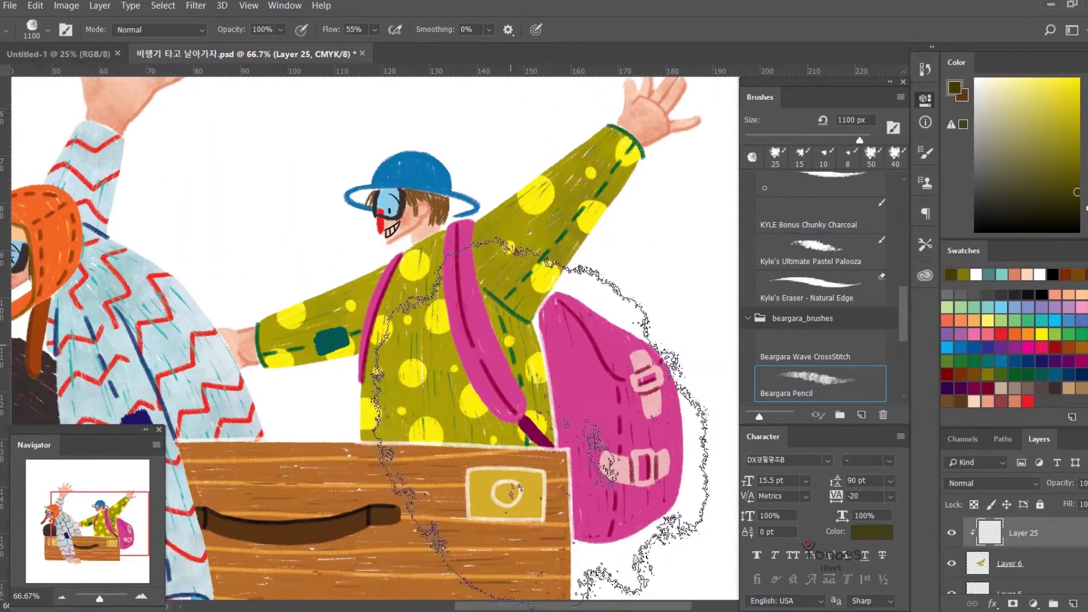
{"action": "left_click", "coordinate": [577, 223], "text": "alt"}
{"action": "left_click_drag", "start_coordinate": [510, 207], "coordinate": [539, 234]}
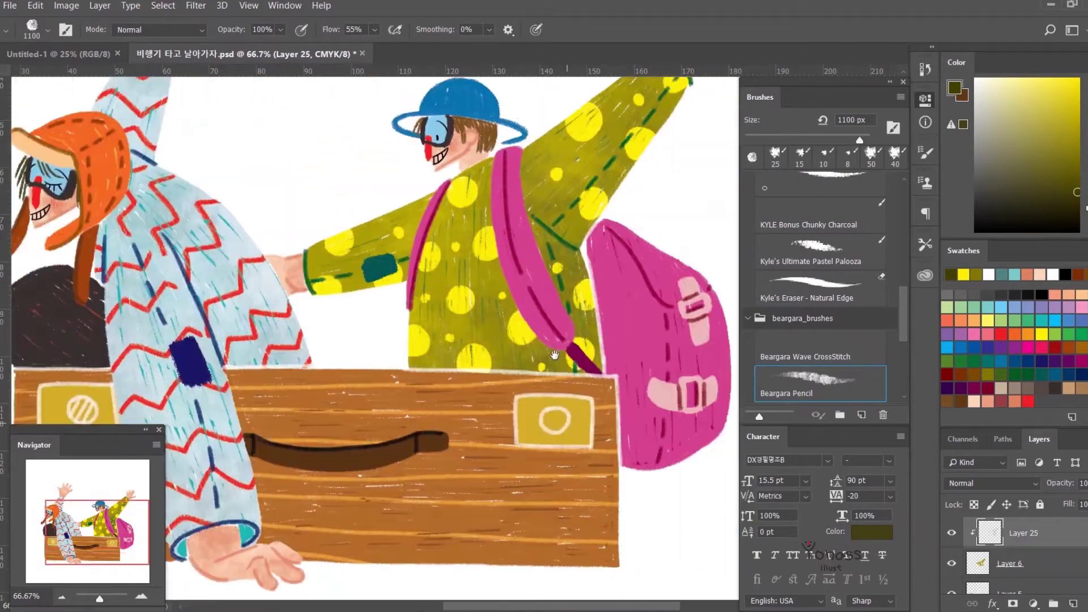
Step: Paint a purple wash over the pink backpack on a new clipped layer
{"action": "key", "text": "v"}
{"action": "key", "text": "b"}
{"action": "key", "text": "ctrl+shift+n"}
{"action": "left_click_drag", "start_coordinate": [510, 283], "coordinate": [391, 283]}
{"action": "left_click", "coordinate": [567, 318], "text": "alt"}
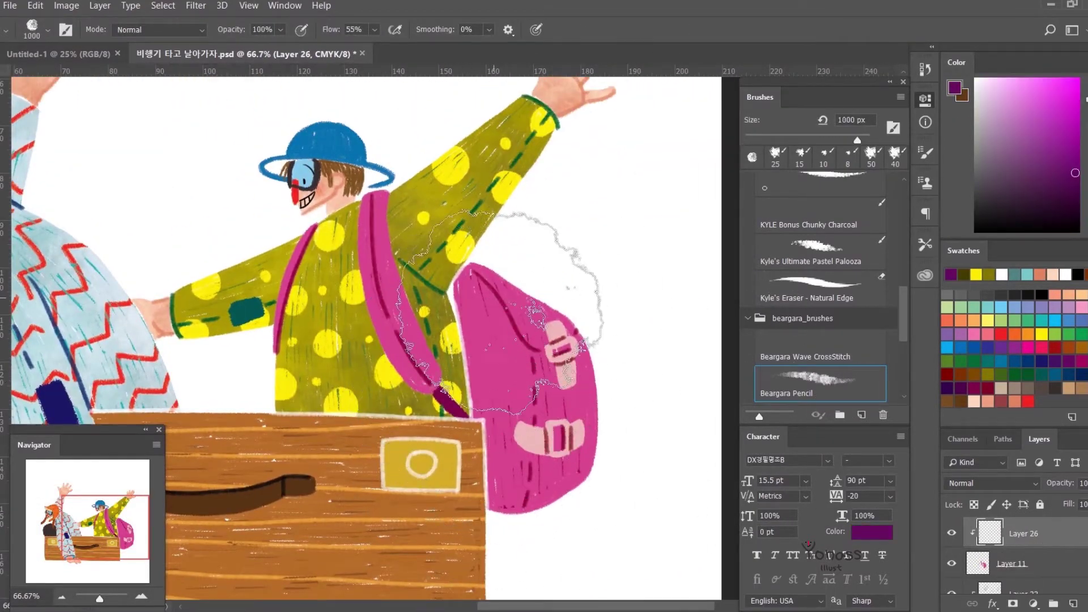
{"action": "left_click_drag", "start_coordinate": [573, 378], "coordinate": [572, 329]}
{"action": "left_click", "coordinate": [573, 329], "text": "alt"}
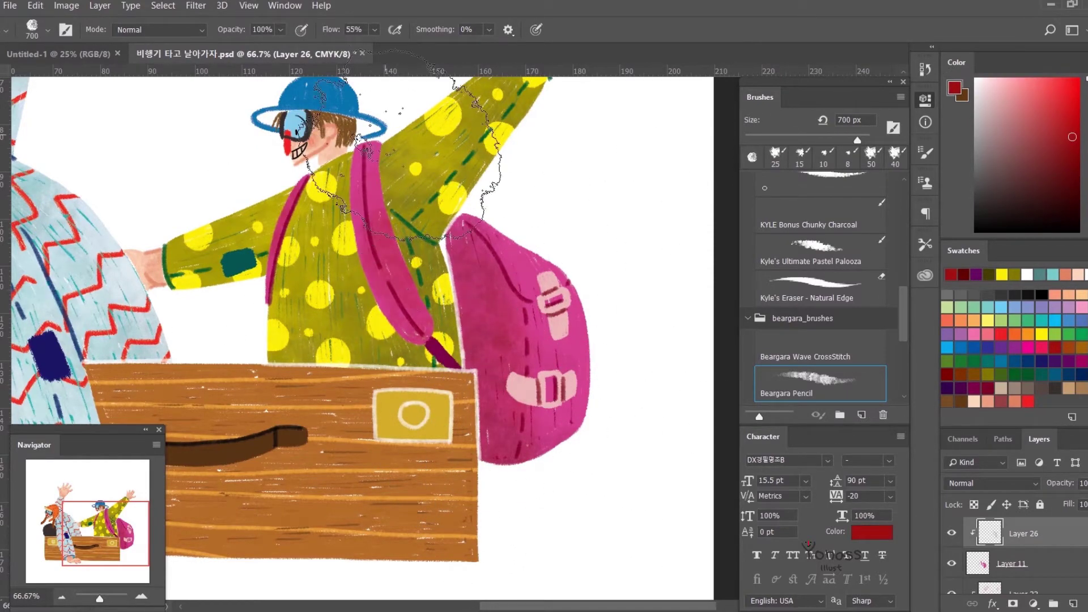
{"action": "left_click", "coordinate": [1015, 83]}
Step: Brush a warm orange-yellow wash over the pilot's hood
{"action": "left_click_drag", "start_coordinate": [405, 391], "coordinate": [801, 479]}
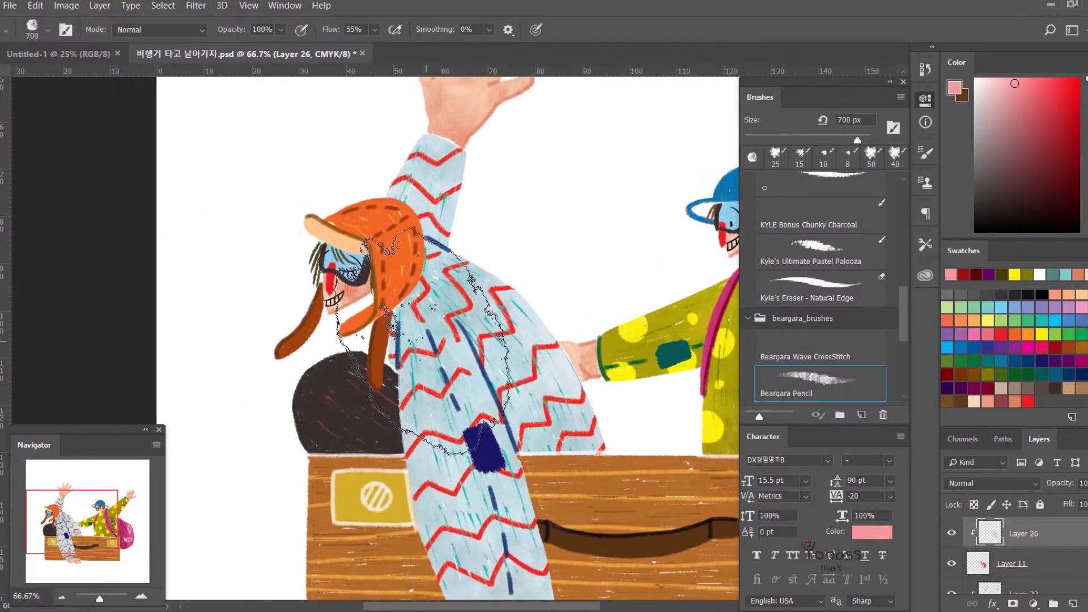
{"action": "key", "text": "b"}
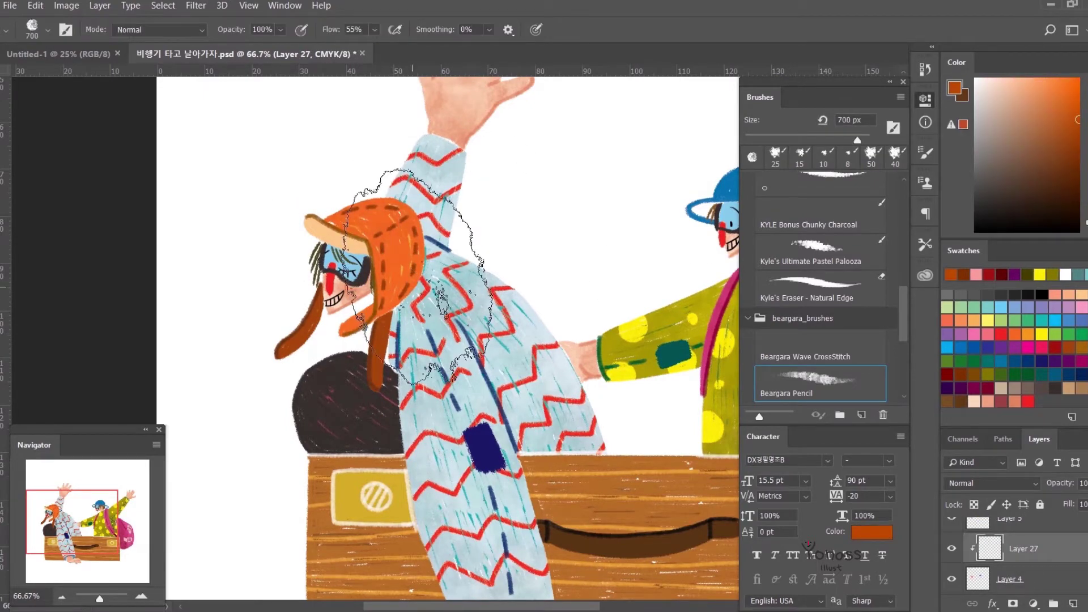
{"action": "key", "text": "bracketright"}
{"action": "key", "text": "bracketright"}
{"action": "left_click_drag", "start_coordinate": [437, 229], "coordinate": [521, 241]}
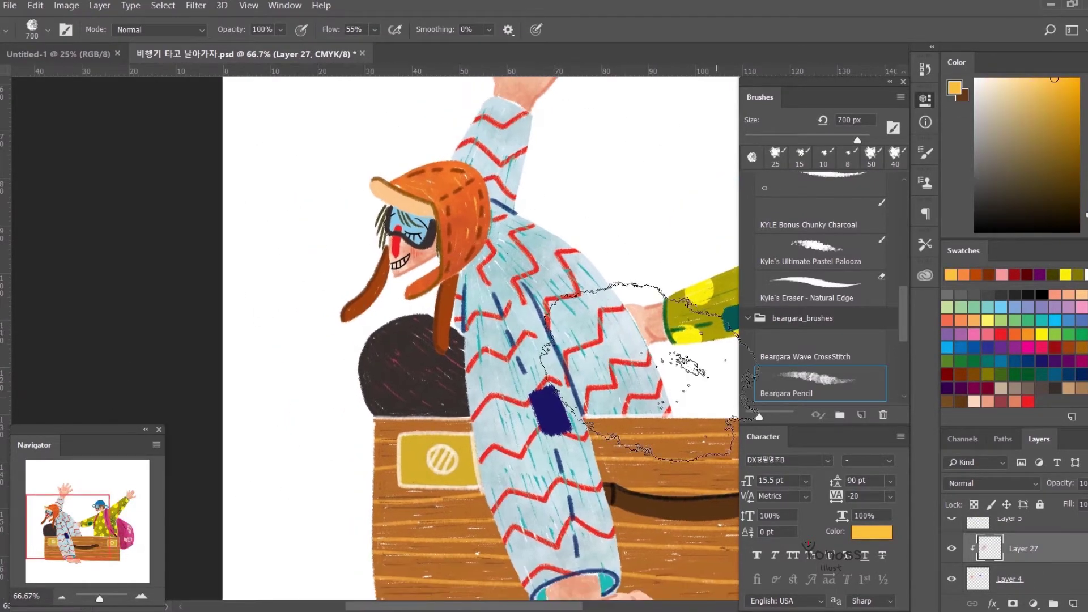
Step: Sample brown, near-black and salmon tones on the pilot's layers and zoom out
{"action": "left_click", "coordinate": [392, 244], "text": "ctrl"}
{"action": "left_click", "coordinate": [579, 352], "text": "ctrl"}
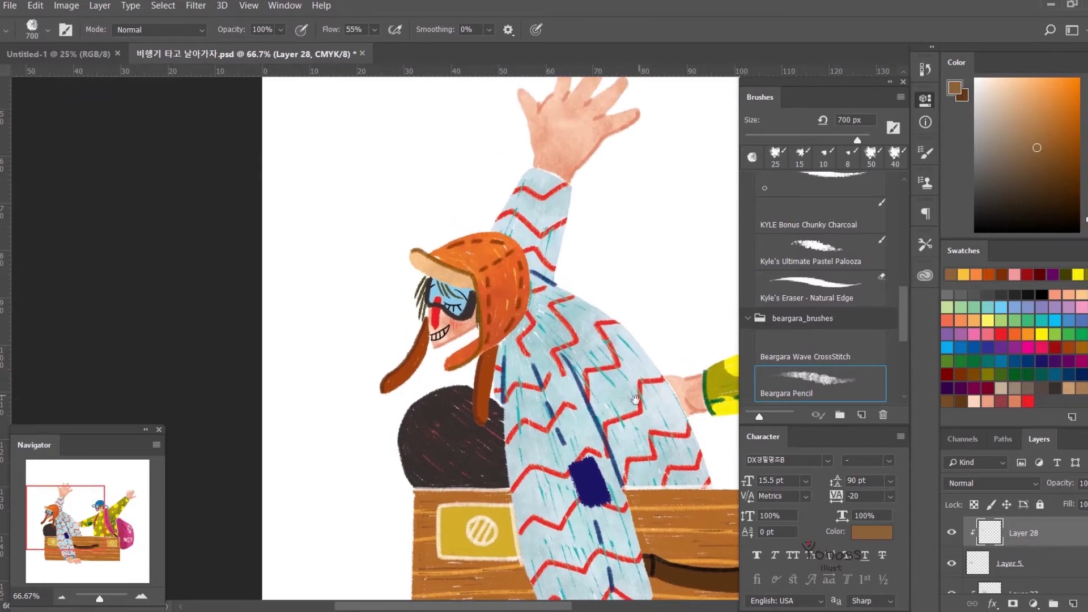
{"action": "left_click_drag", "start_coordinate": [579, 351], "coordinate": [648, 321]}
{"action": "left_click", "coordinate": [948, 400]}
{"action": "key", "text": "bracketleft"}
{"action": "key", "text": "bracketleft"}
{"action": "key", "text": "bracketleft"}
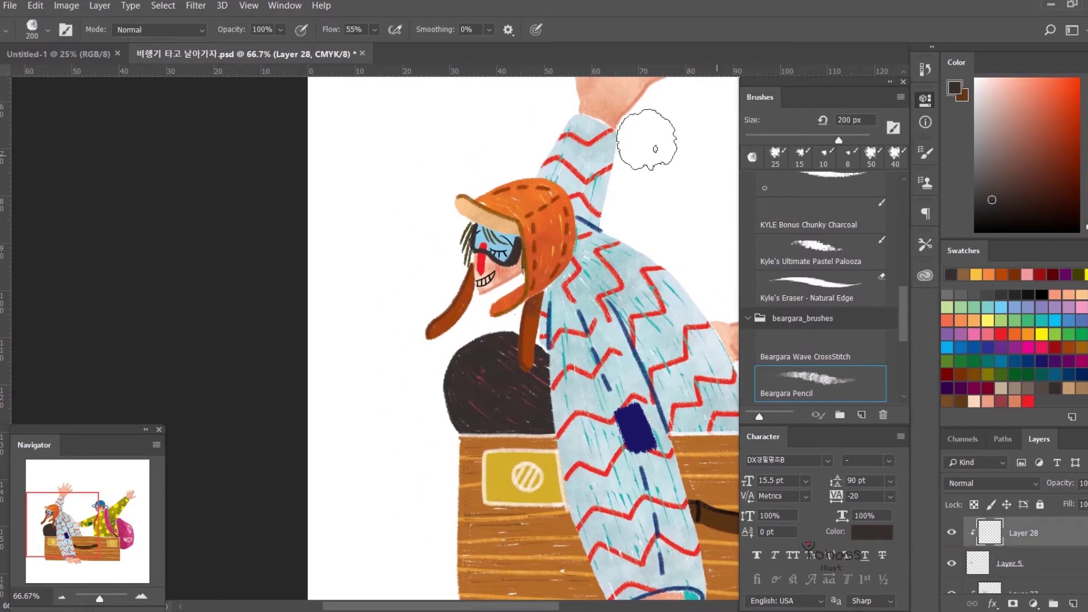
{"action": "left_click", "coordinate": [476, 286], "text": "alt"}
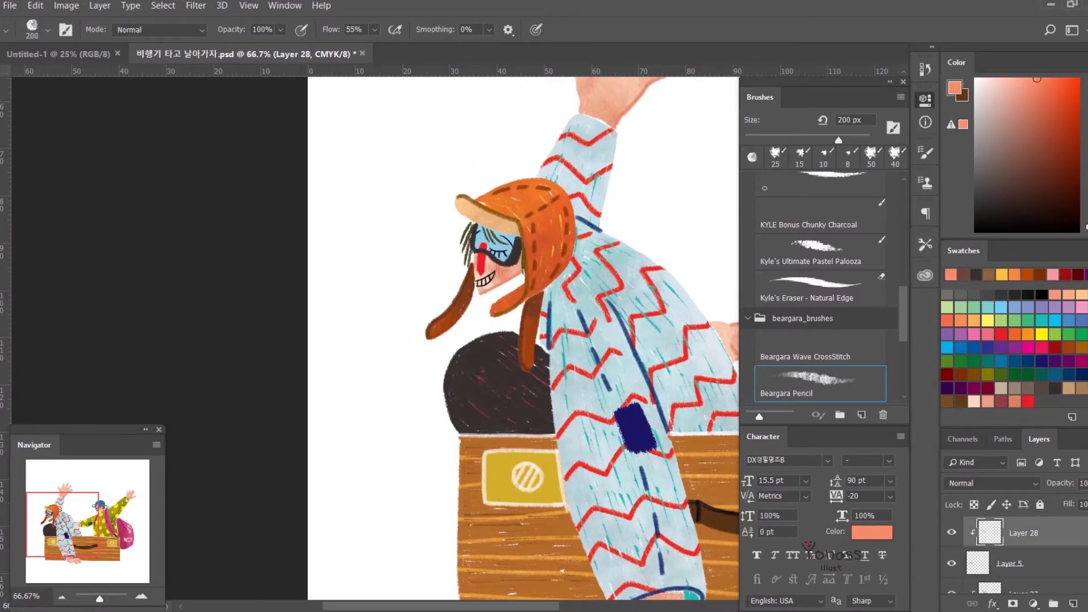
{"action": "key", "text": "ctrl+minus"}
{"action": "key", "text": "ctrl+minus"}
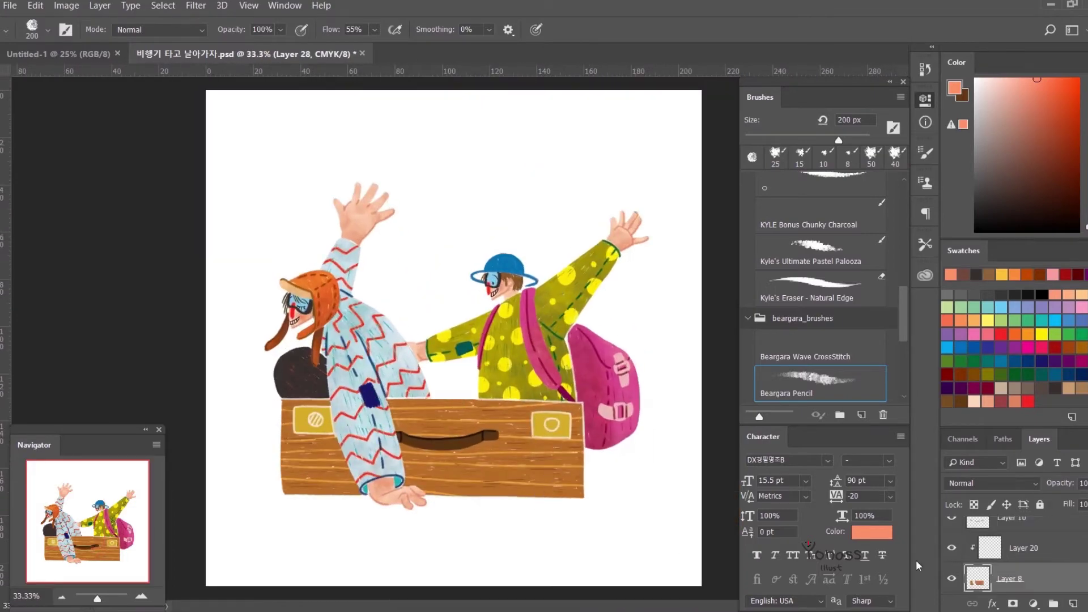
{"action": "left_click", "coordinate": [1014, 402]}
{"action": "key", "text": "bracketright"}
{"action": "key", "text": "bracketright"}
{"action": "key", "text": "bracketright"}
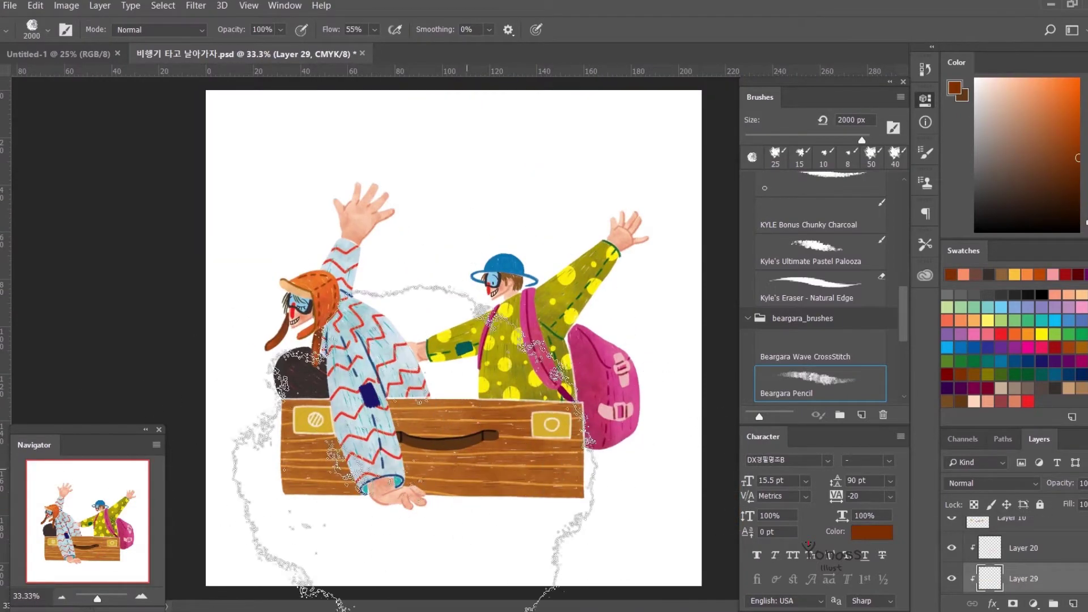
Step: Paint orange washes over the suitcase on a new clipped layer at 900–1000 px
{"action": "key", "text": "ctrl+shift+alt+n"}
{"action": "key", "text": "v"}
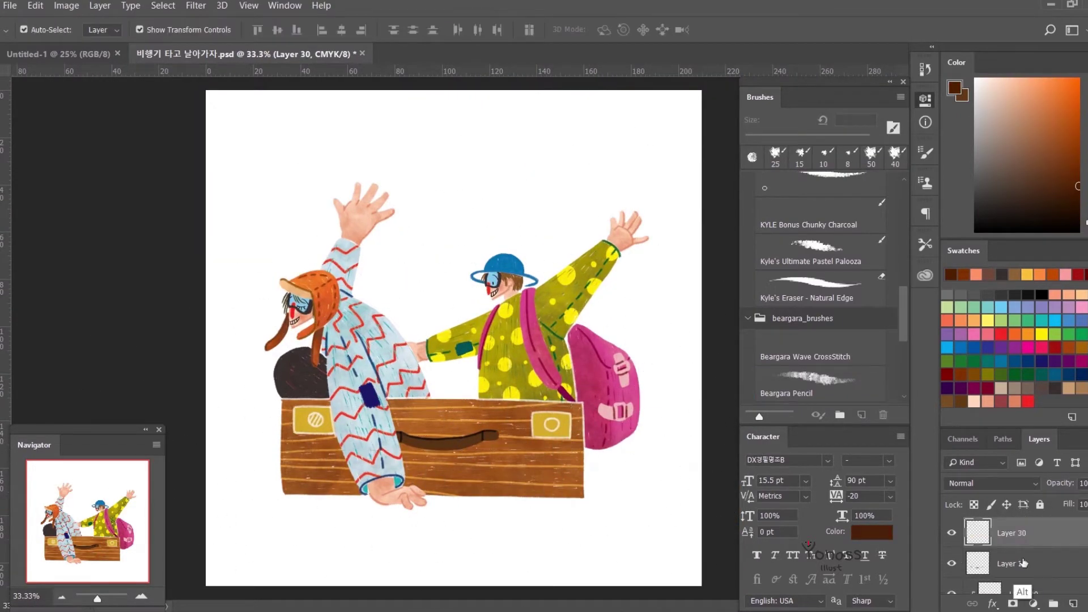
{"action": "key", "text": "ctrl+plus"}
{"action": "left_click_drag", "start_coordinate": [510, 207], "coordinate": [524, 221]}
{"action": "left_click", "coordinate": [1028, 147]}
{"action": "left_click", "coordinate": [821, 383]}
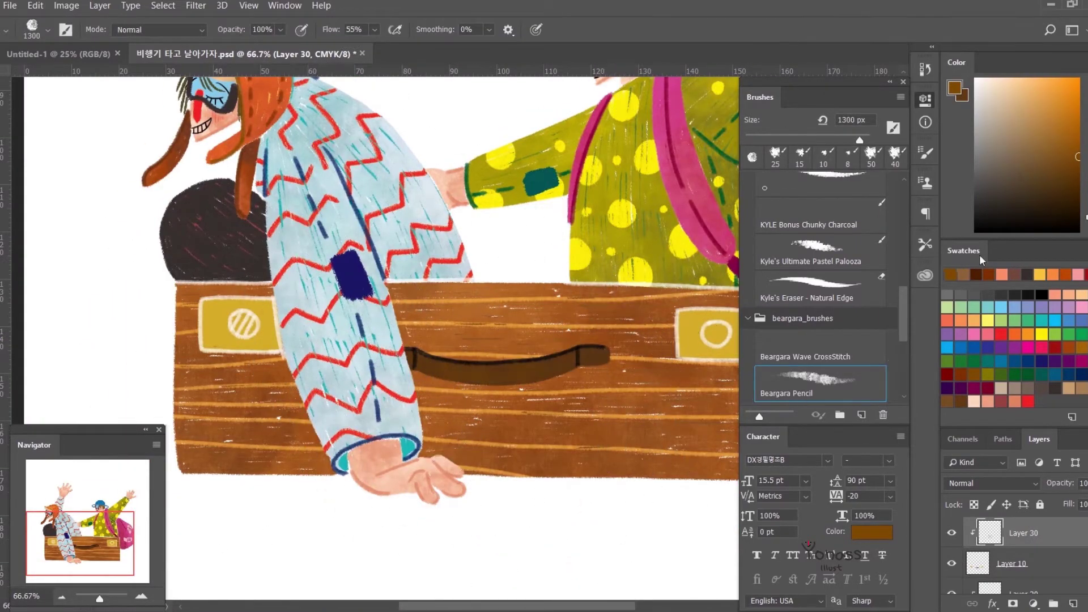
{"action": "key", "text": "bracketleft"}
{"action": "key", "text": "bracketleft"}
{"action": "key", "text": "bracketleft"}
{"action": "left_click_drag", "start_coordinate": [601, 539], "coordinate": [589, 566]}
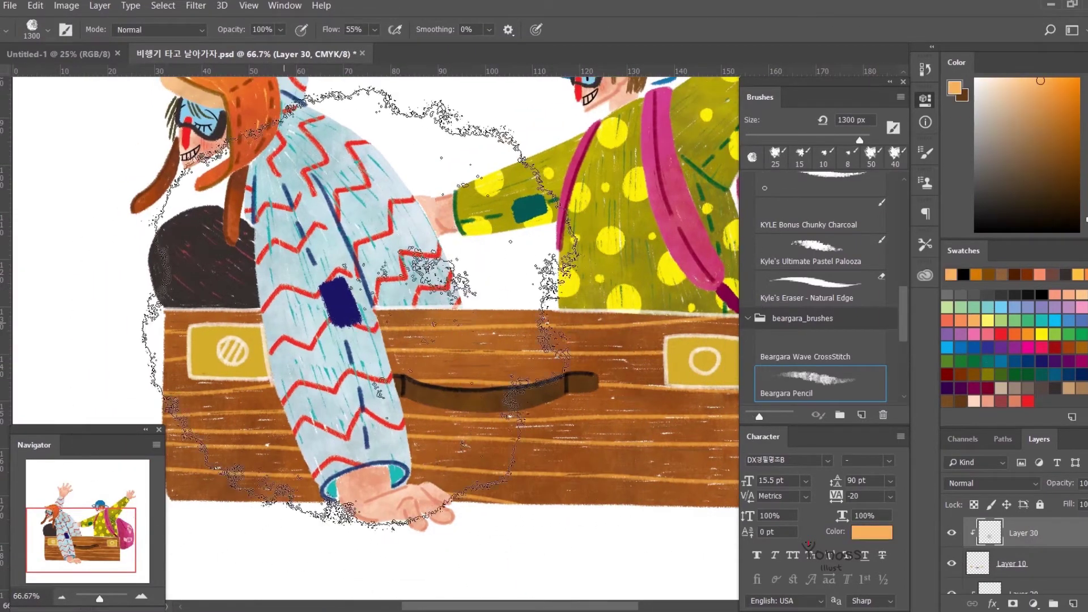
{"action": "key", "text": "bracketleft"}
{"action": "left_click_drag", "start_coordinate": [241, 315], "coordinate": [172, 324]}
Step: Pick yellow and target Layer 22 for the next details
{"action": "left_click", "coordinate": [1078, 79]}
{"action": "key", "text": "v"}
{"action": "left_click", "coordinate": [659, 385], "text": "ctrl"}
Step: Switch to the KYLE Ultimate Pencil Hard brush in white and frame the pilot
{"action": "key", "text": "b"}
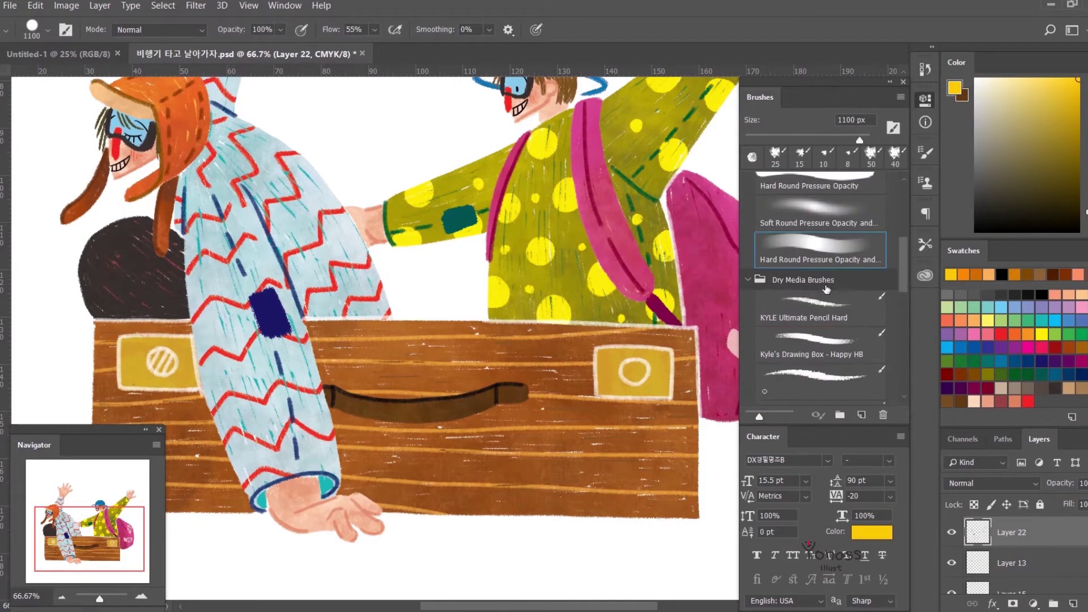
{"action": "scroll", "coordinate": [820, 283], "scroll_direction": "up", "scroll_amount": 5}
{"action": "left_click", "coordinate": [820, 308]}
{"action": "left_click", "coordinate": [635, 362], "text": "alt"}
{"action": "mouse_move", "coordinate": [289, 321]}
{"action": "left_mouse_down"}
{"action": "mouse_move", "coordinate": [456, 453]}
{"action": "mouse_move", "coordinate": [501, 443]}
{"action": "left_mouse_up"}
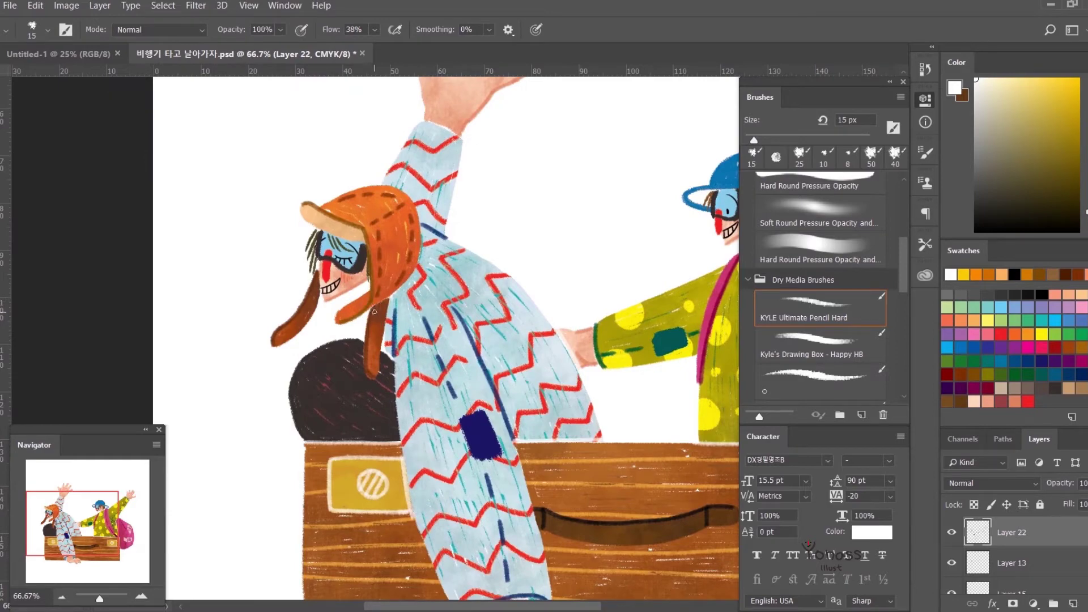
Step: Move goggle-highlight Layer 31 down, unclipping it, and check both travelers' goggles
{"action": "scroll", "coordinate": [326, 295], "scroll_direction": "up", "scroll_amount": 2}
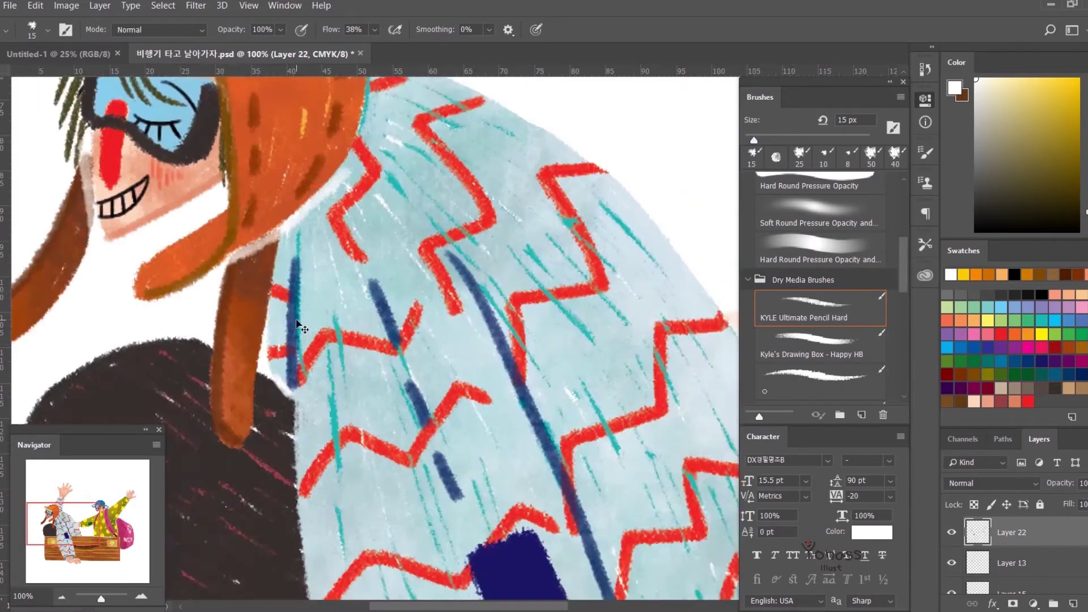
{"action": "left_click_drag", "start_coordinate": [320, 389], "coordinate": [329, 423]}
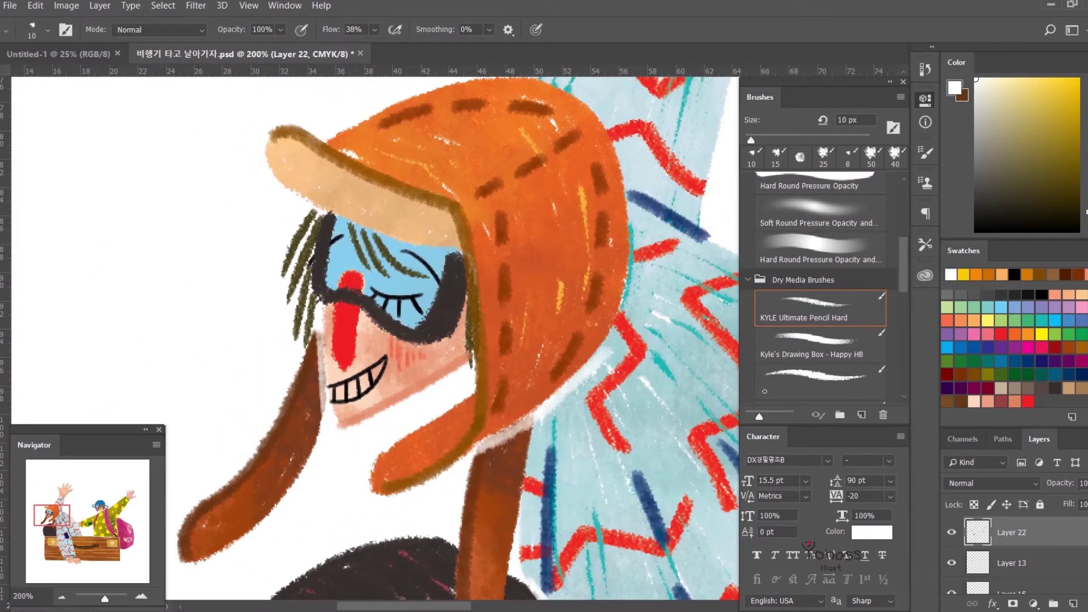
{"action": "left_click", "coordinate": [374, 114], "text": "ctrl"}
{"action": "key", "text": "ctrl+["}
{"action": "key", "text": "ctrl+["}
{"action": "key", "text": "ctrl+["}
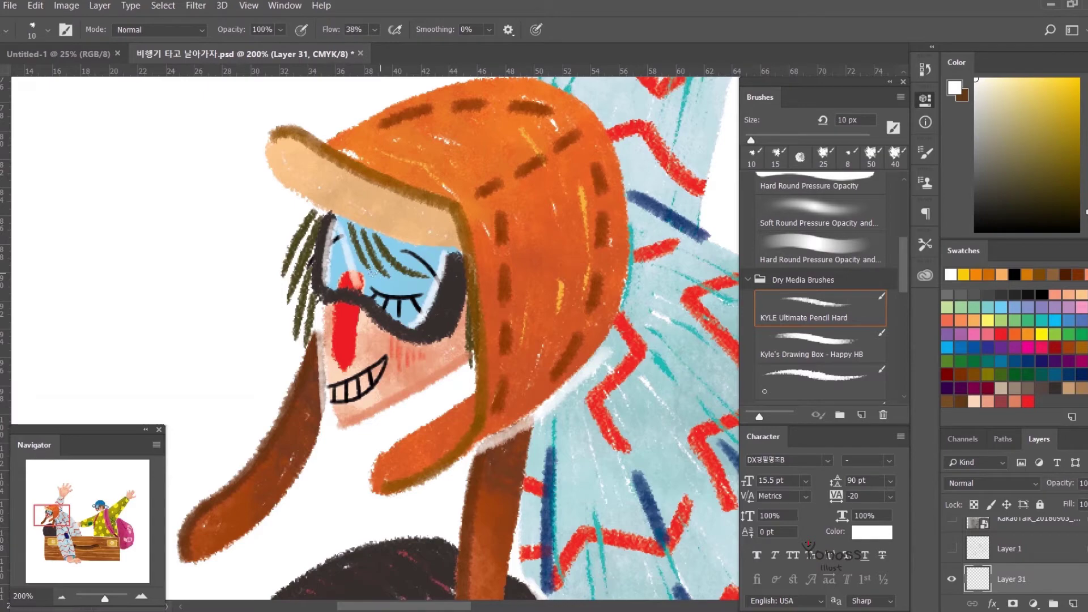
{"action": "mouse_move", "coordinate": [409, 322]}
{"action": "left_mouse_down"}
{"action": "mouse_move", "coordinate": [131, 284]}
{"action": "mouse_move", "coordinate": [279, 305]}
{"action": "left_mouse_up"}
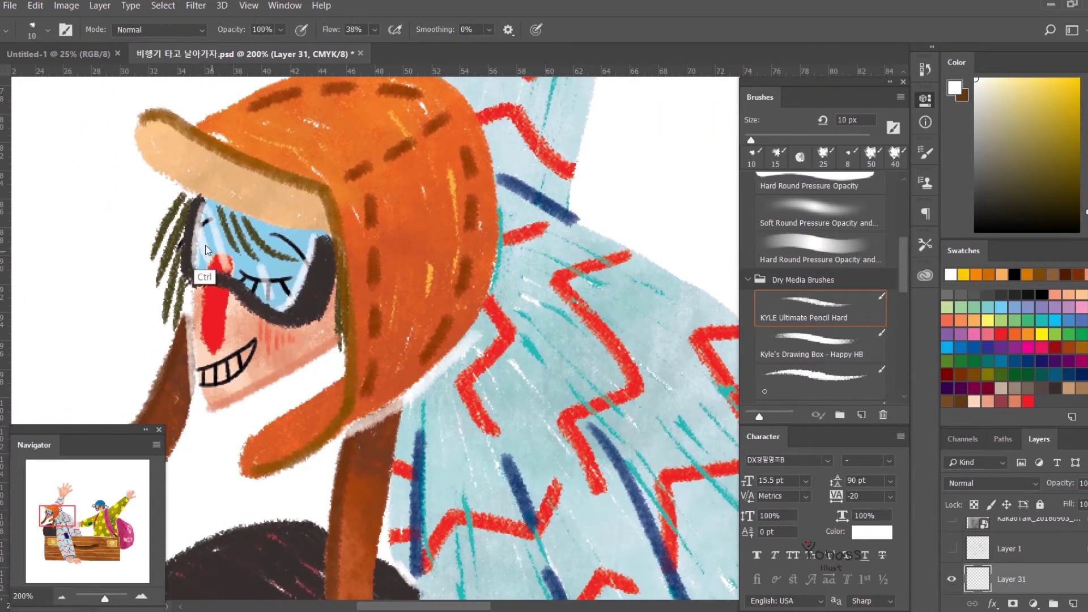
{"action": "left_click_drag", "start_coordinate": [342, 319], "coordinate": [347, 253]}
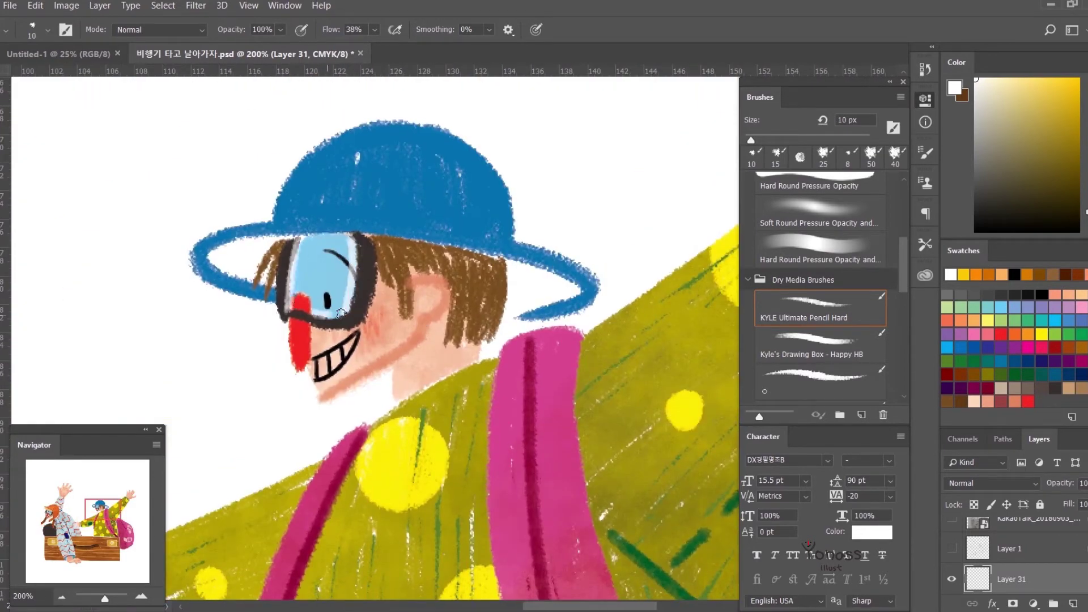
Step: Shade the underside of the blue hat's brim with the Beargara Pencil brush
{"action": "key", "text": "v"}
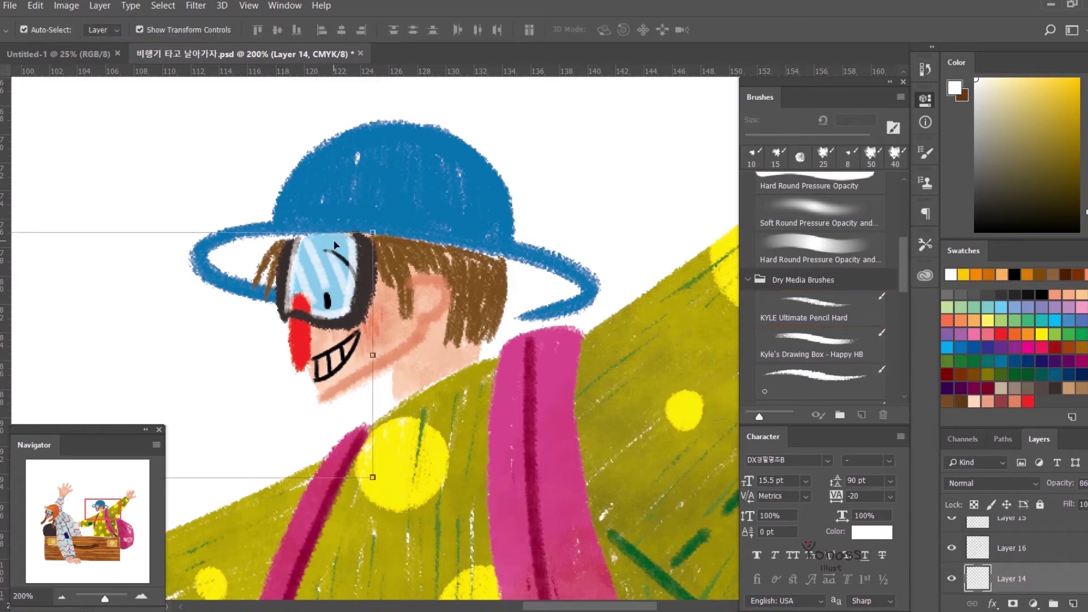
{"action": "left_click", "coordinate": [1073, 604]}
{"action": "scroll", "coordinate": [820, 283], "scroll_direction": "down", "scroll_amount": 5}
{"action": "left_click", "coordinate": [821, 349]}
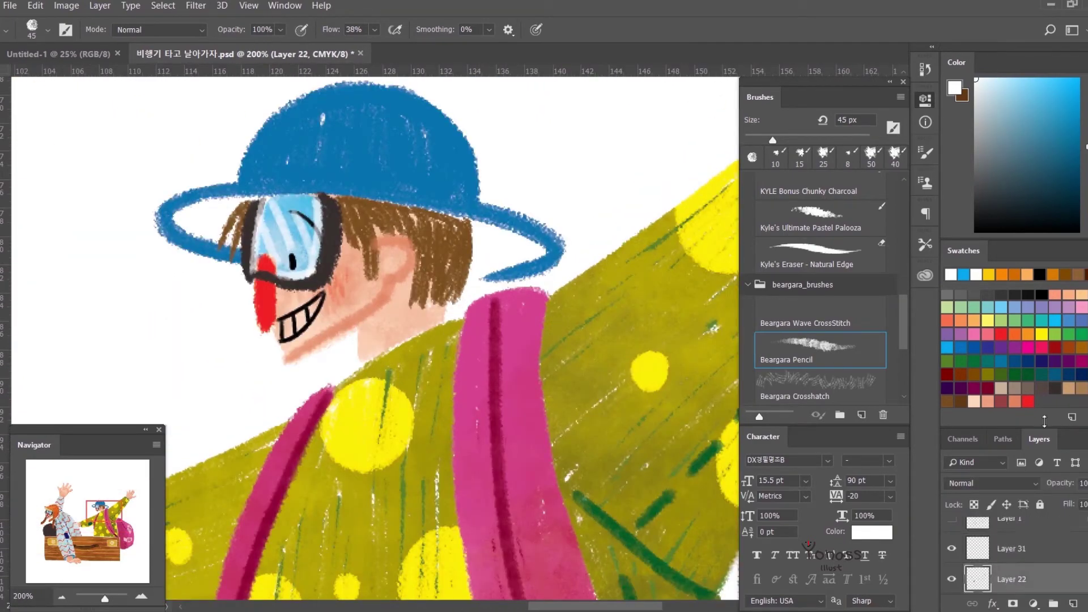
{"action": "scroll", "coordinate": [816, 180], "scroll_direction": "up", "scroll_amount": 3}
{"action": "key", "text": "ctrl+z"}
{"action": "key", "text": "ctrl+z"}
{"action": "key", "text": "ctrl+z"}
{"action": "key", "text": "ctrl+z"}
{"action": "key", "text": "ctrl+z"}
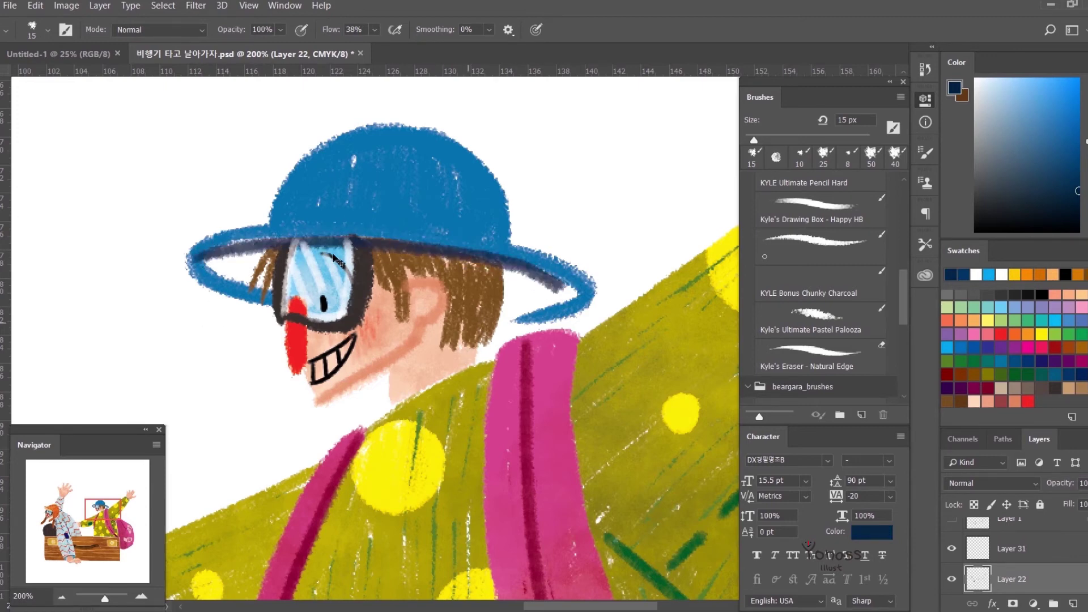
Step: Draw teal seams across the blue hat's crown on Layer 31, redrawing the left one as a curve
{"action": "left_click", "coordinate": [510, 258], "text": "ctrl"}
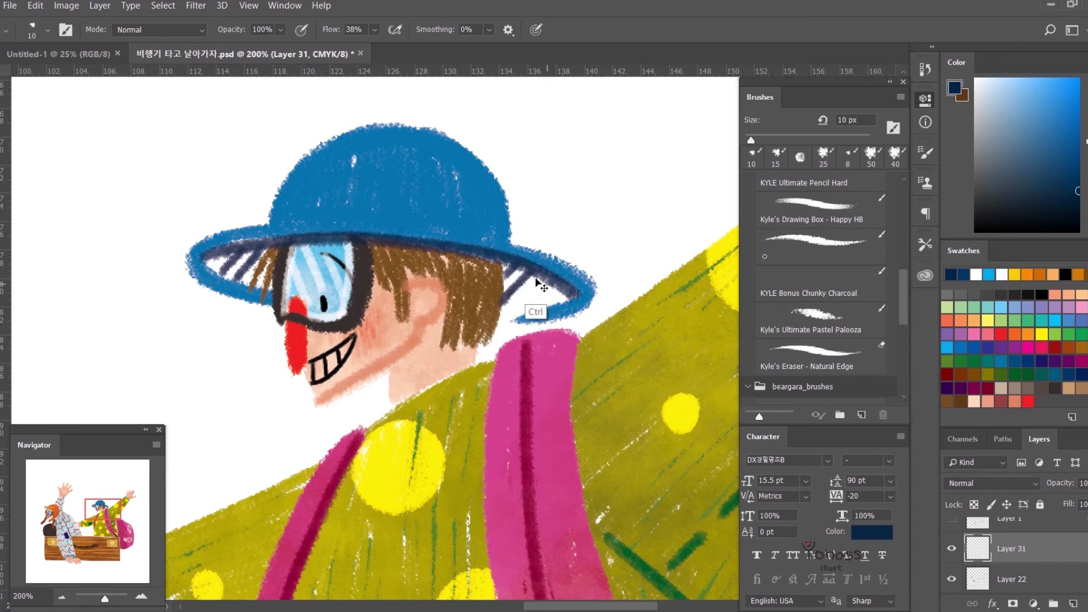
{"action": "left_click_drag", "start_coordinate": [559, 287], "coordinate": [590, 347]}
{"action": "left_click", "coordinate": [1077, 88]}
{"action": "left_click_drag", "start_coordinate": [305, 279], "coordinate": [504, 290]}
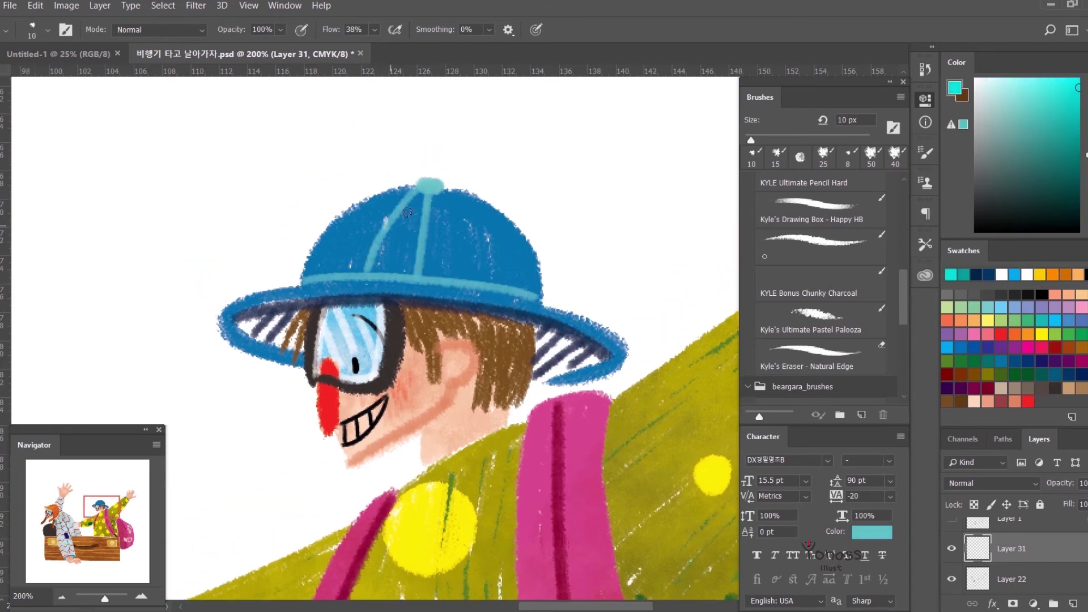
{"action": "key", "text": "ctrl+z"}
{"action": "left_click_drag", "start_coordinate": [336, 274], "coordinate": [425, 202]}
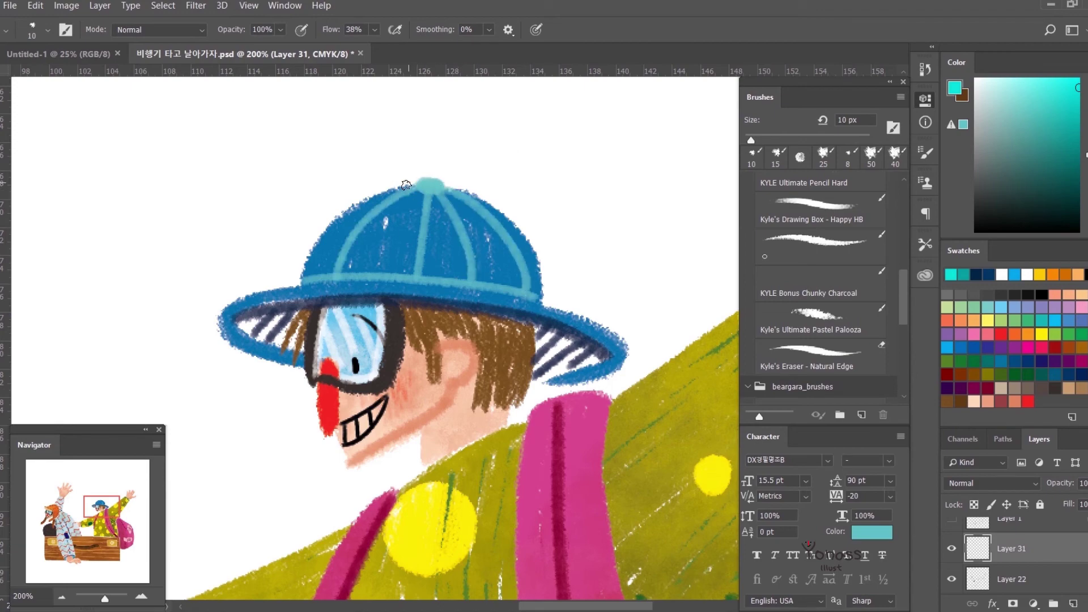